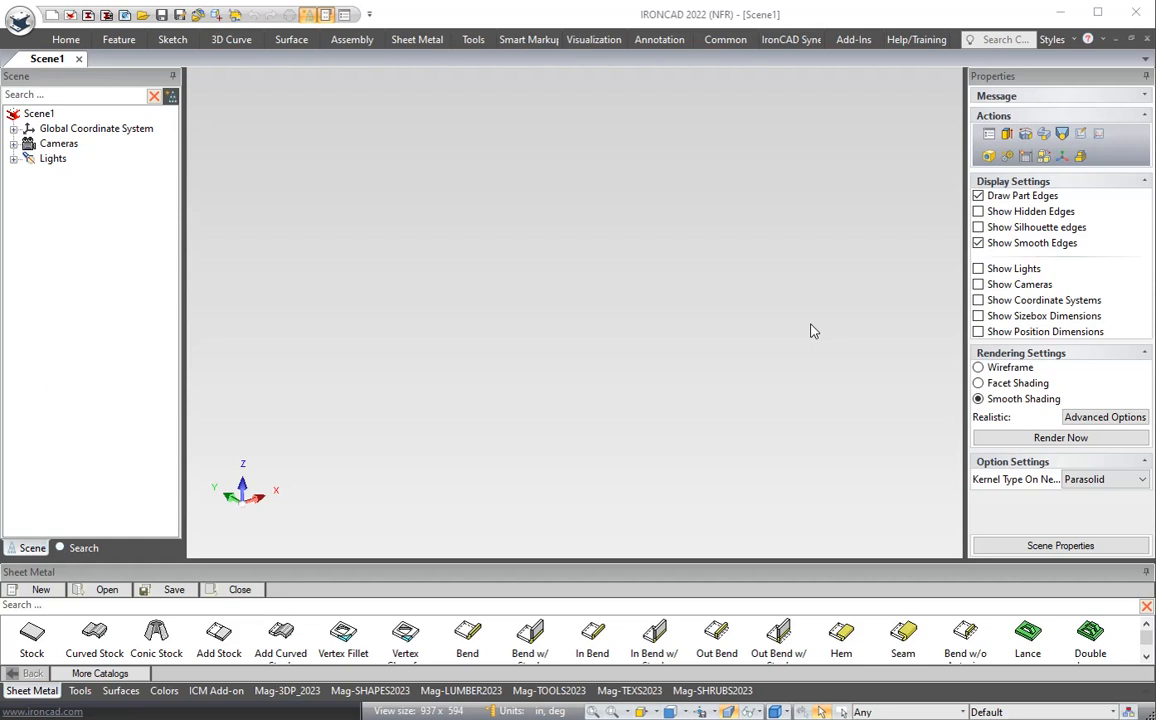
# Step: Place a flat sheet metal stock in the scene and assign it the CRS - 16GA stock
pyautogui.moveTo(795, 562); pyautogui.dragTo(796, 555)
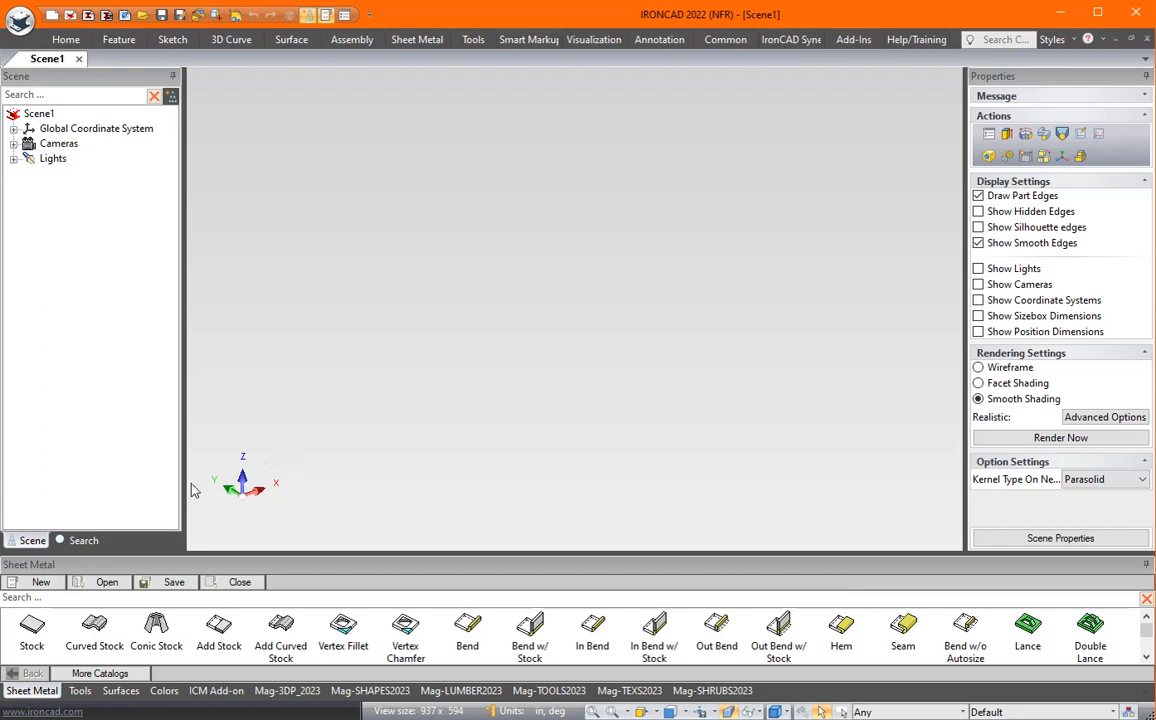
pyautogui.moveTo(32, 625); pyautogui.dragTo(431, 330)
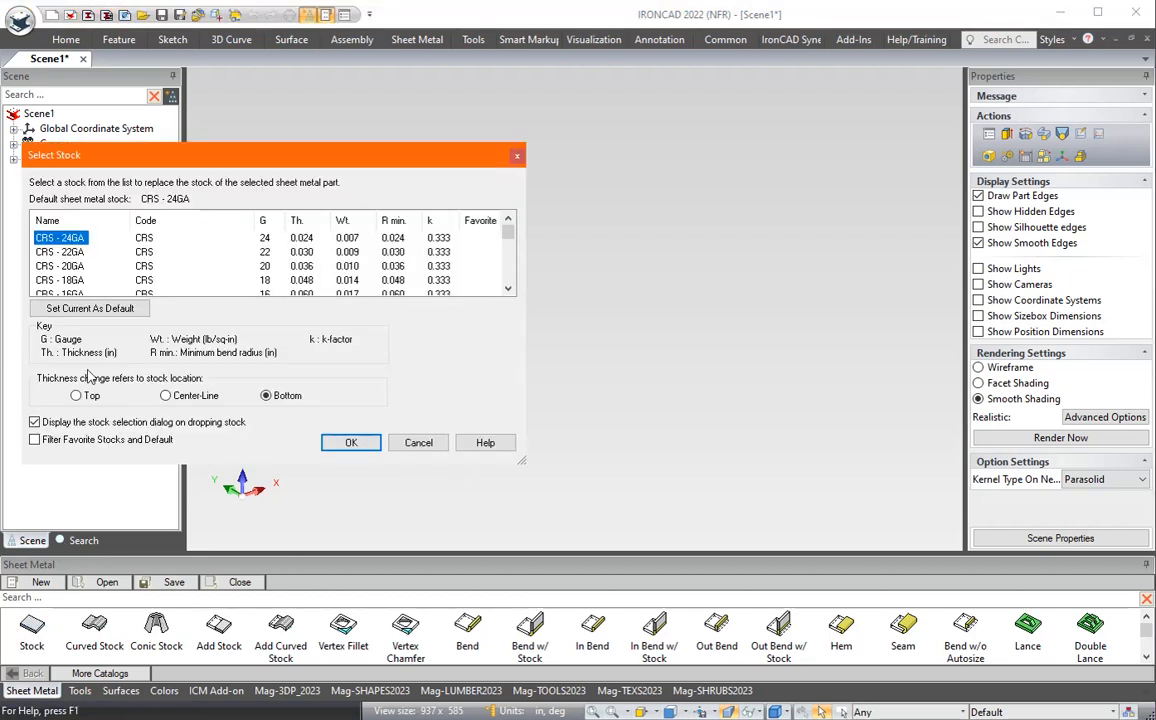
pyautogui.scroll(-1, 150, 275)
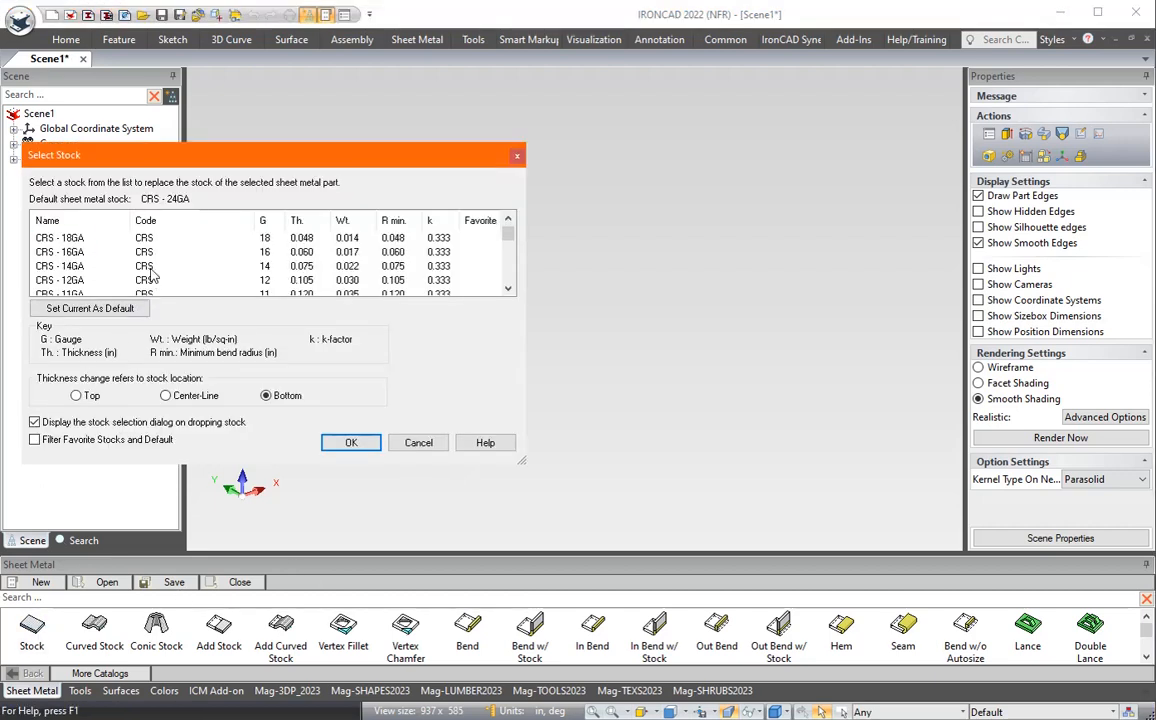
pyautogui.click(60, 253)
pyautogui.click(345, 443)
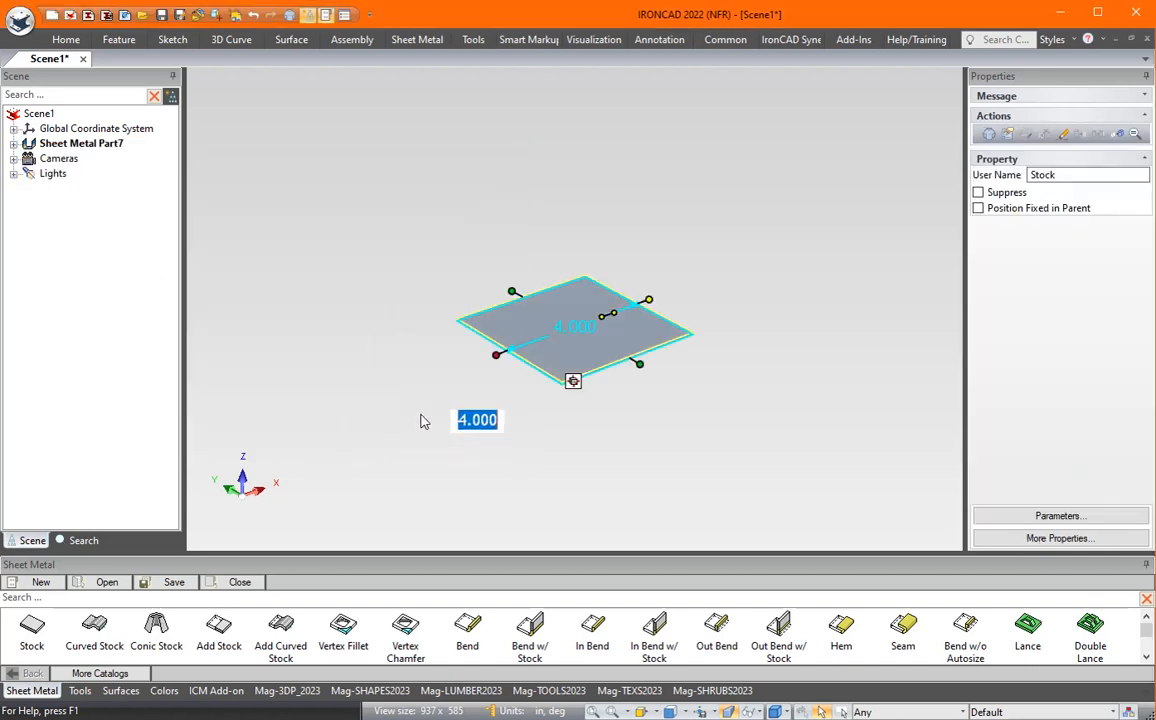
# Step: Set the flat stock's length to 36 in and its width to 18 in
pyautogui.click(659, 298)
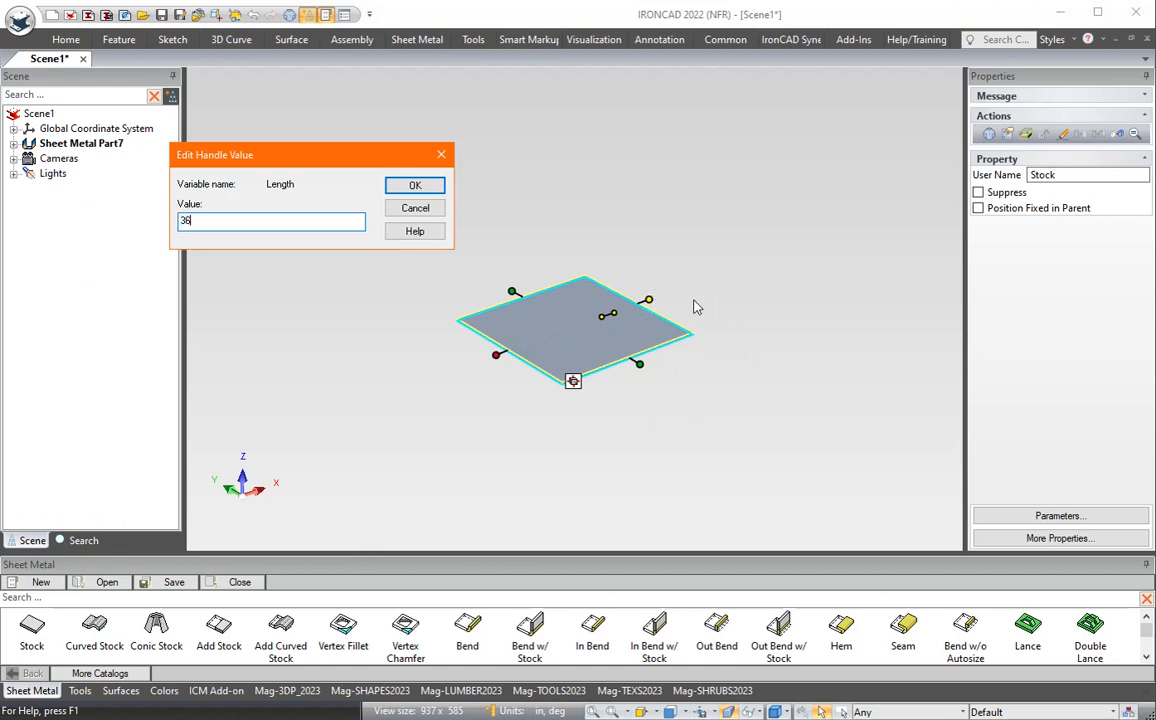
pyautogui.press('Return')
pyautogui.scroll(3, 694, 305)
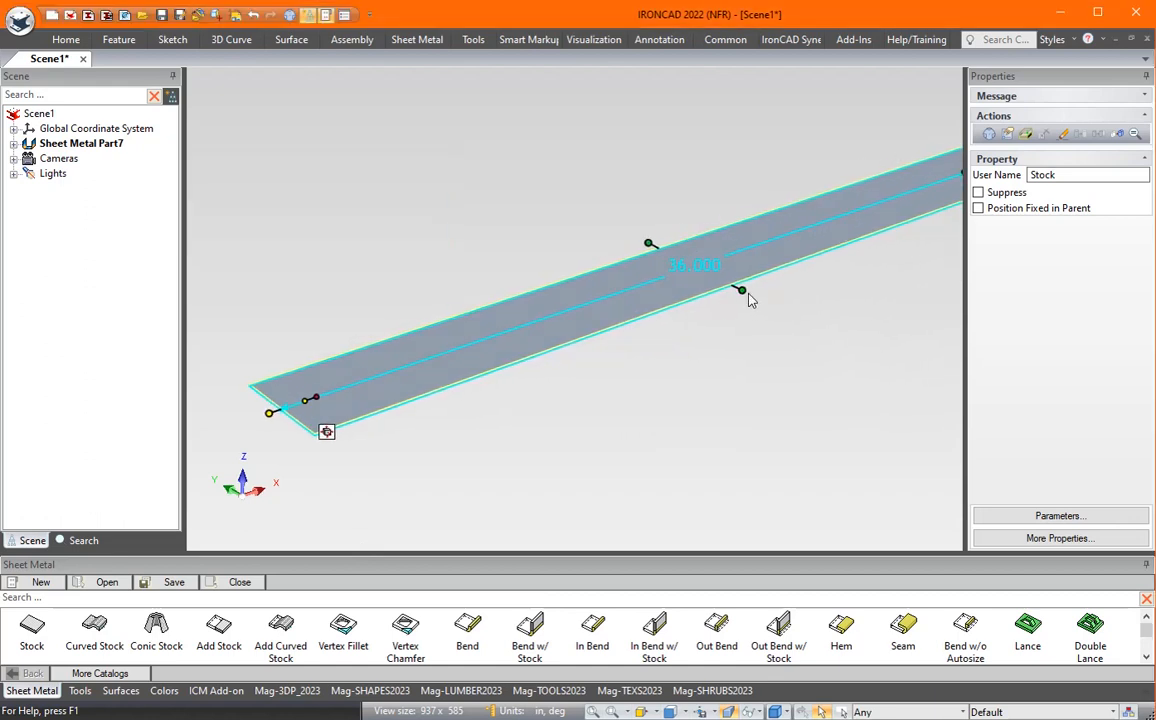
pyautogui.click(749, 294)
pyautogui.click(718, 268)
pyautogui.click(661, 289)
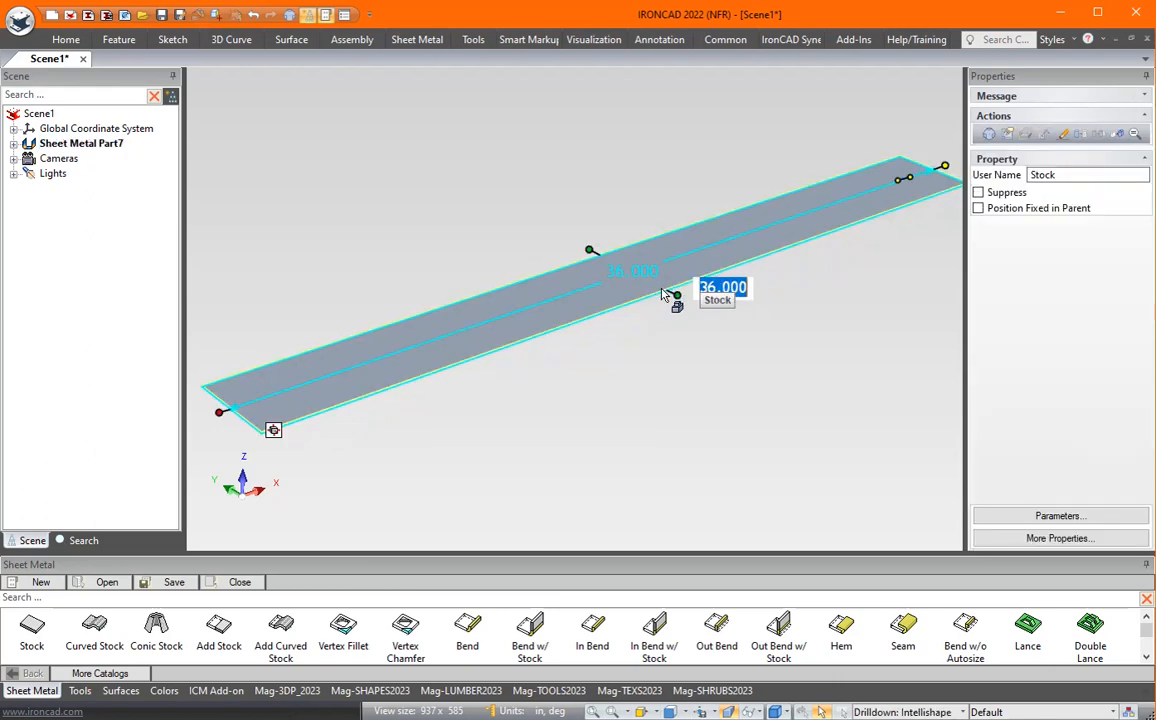
pyautogui.doubleClick(678, 295)
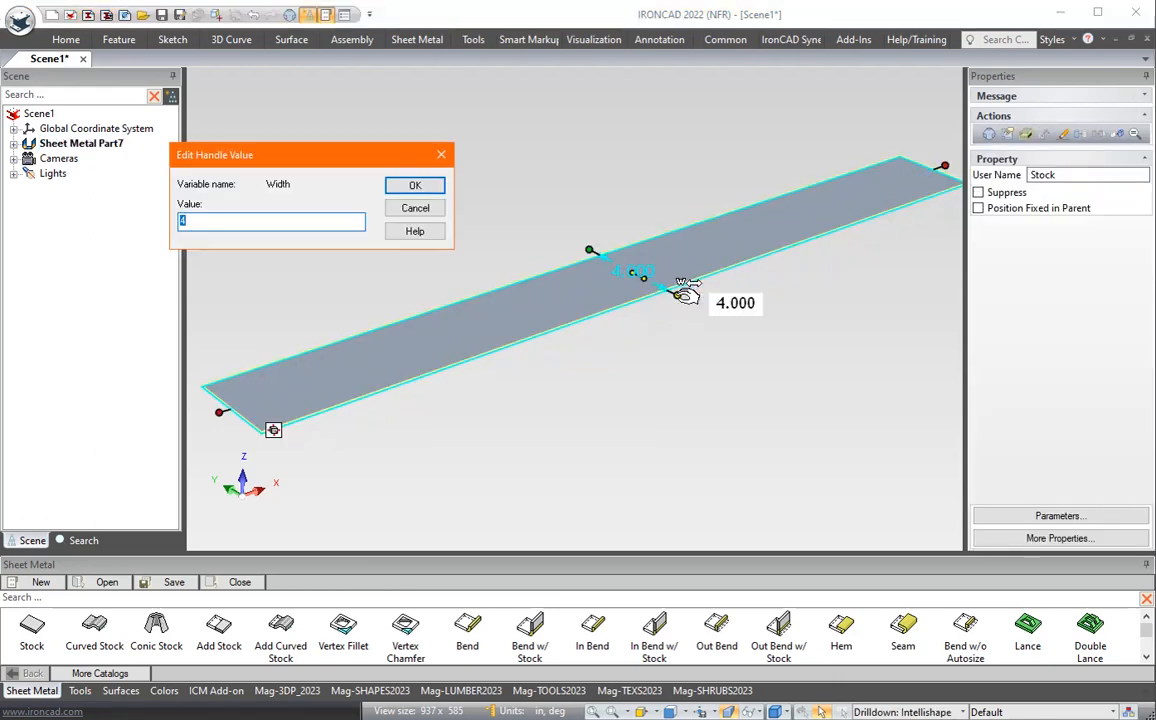
pyautogui.write('18')
pyautogui.press('Return')
pyautogui.click(558, 192)
# Step: Add a bend along one short edge of the flat stock
pyautogui.scroll(-2, 561, 212)
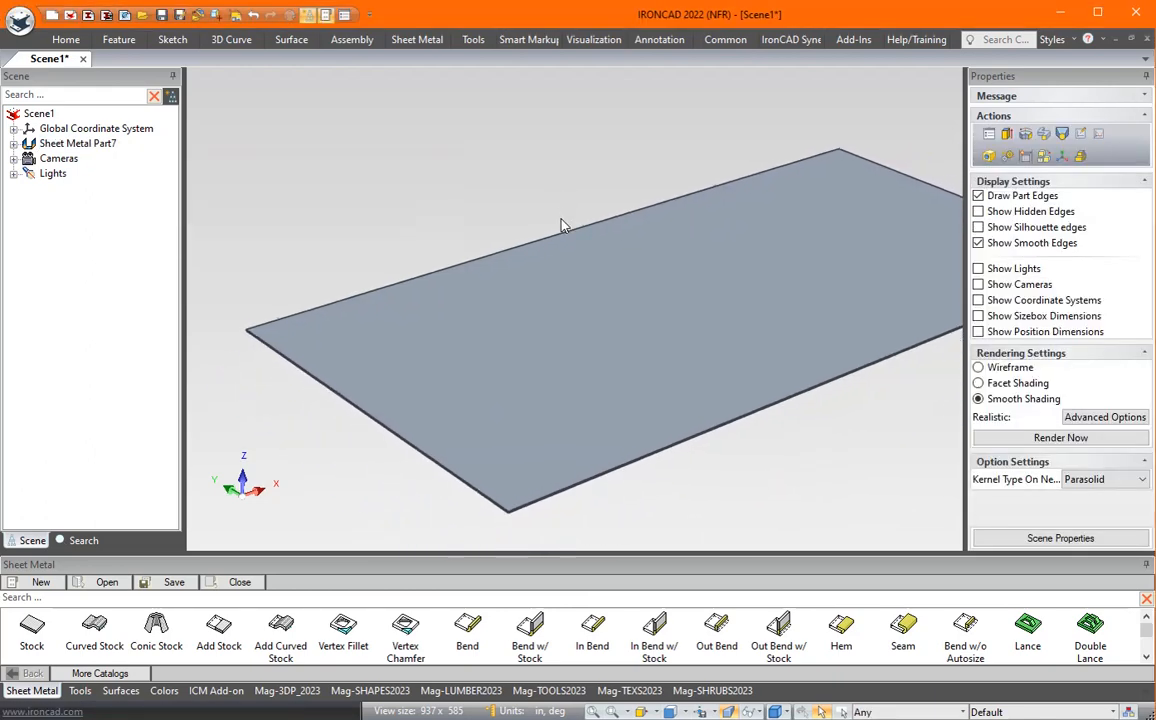
pyautogui.scroll(-2, 563, 224)
pyautogui.scroll(2, 494, 260)
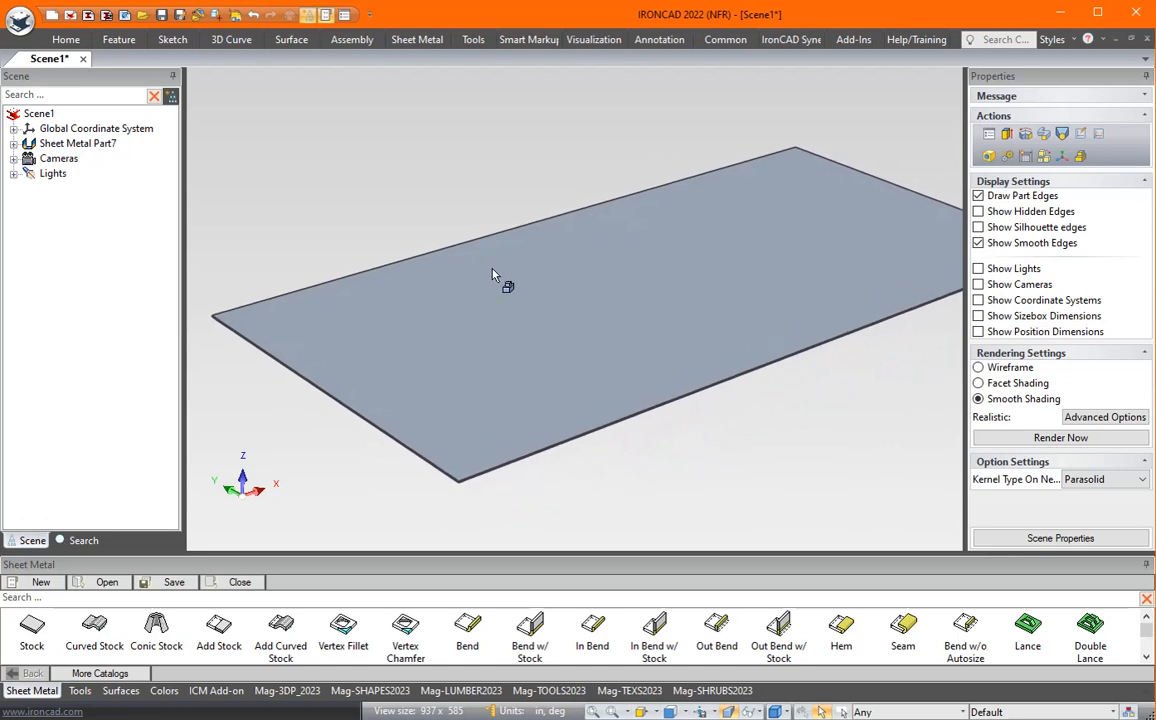
pyautogui.moveTo(492, 269)
pyautogui.mouseDown(button='middle')
pyautogui.moveTo(547, 271)
pyautogui.moveTo(489, 267)
pyautogui.mouseUp(button='middle')
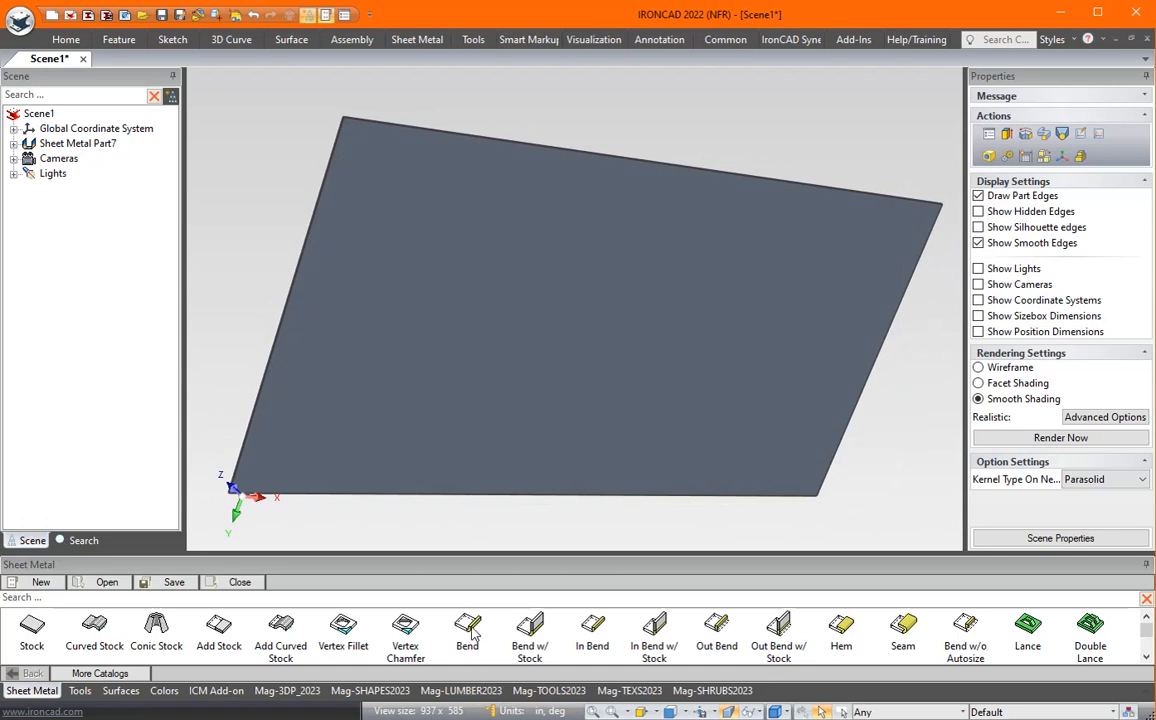
pyautogui.click(378, 463)
pyautogui.moveTo(295, 318); pyautogui.dragTo(288, 308)
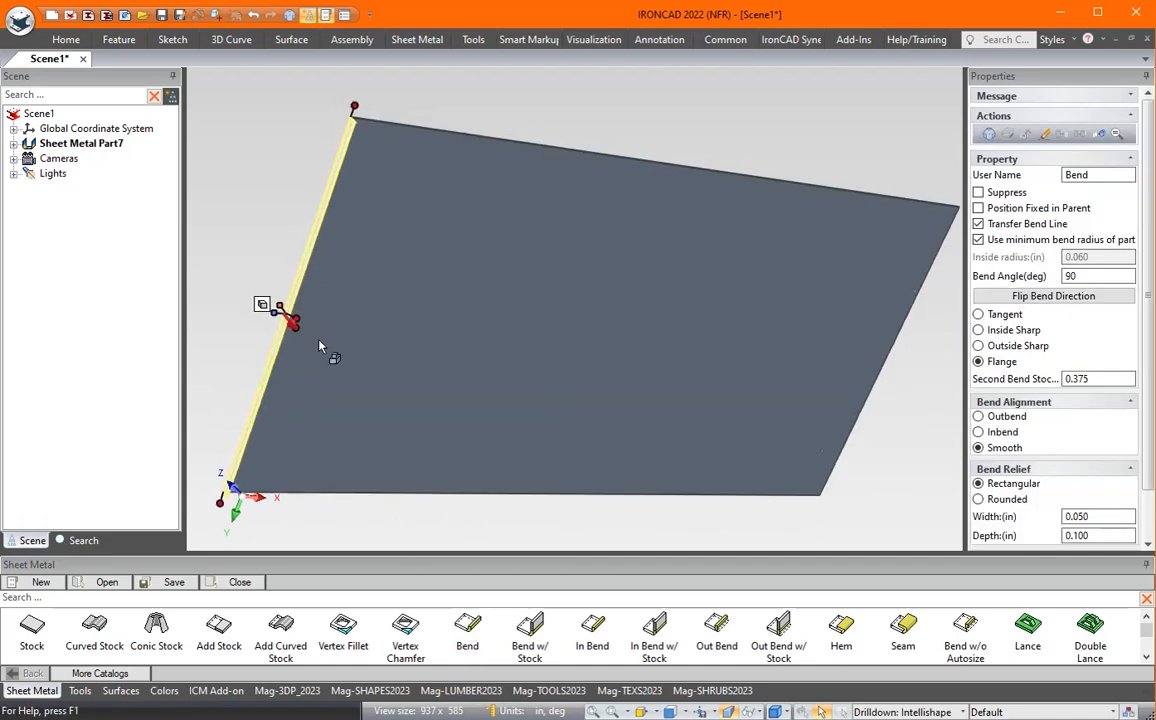
pyautogui.moveTo(323, 322); pyautogui.dragTo(222, 372, button='middle')
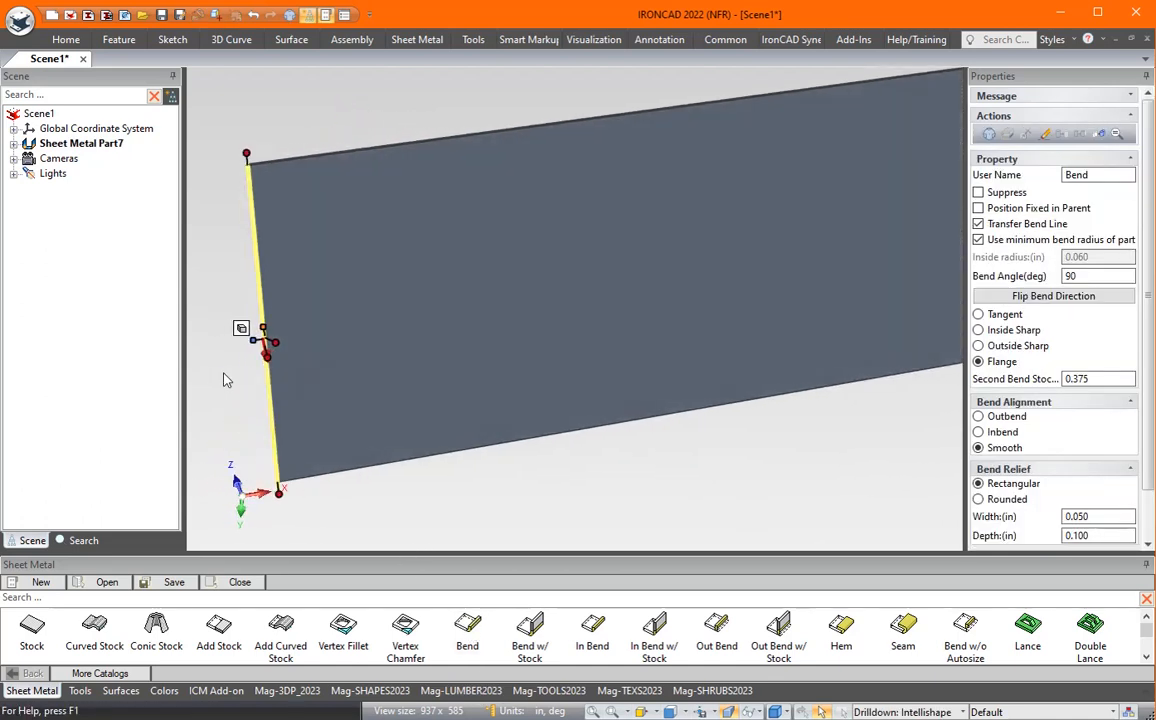
# Step: Stretch the short-edge bend into a flange and set its bend stock length to 1.5 in
pyautogui.click(233, 275)
pyautogui.moveTo(233, 272); pyautogui.dragTo(327, 297, button='middle')
pyautogui.click(325, 260)
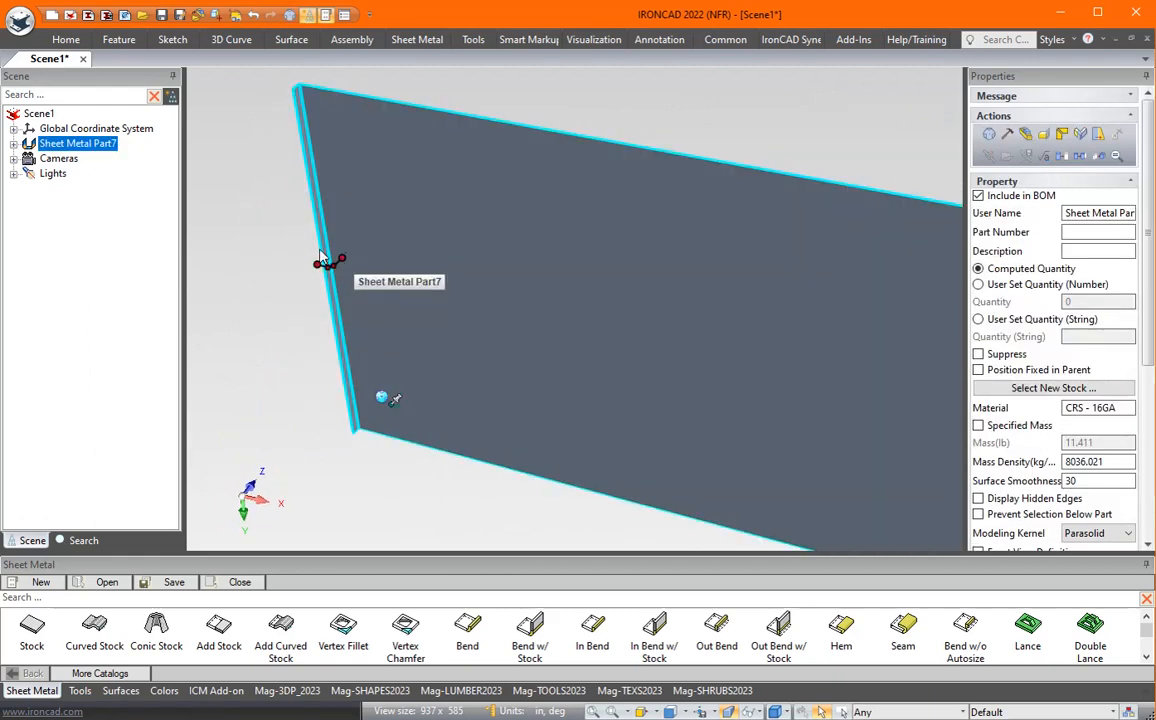
pyautogui.click(328, 265)
pyautogui.moveTo(340, 268); pyautogui.dragTo(302, 304)
pyautogui.click(318, 293)
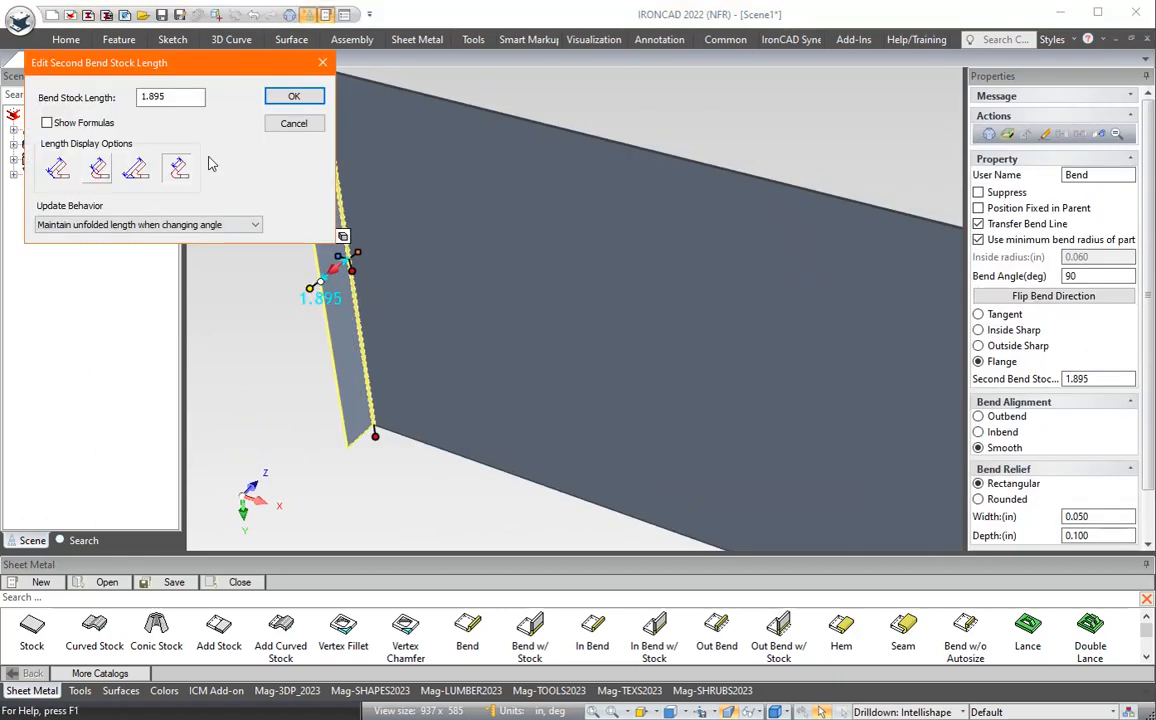
pyautogui.write('1.0')
pyautogui.press('Return')
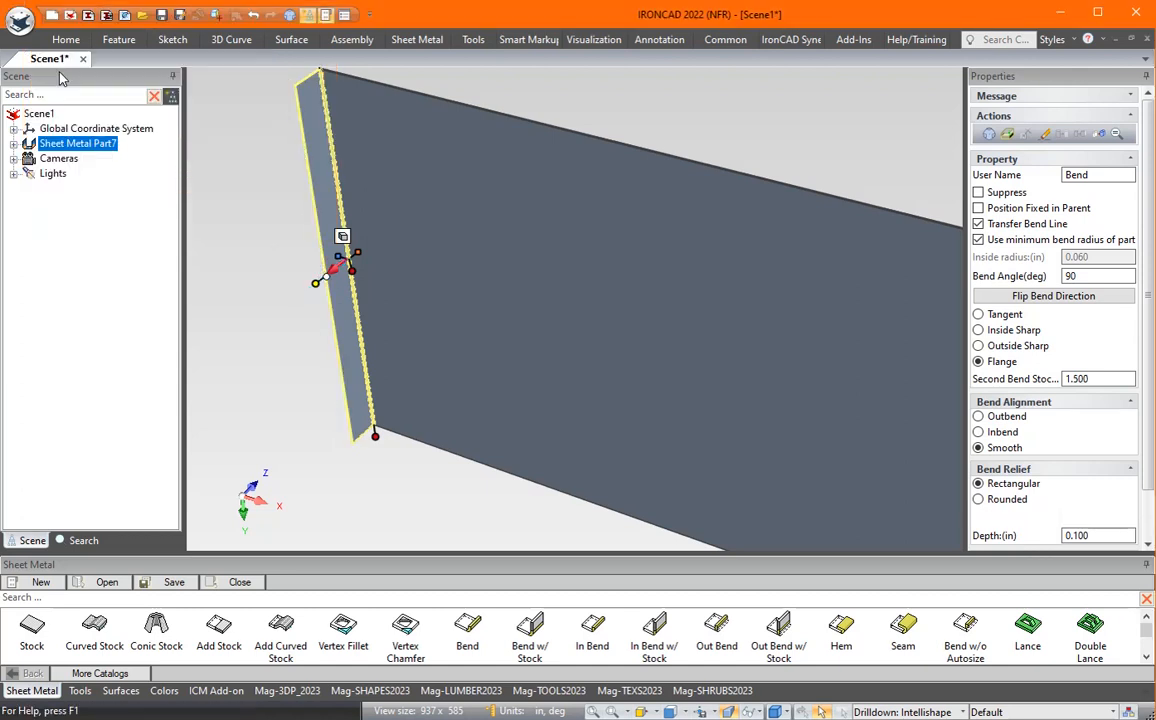
pyautogui.moveTo(308, 155); pyautogui.dragTo(326, 182, button='middle')
pyautogui.click(456, 142)
# Step: Set the object properties to auto-hide so the modelling area is larger, with the whole part in view
pyautogui.moveTo(456, 142); pyautogui.dragTo(286, 335, button='middle')
pyautogui.moveTo(405, 215); pyautogui.dragTo(359, 254, button='middle')
pyautogui.click(1144, 75)
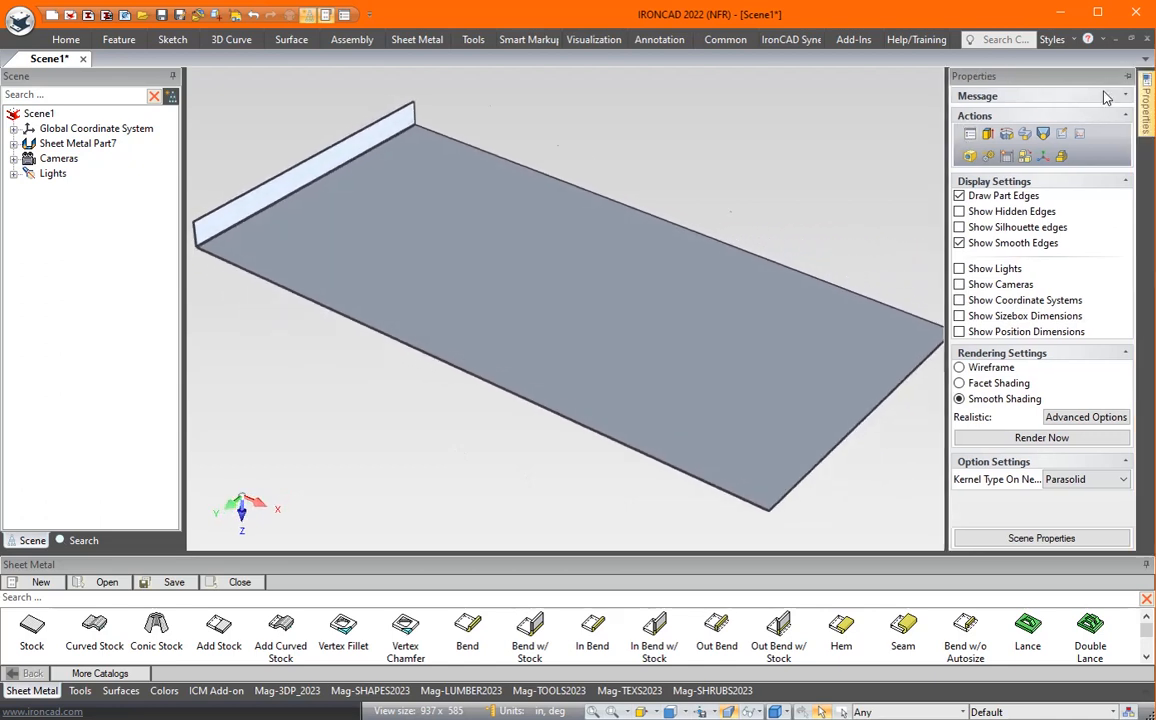
pyautogui.moveTo(910, 174); pyautogui.dragTo(415, 69, button='middle')
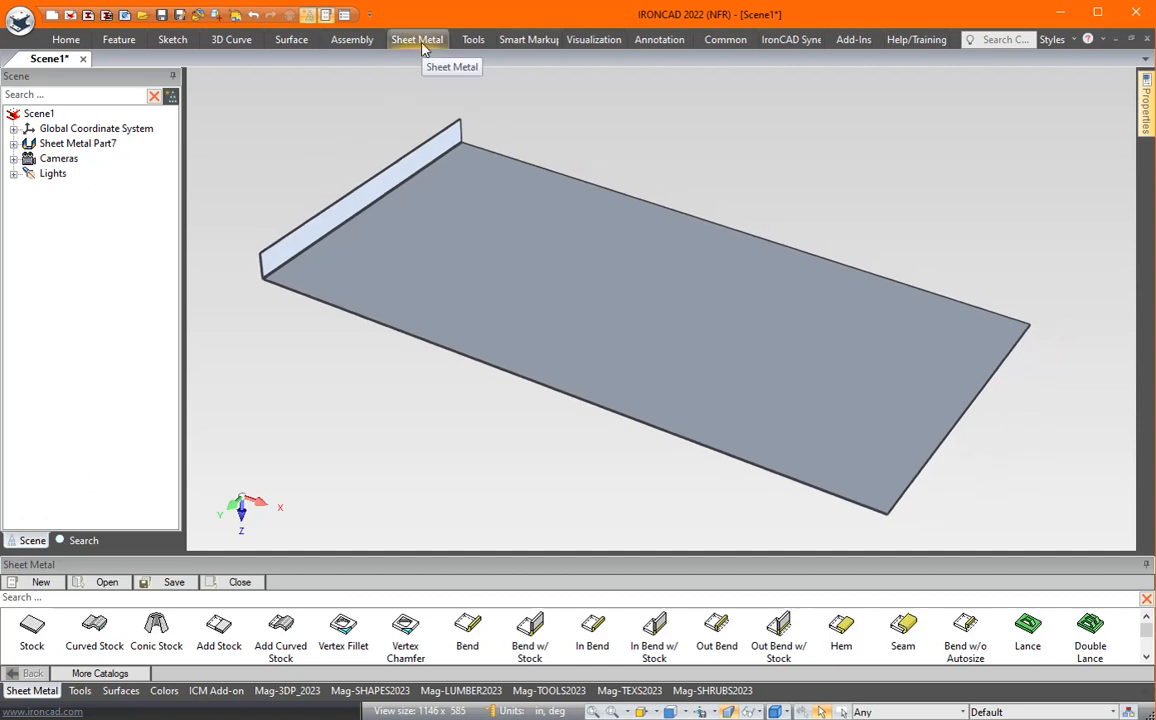
# Step: Add a miter flange based on the short-edge bend along the three remaining straight edges of the stock
pyautogui.click(420, 42)
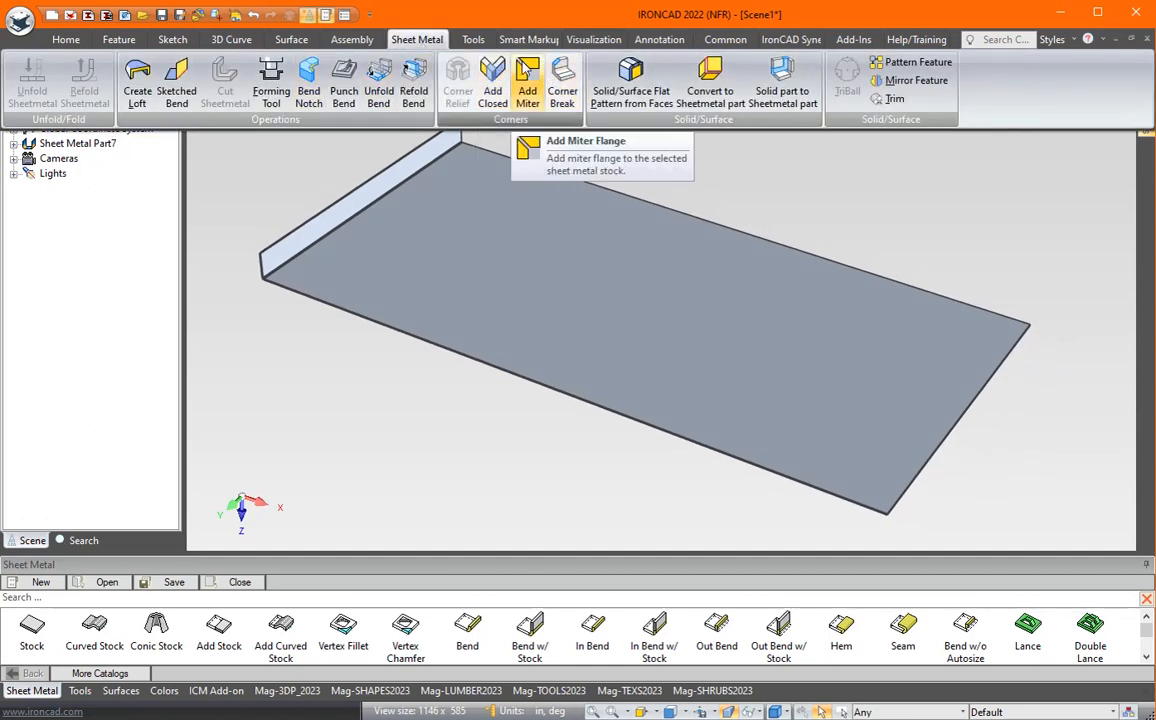
pyautogui.click(526, 70)
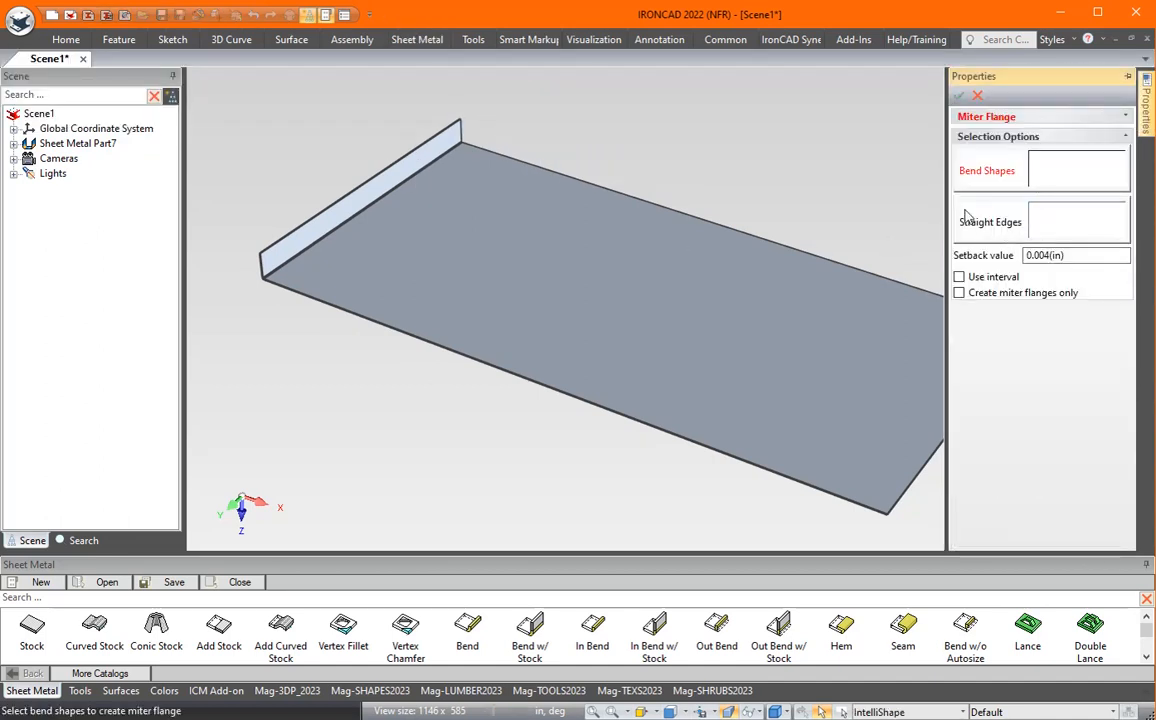
pyautogui.click(390, 190)
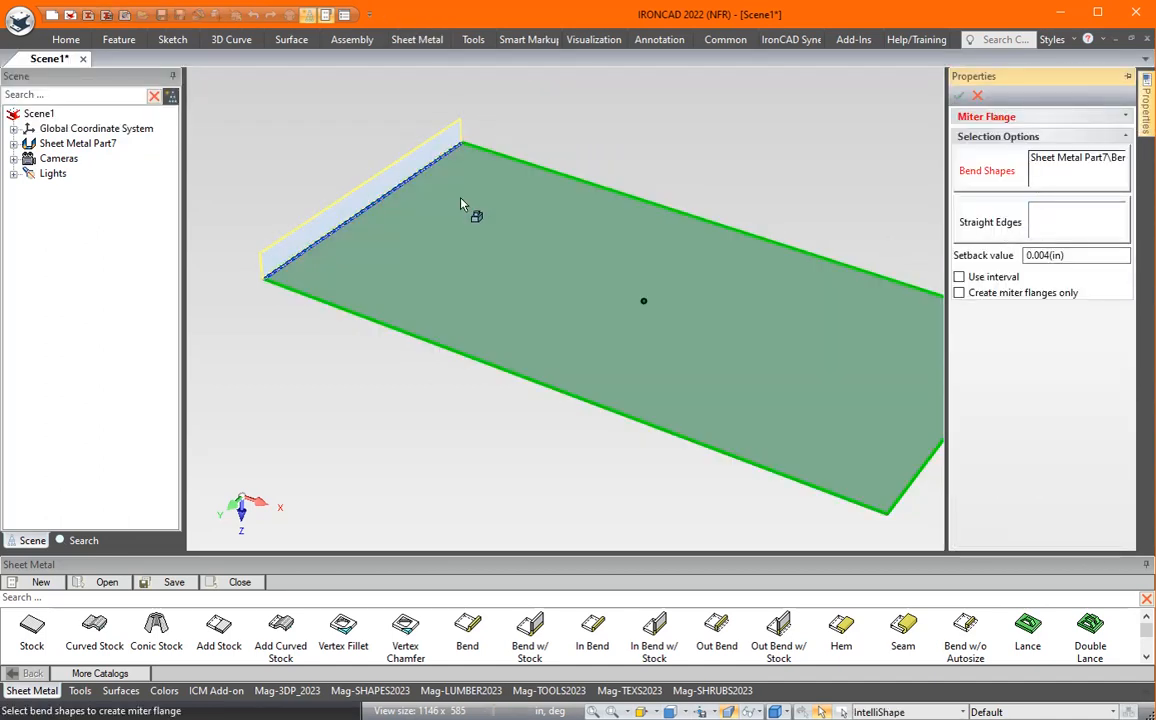
pyautogui.click(1075, 222)
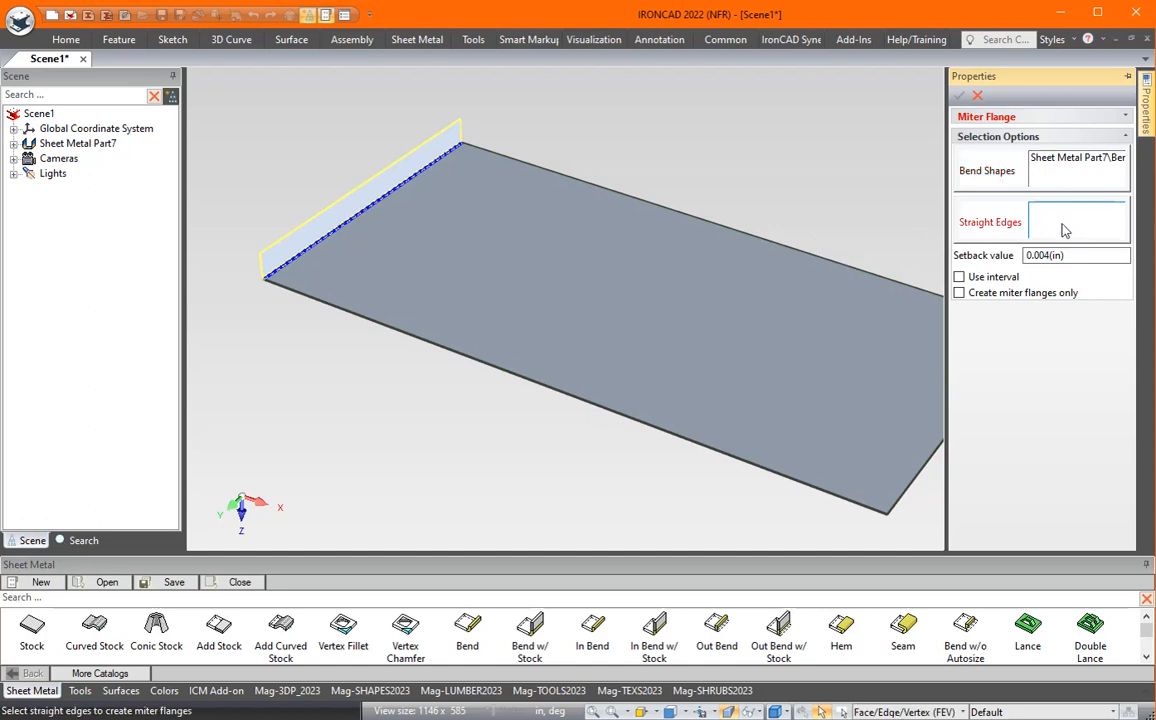
pyautogui.click(593, 190)
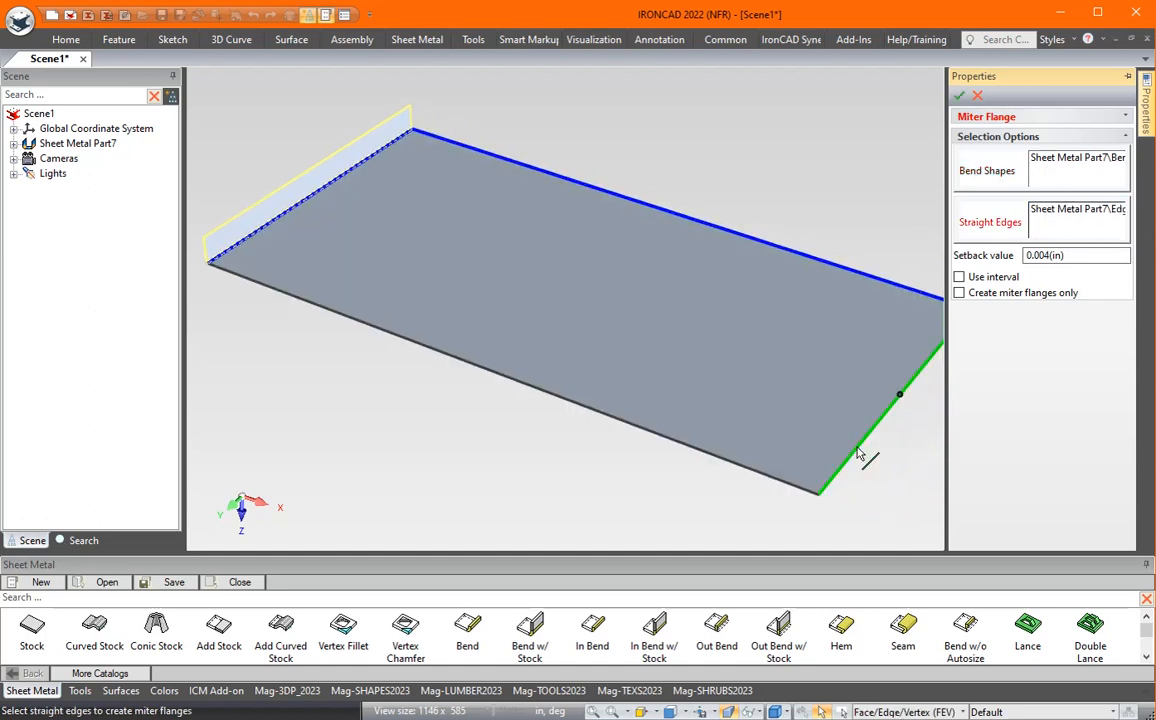
pyautogui.click(826, 476)
pyautogui.click(783, 483)
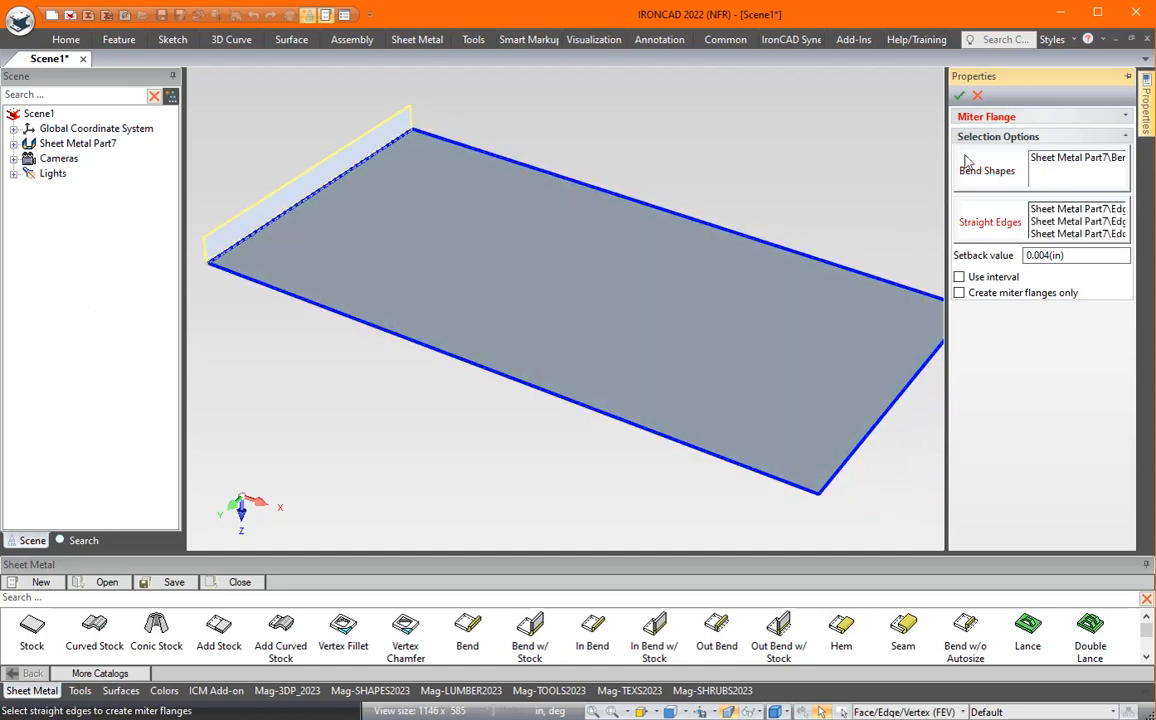
pyautogui.click(958, 95)
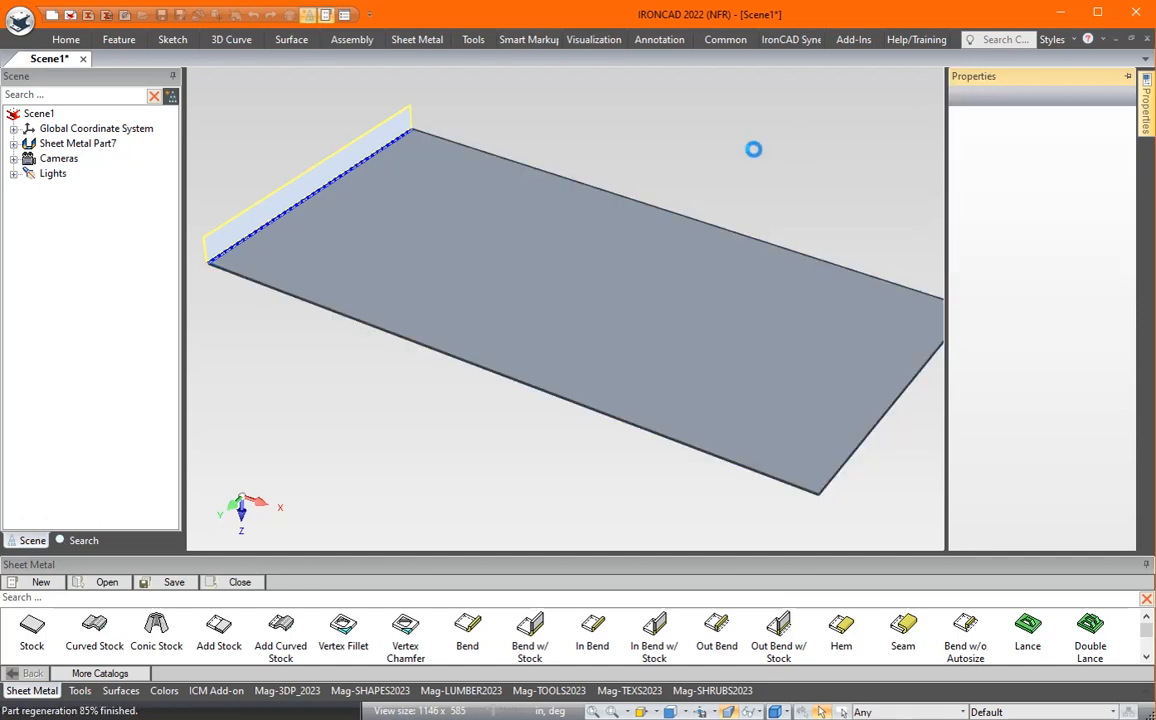
# Step: Stretch the miter flange's controlling bend to a taller wall, and pull it back down to a low wall
pyautogui.moveTo(844, 215); pyautogui.dragTo(730, 362, button='middle')
pyautogui.scroll(5, 730, 362)
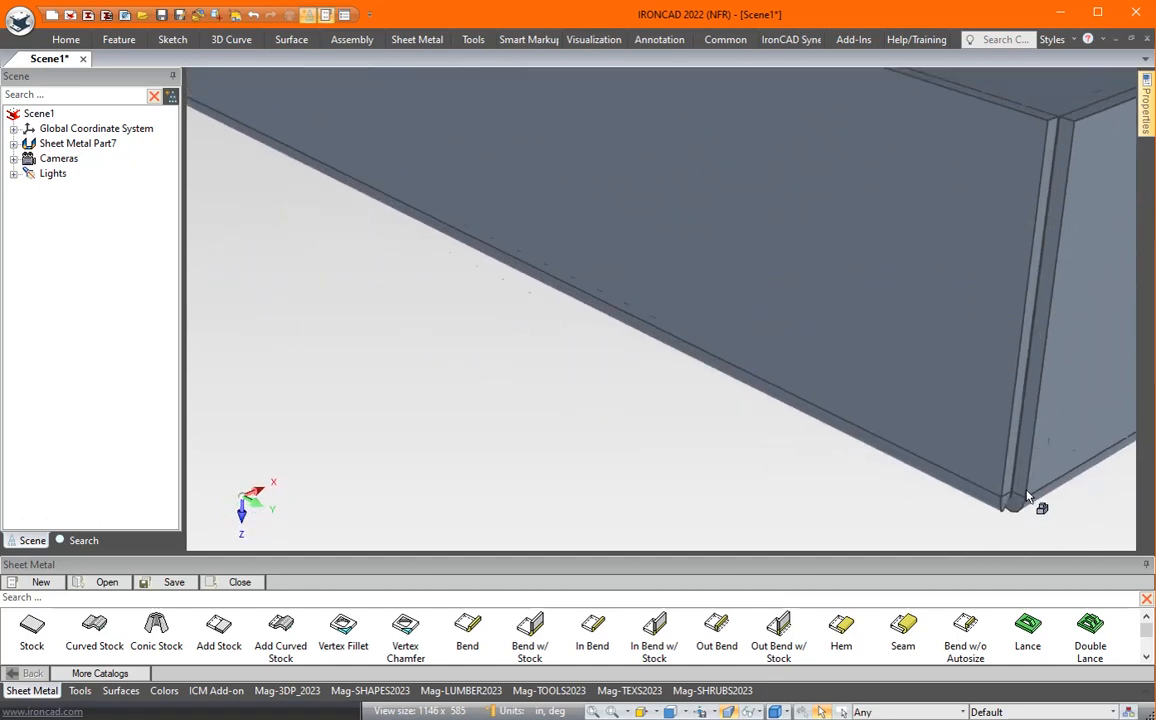
pyautogui.scroll(-5, 1028, 497)
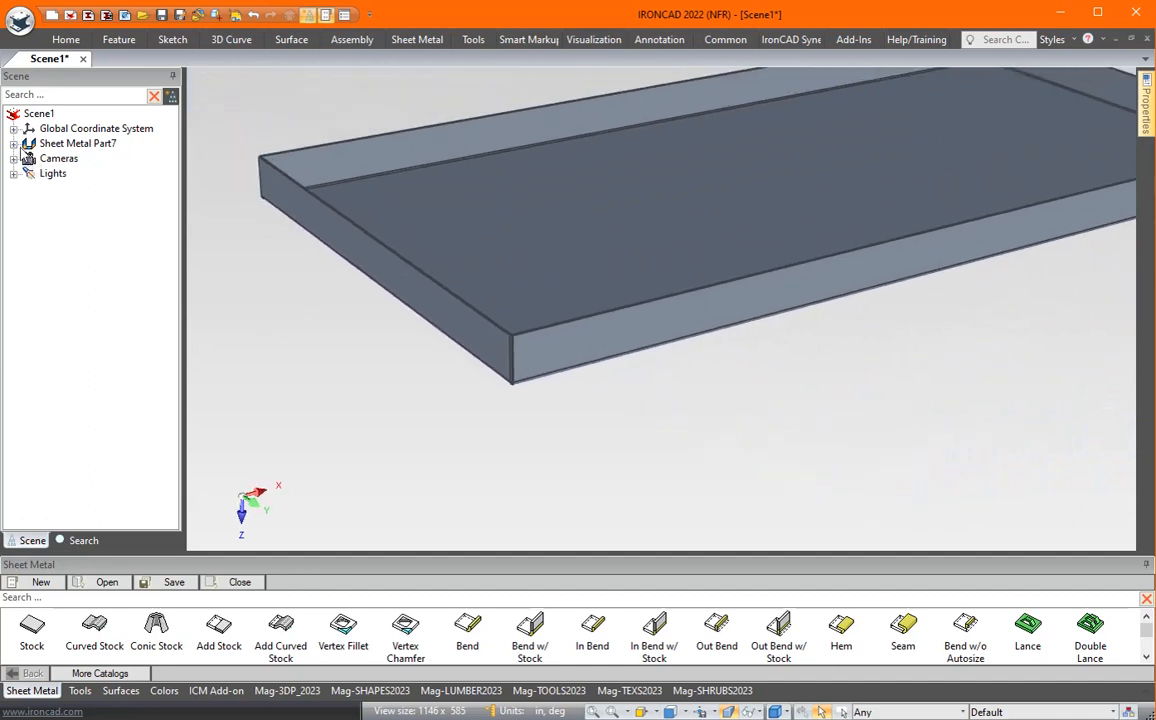
pyautogui.click(14, 144)
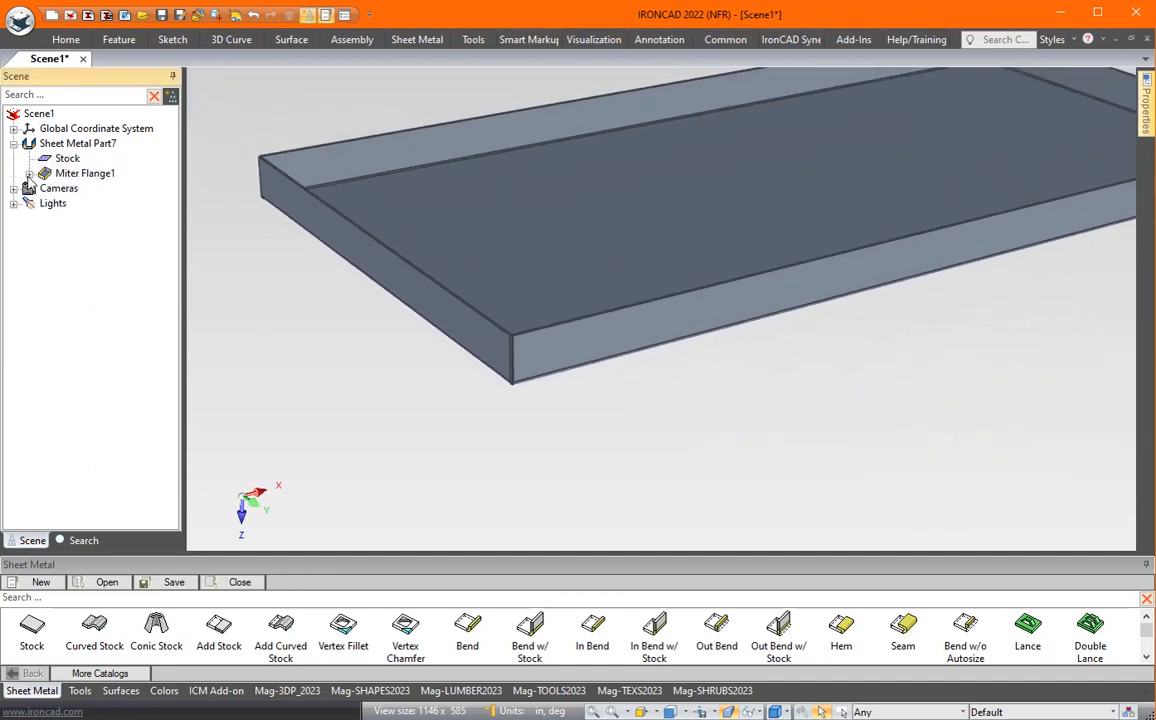
pyautogui.click(29, 173)
pyautogui.click(82, 188)
pyautogui.scroll(-3, 315, 294)
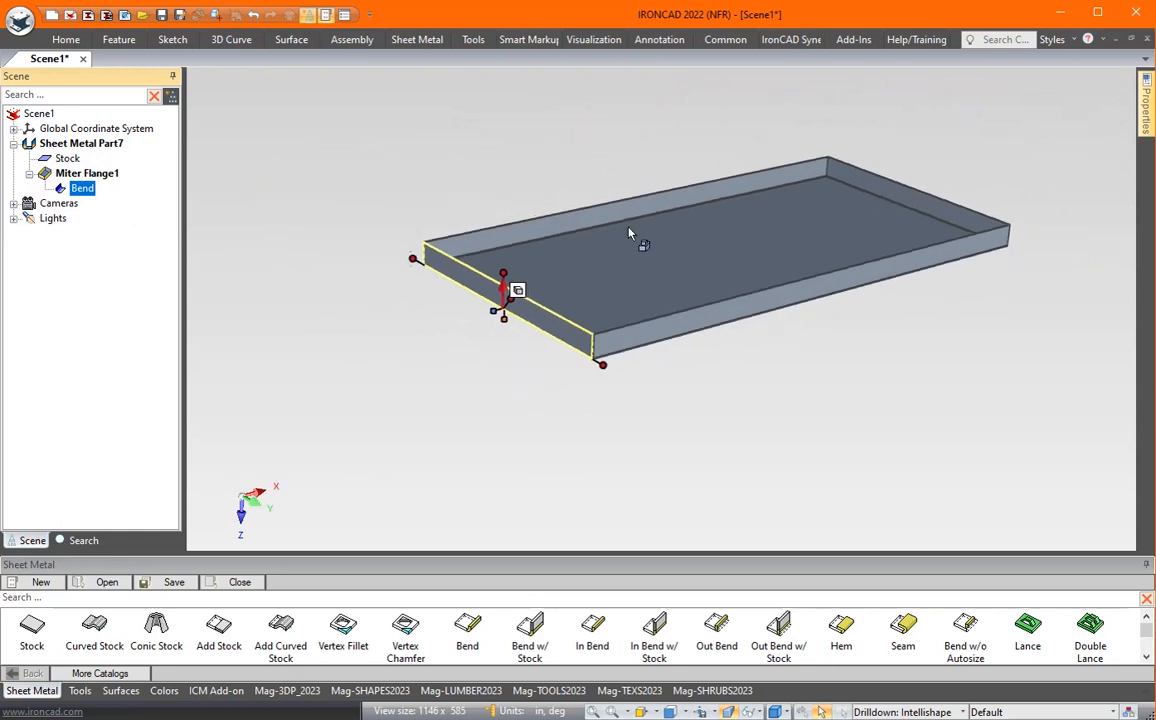
pyautogui.moveTo(503, 288); pyautogui.dragTo(540, 237)
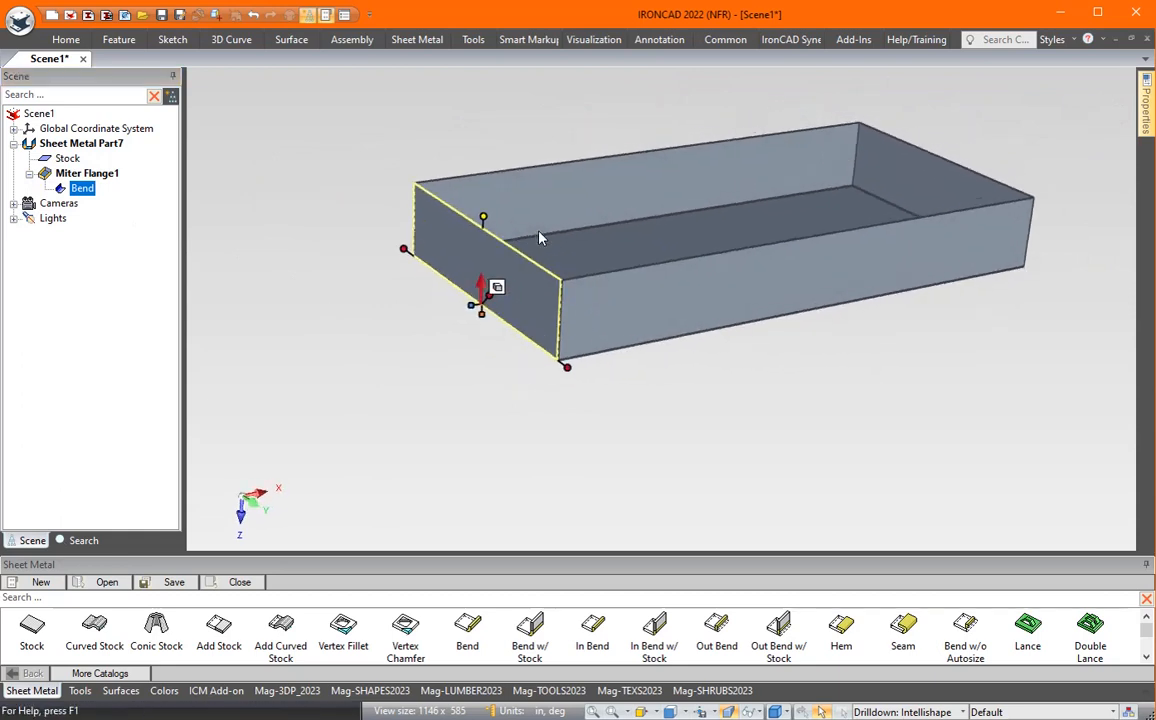
pyautogui.moveTo(540, 237); pyautogui.dragTo(402, 196, button='middle')
pyautogui.moveTo(440, 148); pyautogui.dragTo(429, 193)
pyautogui.click(679, 147)
# Step: Place a Cut Extrude shape from the Mag-SHAPES2023 catalog at the centre of the tray's floor
pyautogui.moveTo(679, 147); pyautogui.dragTo(644, 597, button='middle')
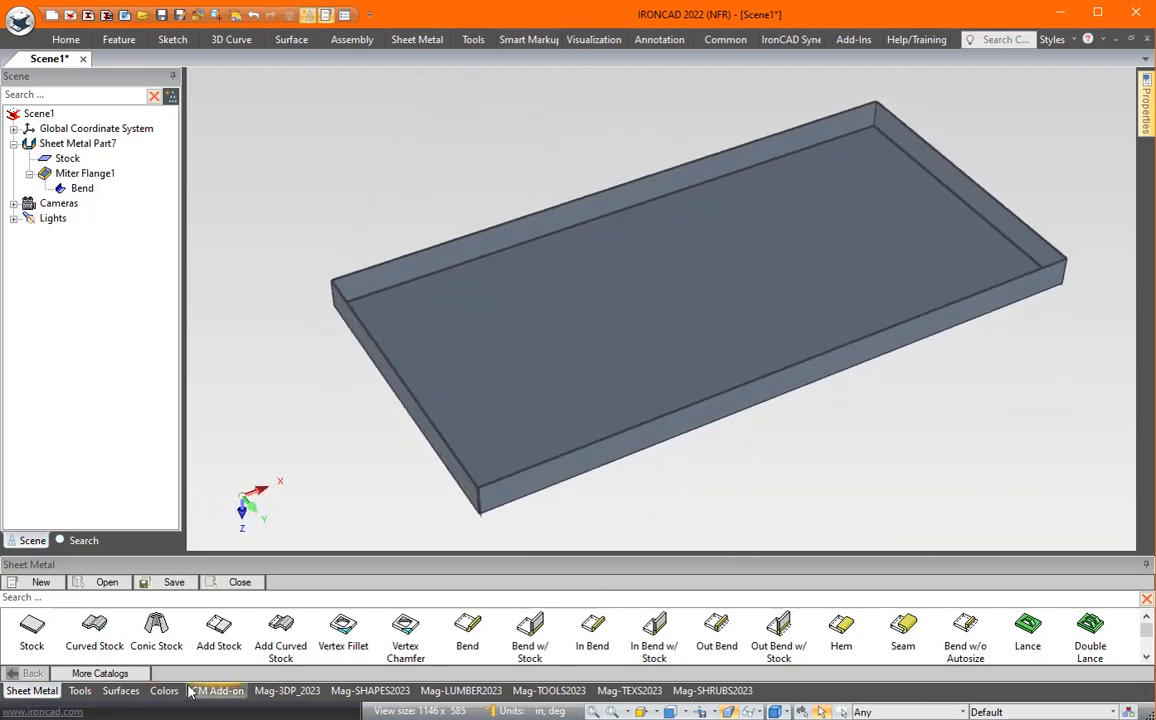
pyautogui.click(384, 691)
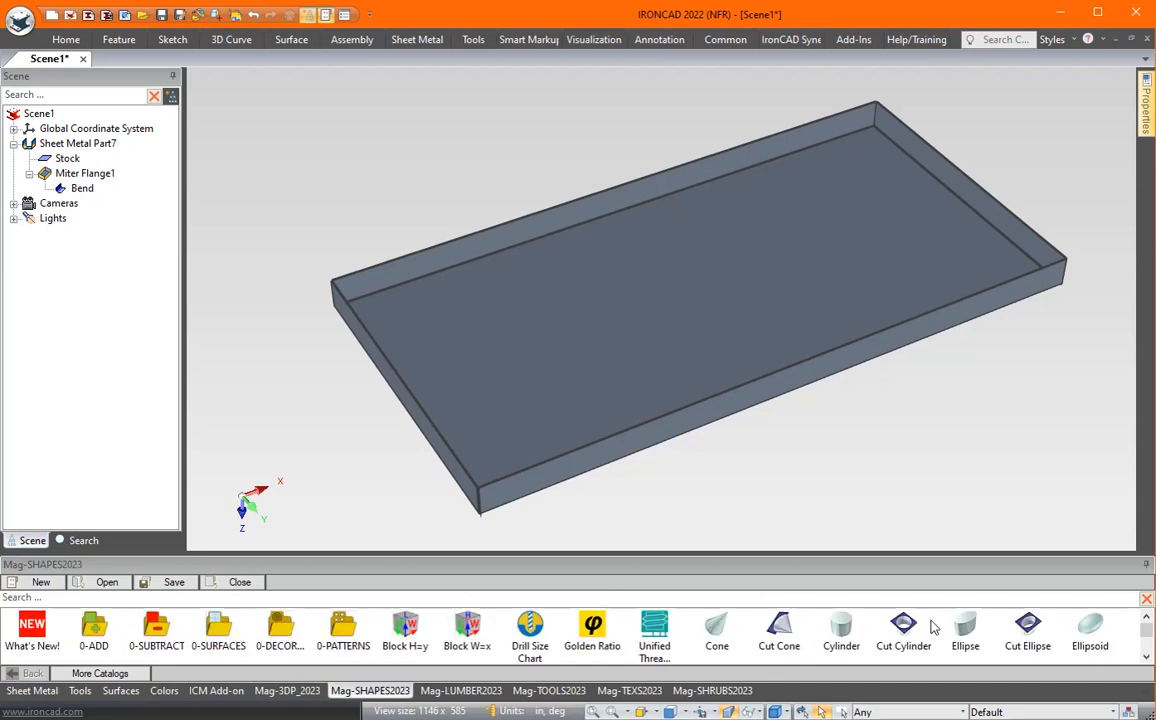
pyautogui.scroll(-1, 1035, 637)
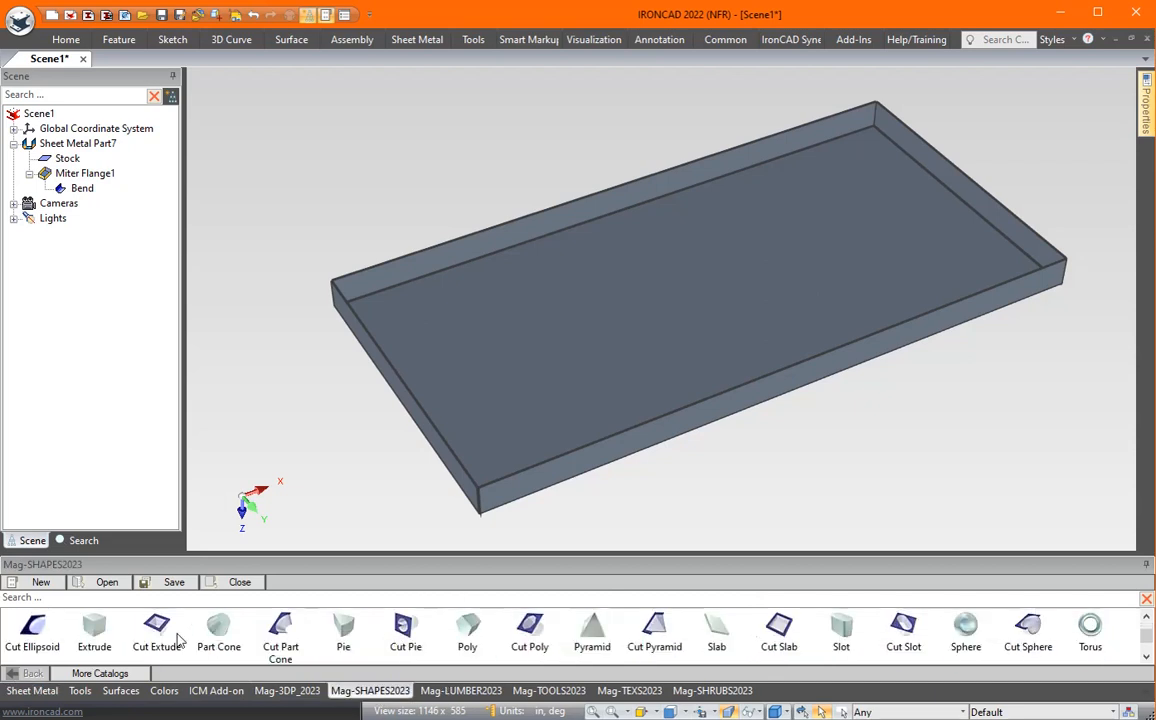
pyautogui.moveTo(152, 632); pyautogui.dragTo(704, 296)
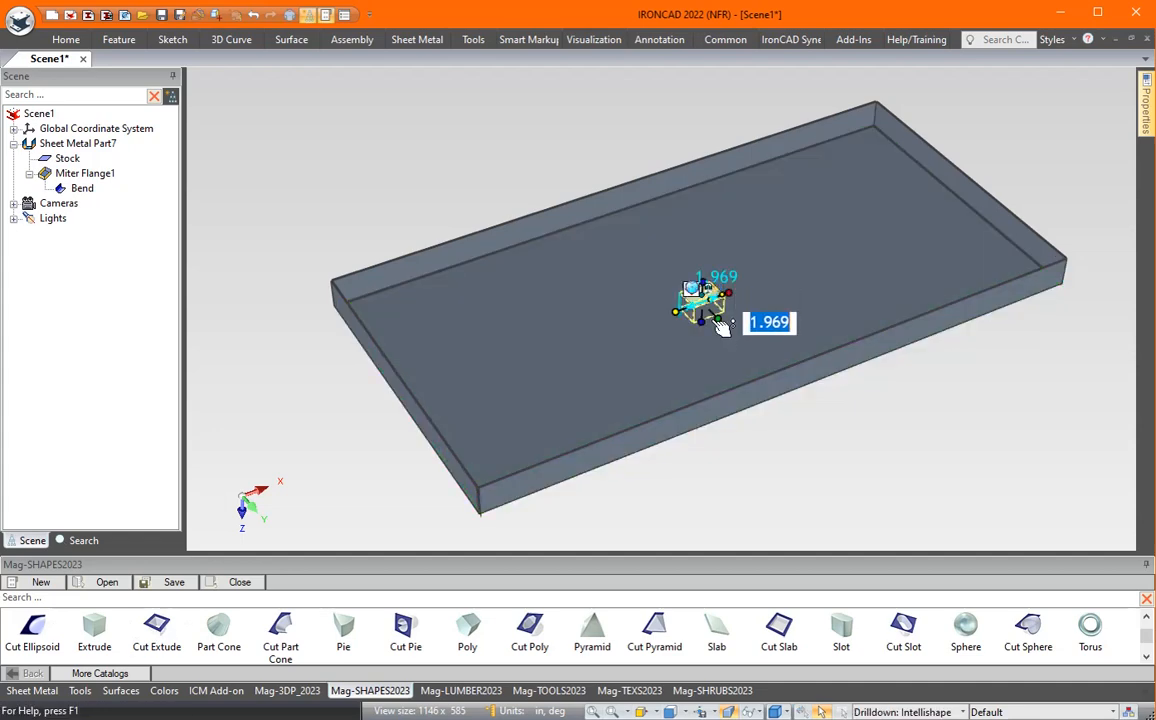
# Step: Stretch the cut shape symmetrically along the tray's long direction and set its length to 28 in
pyautogui.moveTo(720, 323); pyautogui.dragTo(695, 301, button='middle')
pyautogui.moveTo(665, 270); pyautogui.dragTo(927, 264)
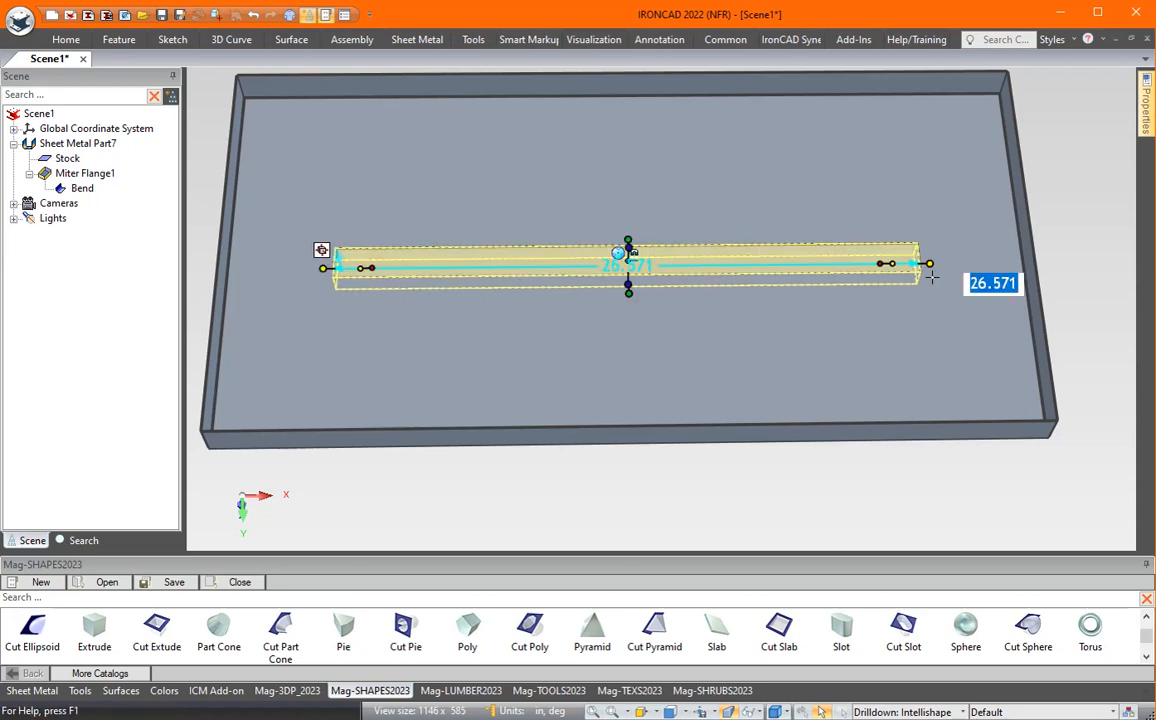
pyautogui.write('28')
pyautogui.press('Tab')
# Step: Stretch the cut shape symmetrically across the tray and set its width to 14 in
pyautogui.moveTo(944, 292); pyautogui.dragTo(697, 268, button='middle')
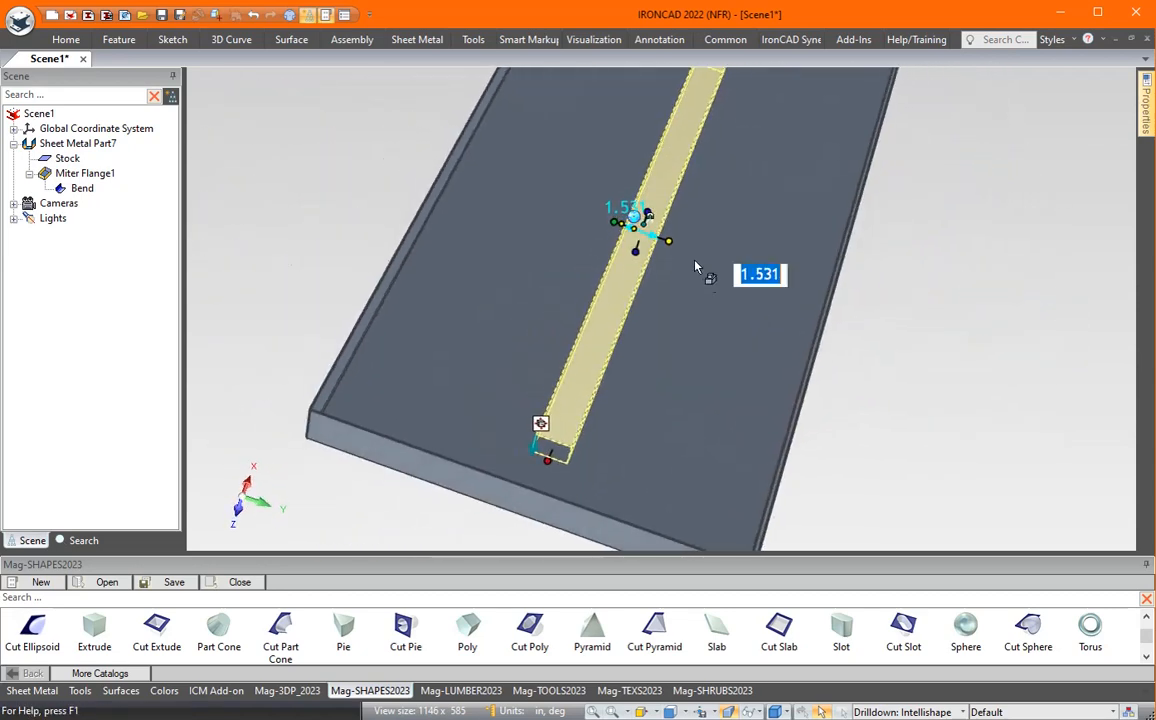
pyautogui.moveTo(668, 241); pyautogui.dragTo(797, 289)
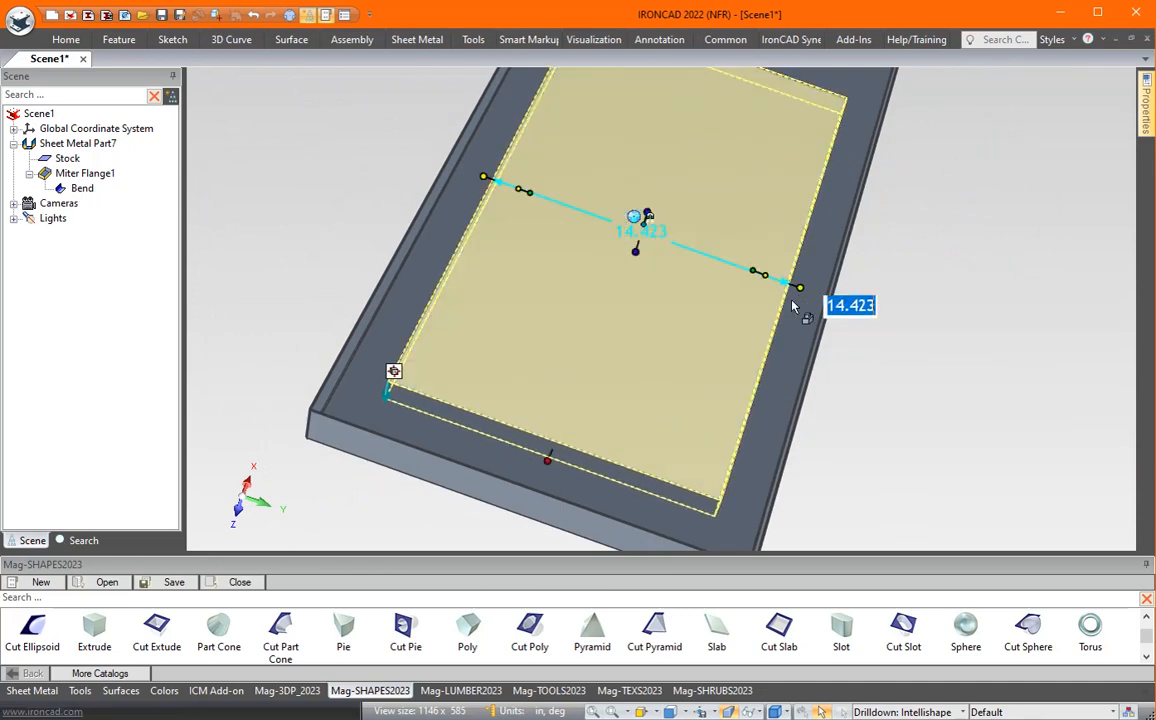
pyautogui.write('14')
pyautogui.press('Tab')
pyautogui.click(933, 256)
pyautogui.moveTo(933, 256); pyautogui.dragTo(495, 529, button='middle')
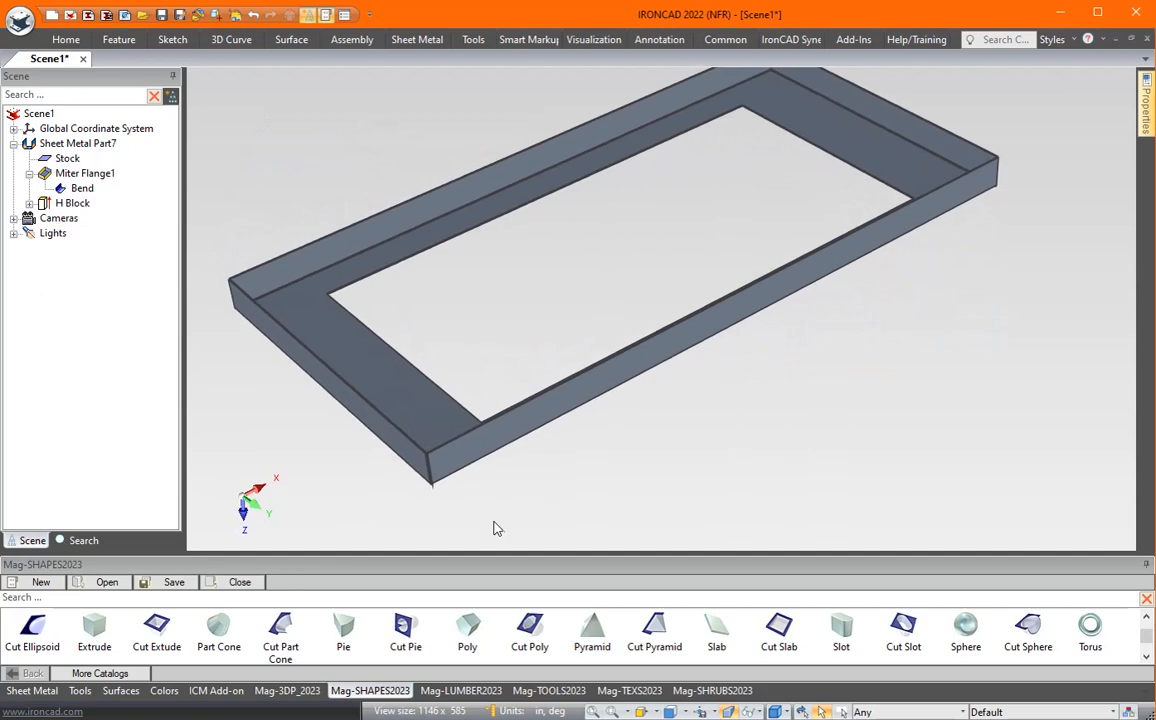
# Step: Add a new sheet metal Stock on the tray's floor beside the cutout, using the CRS - 16GA stock
pyautogui.click(43, 697)
pyautogui.moveTo(236, 541); pyautogui.dragTo(290, 460, button='middle')
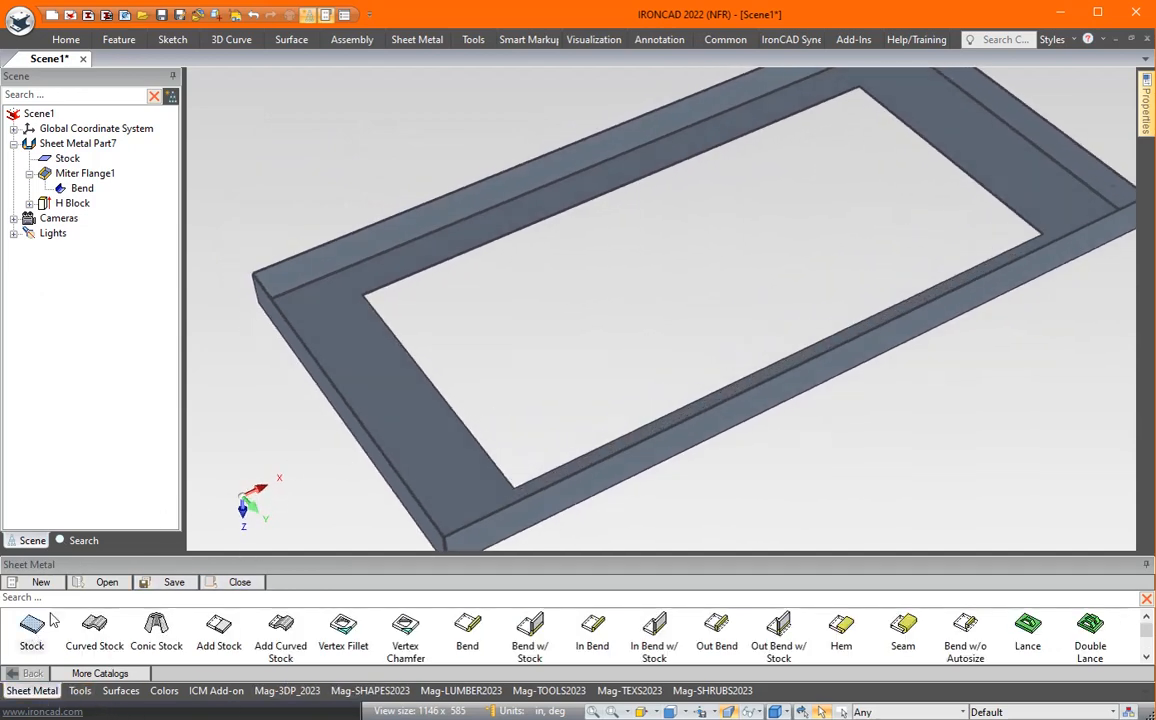
pyautogui.moveTo(53, 620); pyautogui.dragTo(333, 328)
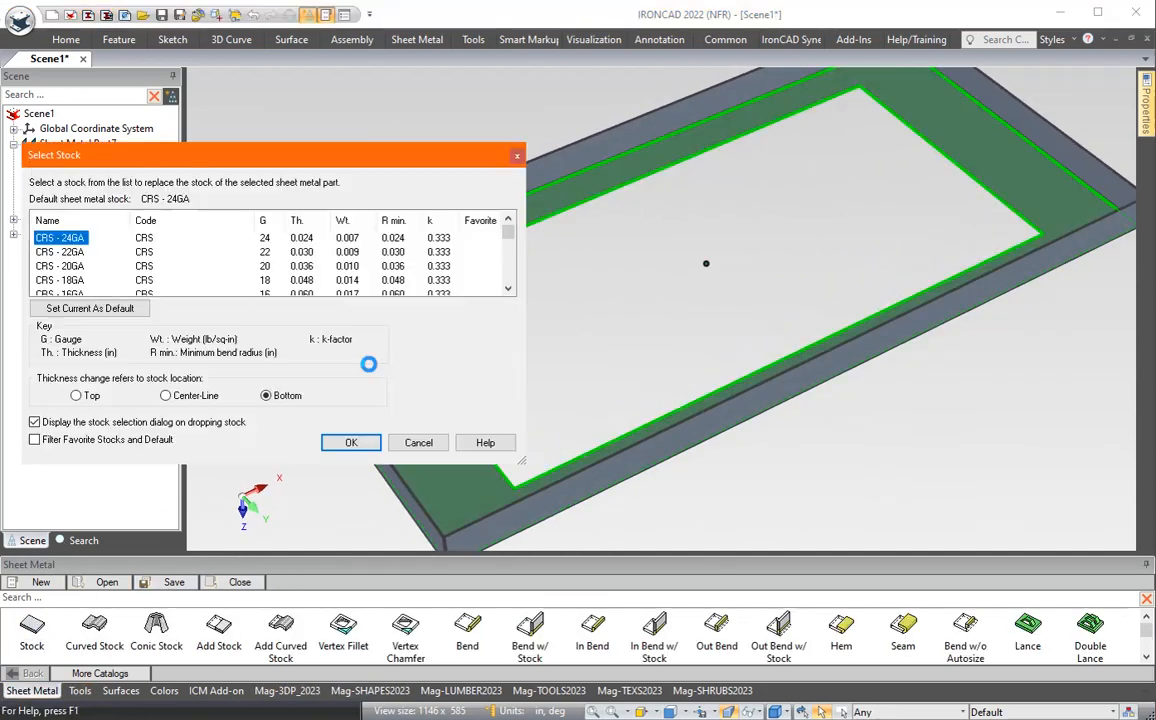
pyautogui.scroll(-1, 90, 262)
pyautogui.click(78, 252)
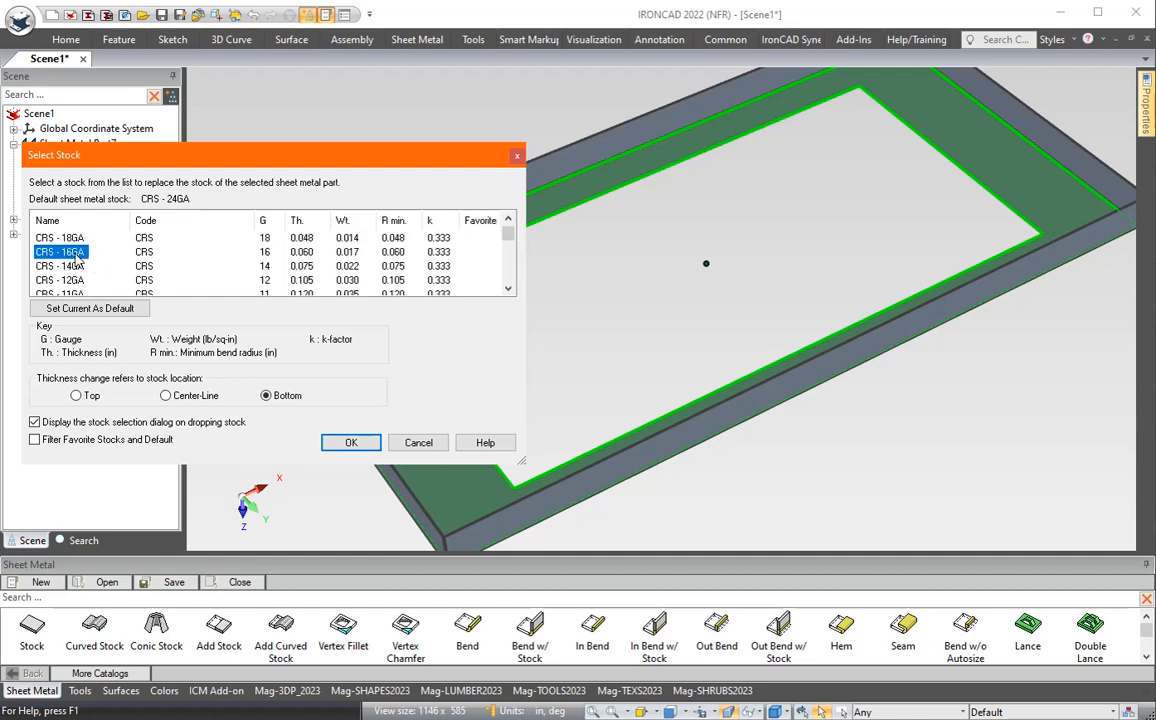
pyautogui.click(353, 446)
# Step: Stretch the new stock lengthwise to both short ends of the tray, 36.120 in long
pyautogui.moveTo(430, 338); pyautogui.dragTo(418, 244, button='middle')
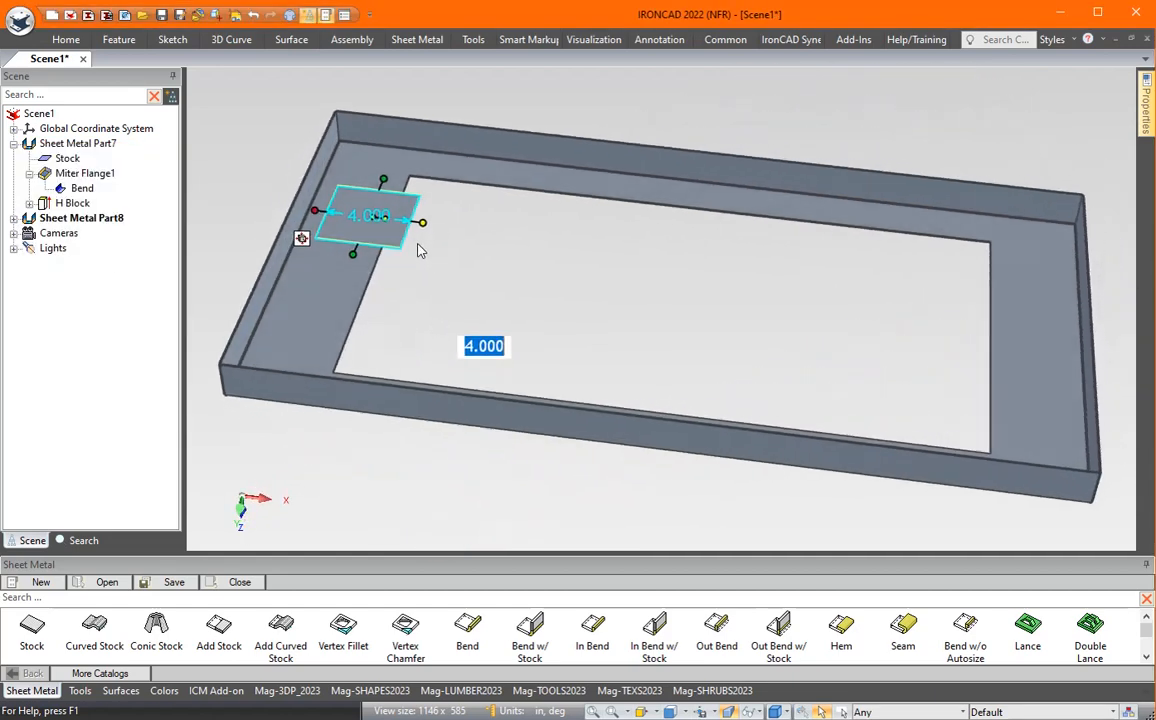
pyautogui.moveTo(422, 222); pyautogui.dragTo(1048, 236)
pyautogui.moveTo(845, 219); pyautogui.dragTo(370, 225, button='middle')
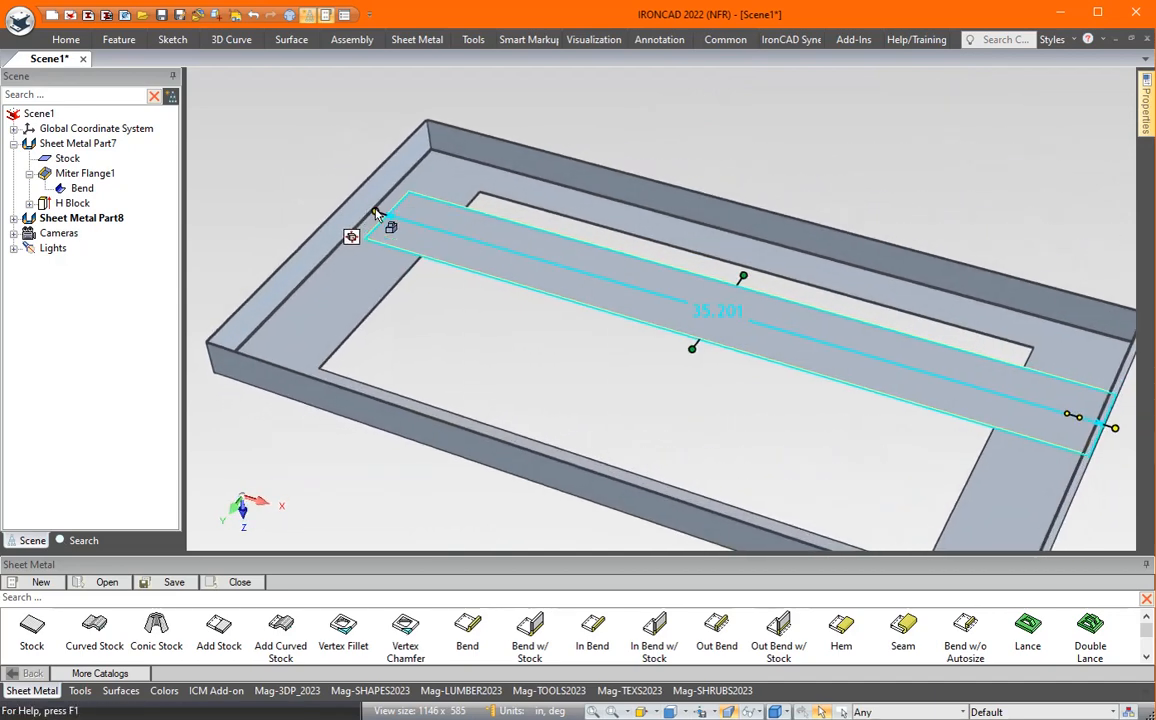
pyautogui.moveTo(377, 216); pyautogui.dragTo(332, 229)
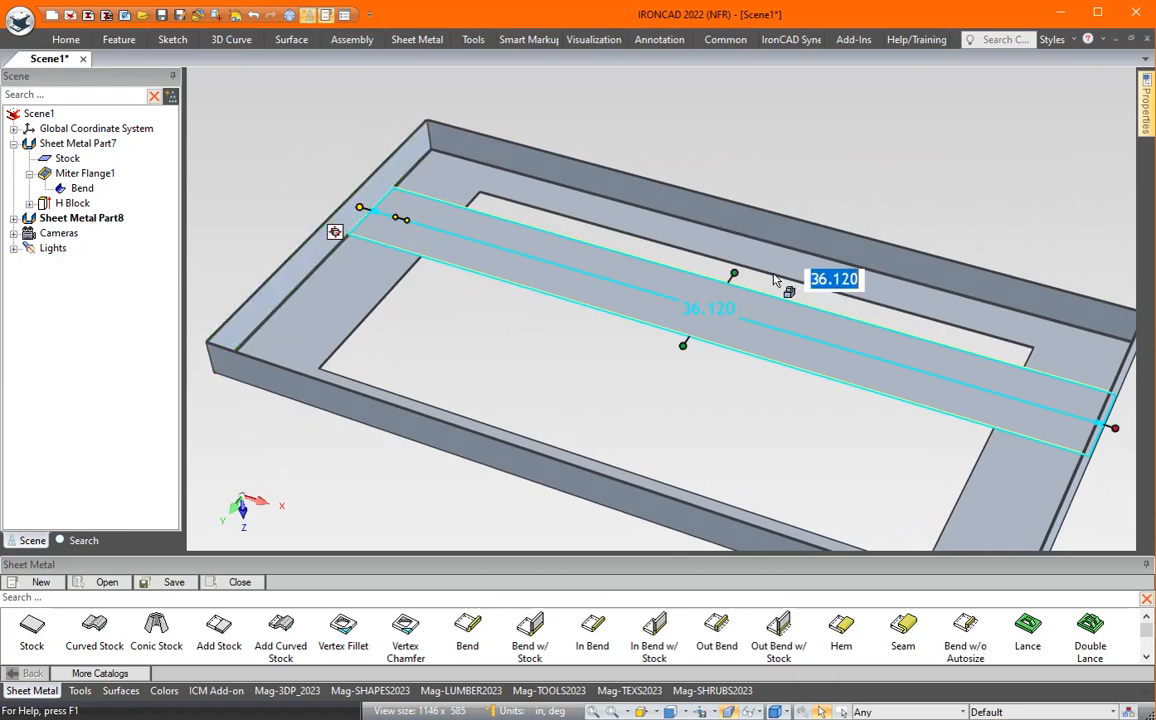
# Step: Stretch the new stock crosswise to both long sides of the tray, 18.120 in wide, and collapse the tray part in the scene tree
pyautogui.moveTo(733, 273); pyautogui.dragTo(781, 224)
pyautogui.moveTo(583, 329); pyautogui.dragTo(592, 307, button='middle')
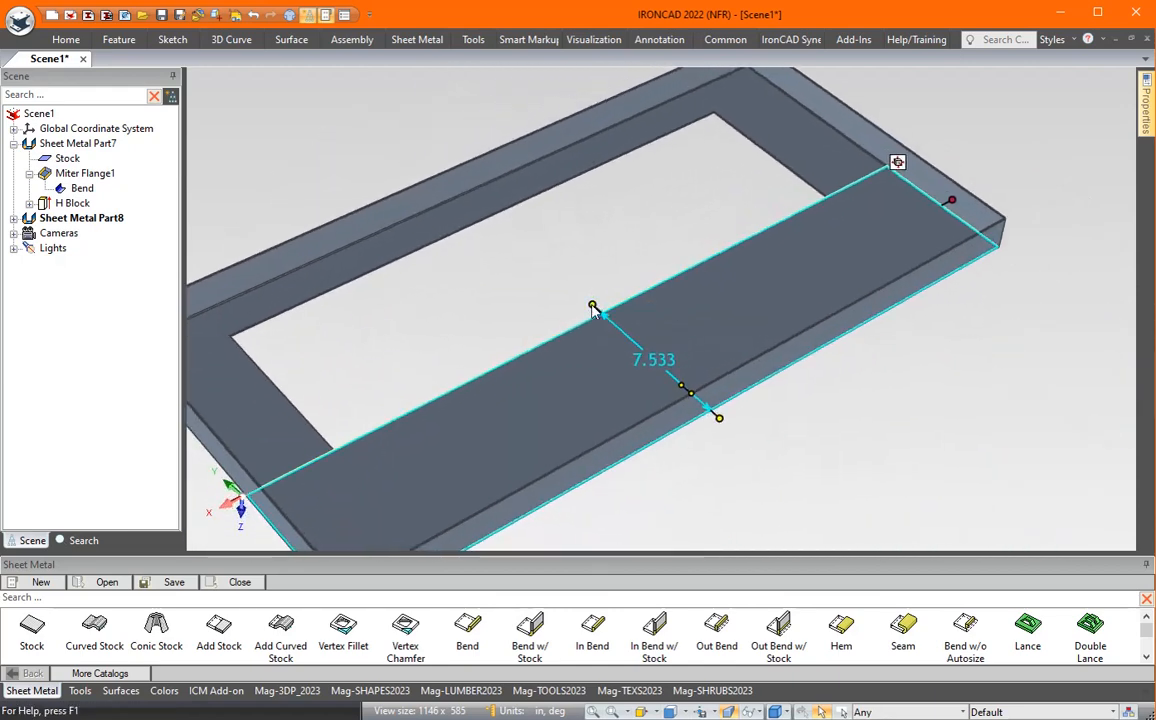
pyautogui.moveTo(592, 307); pyautogui.dragTo(545, 137)
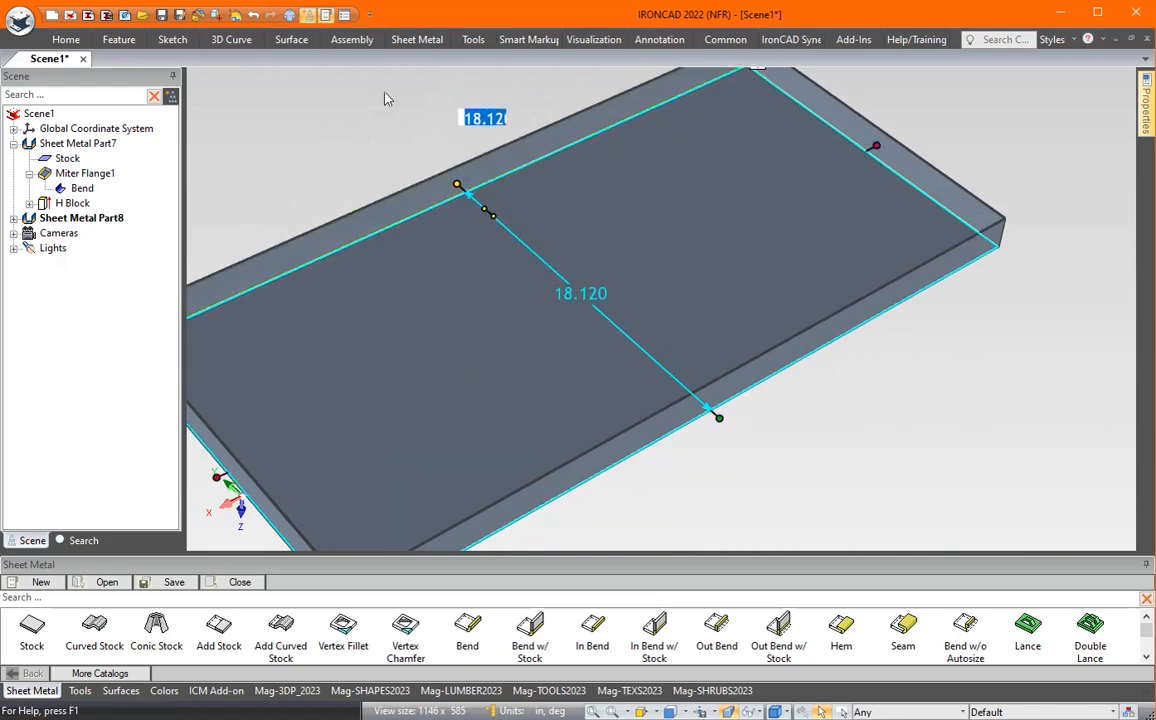
pyautogui.click(347, 82)
pyautogui.click(14, 144)
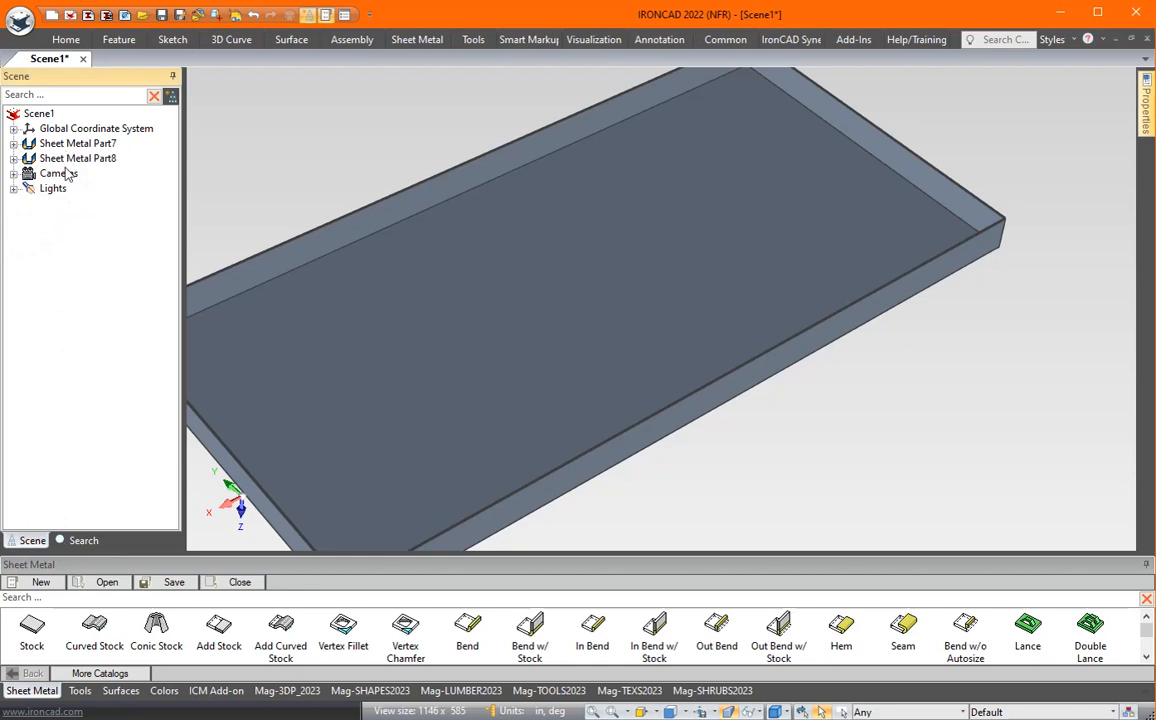
# Step: Shrink the inner sheet symmetrically across the tray and set its width to 17 in
pyautogui.moveTo(467, 314); pyautogui.dragTo(421, 311, button='middle')
pyautogui.click(469, 317)
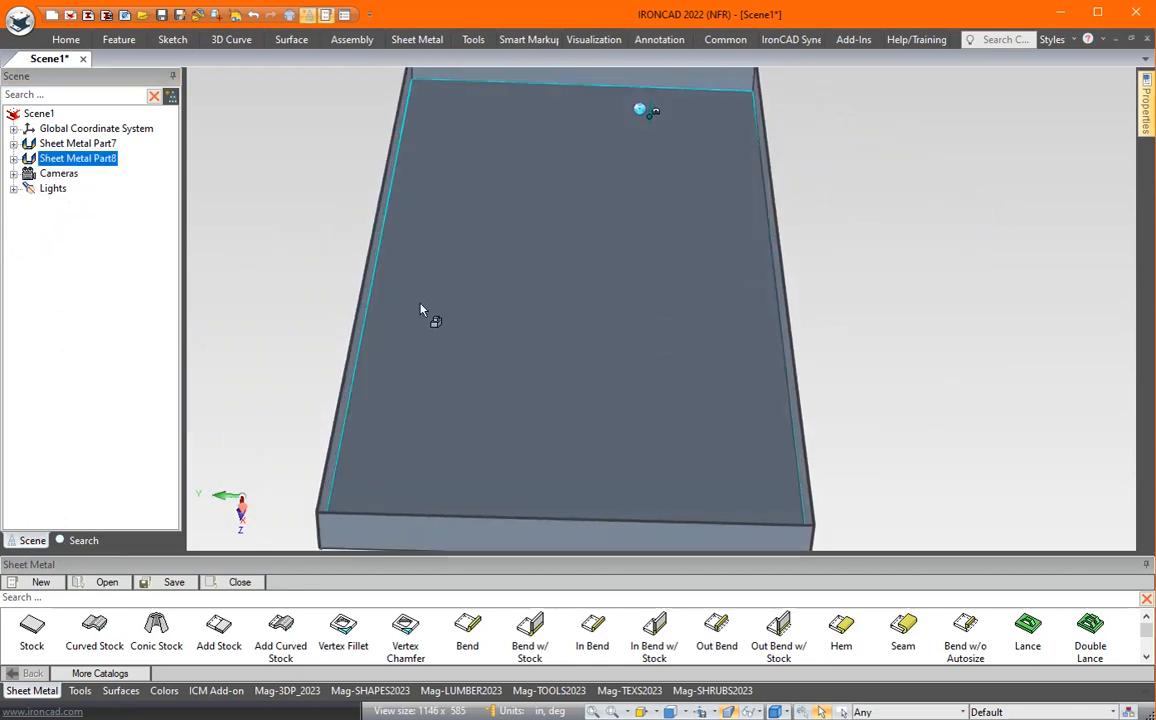
pyautogui.click(523, 338)
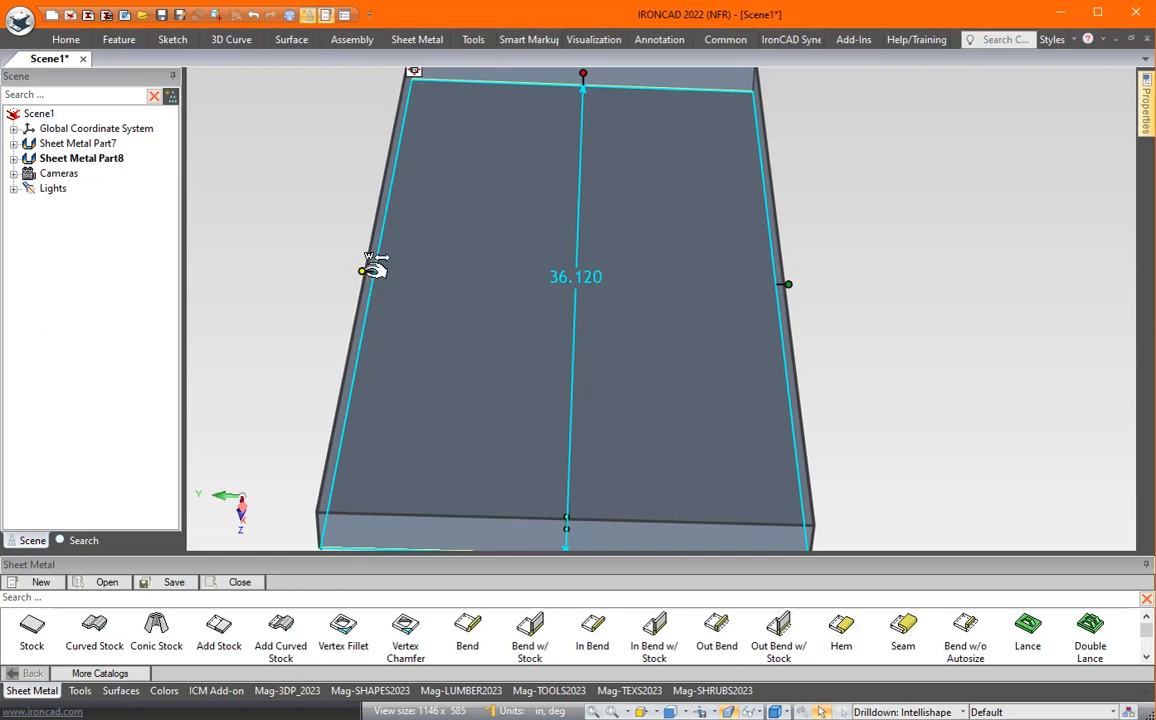
pyautogui.click(470, 266)
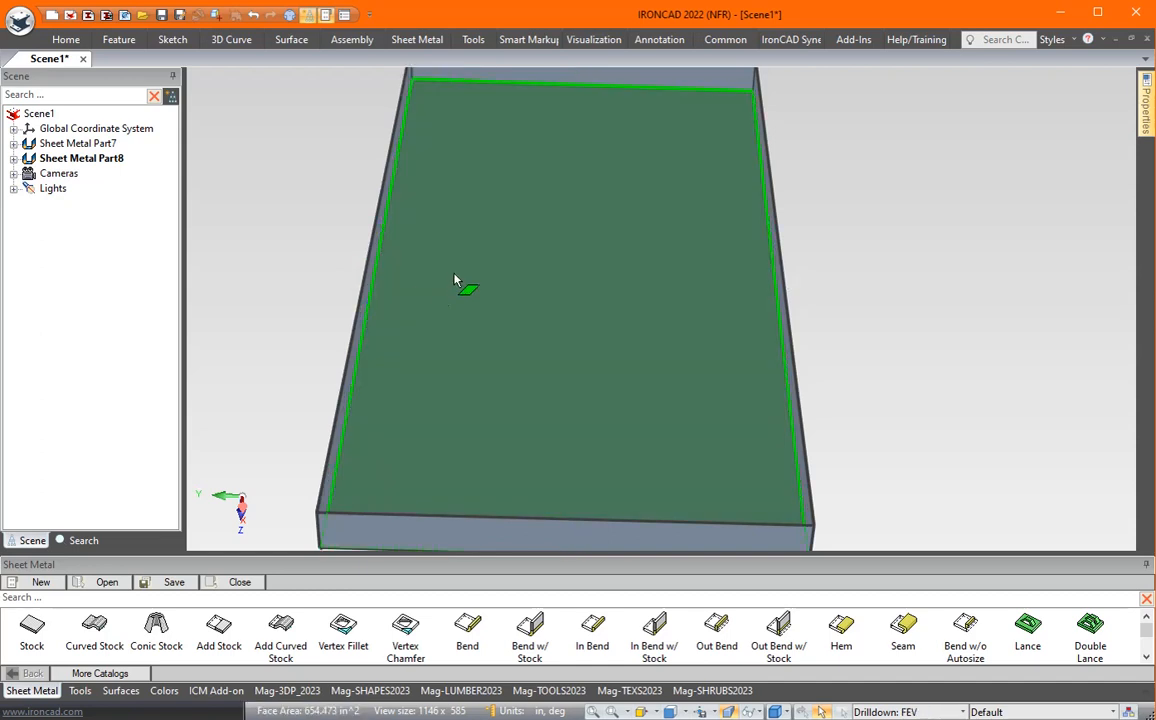
pyautogui.click(454, 280)
pyautogui.click(420, 275)
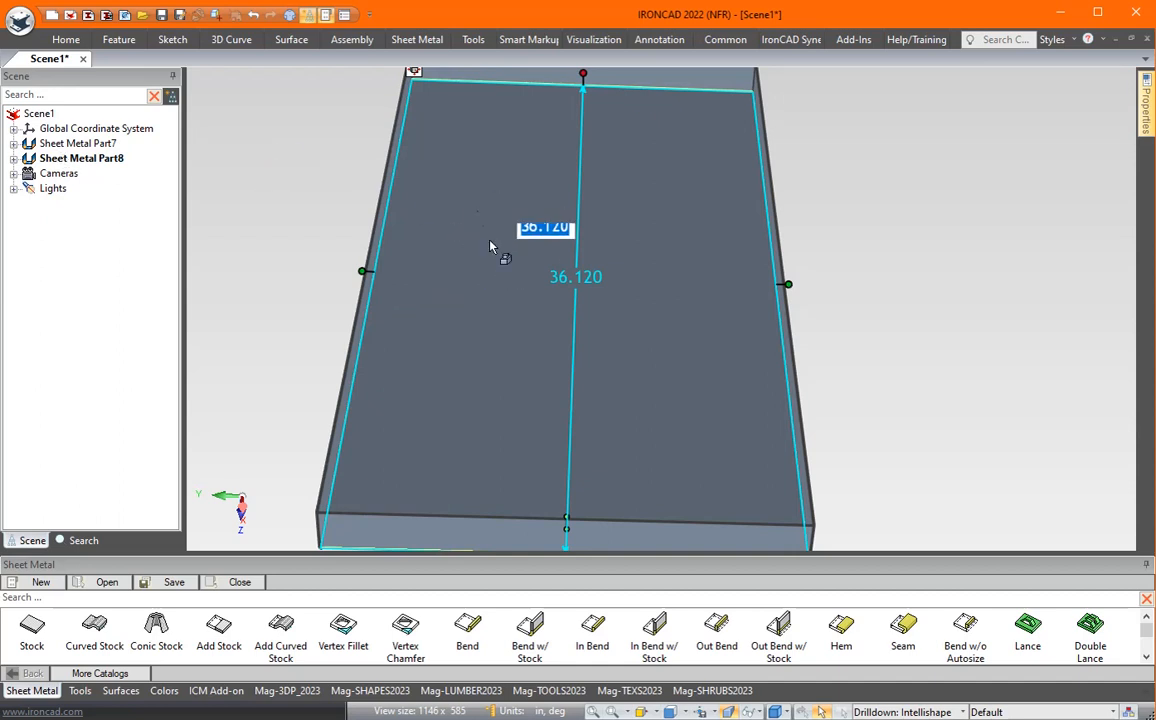
pyautogui.moveTo(478, 249); pyautogui.dragTo(382, 261, button='middle')
pyautogui.moveTo(386, 236)
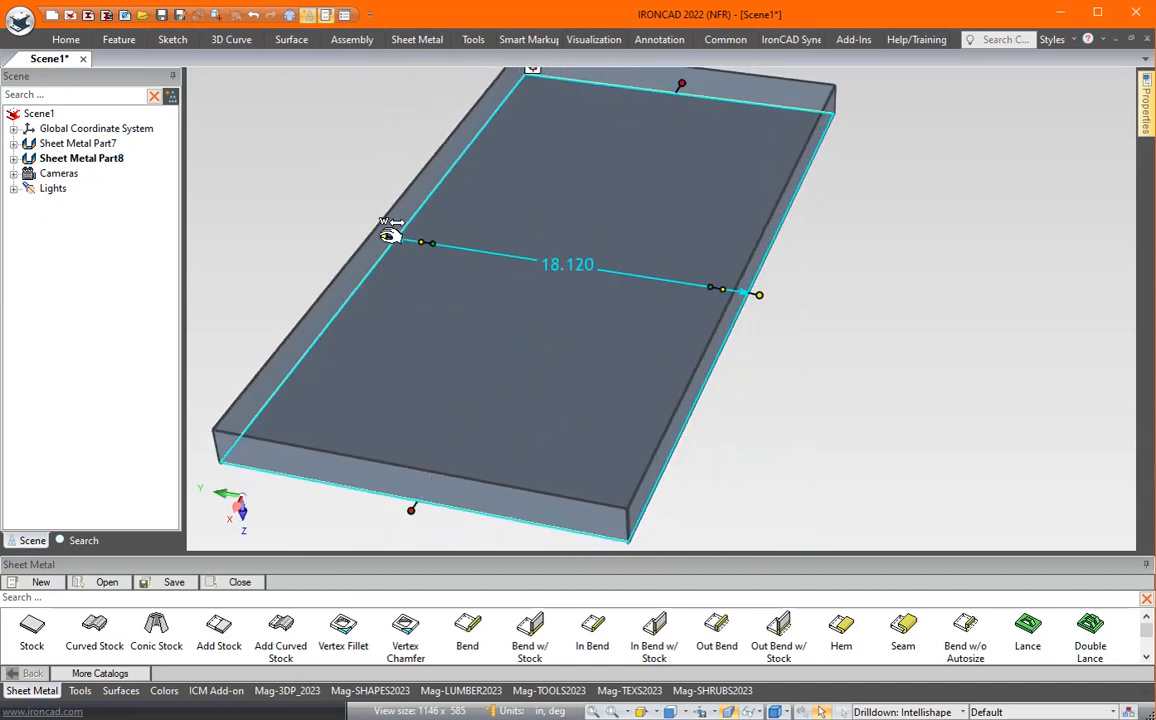
pyautogui.moveTo(389, 235); pyautogui.dragTo(394, 253)
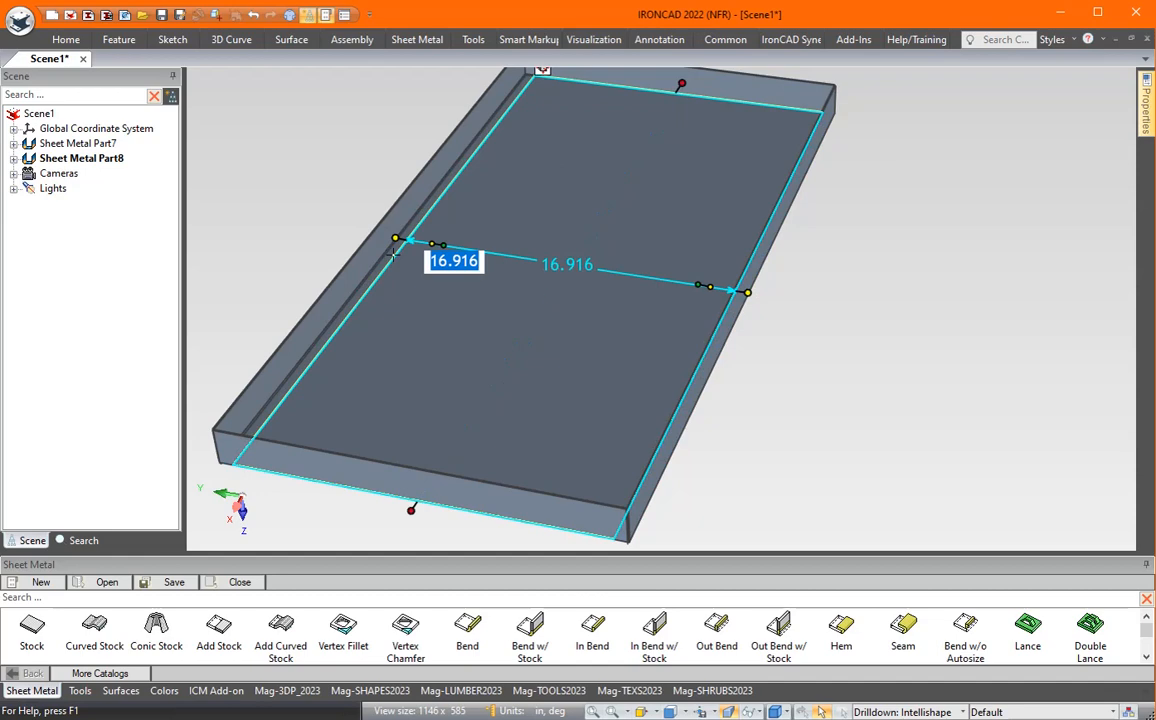
pyautogui.write('17')
pyautogui.press('Tab')
# Step: Shrink the inner sheet symmetrically along the tray and set its length to 35 in
pyautogui.moveTo(394, 254); pyautogui.dragTo(649, 270, button='middle')
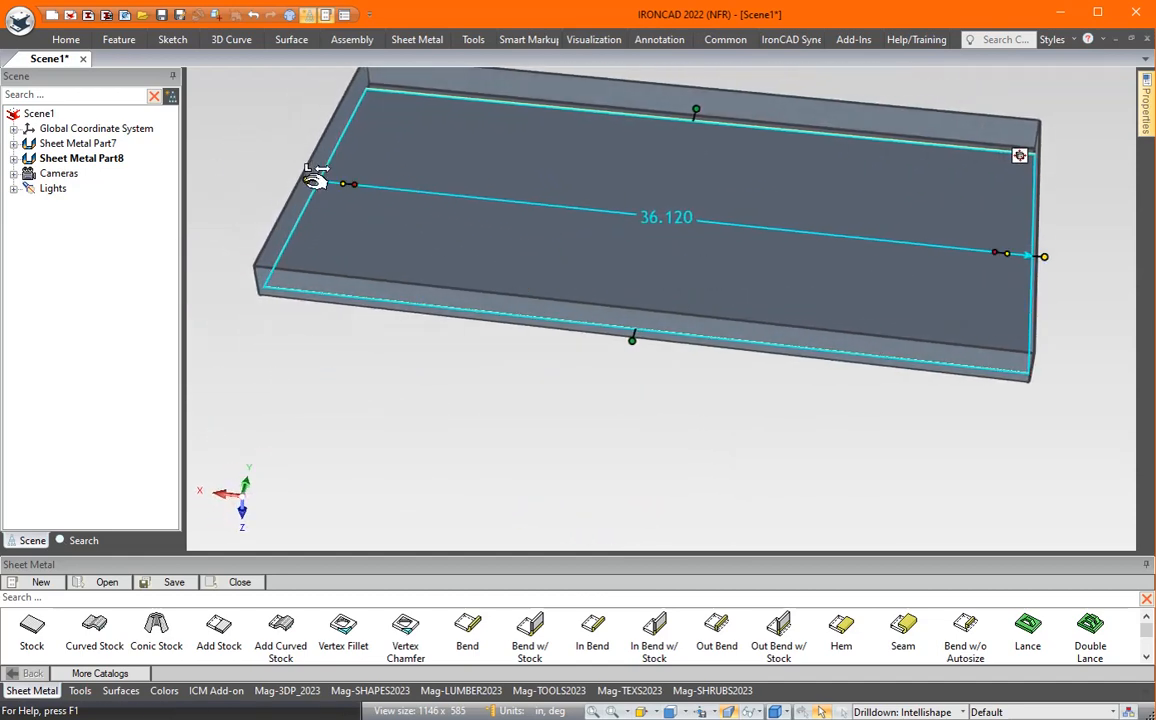
pyautogui.moveTo(309, 181); pyautogui.dragTo(316, 193)
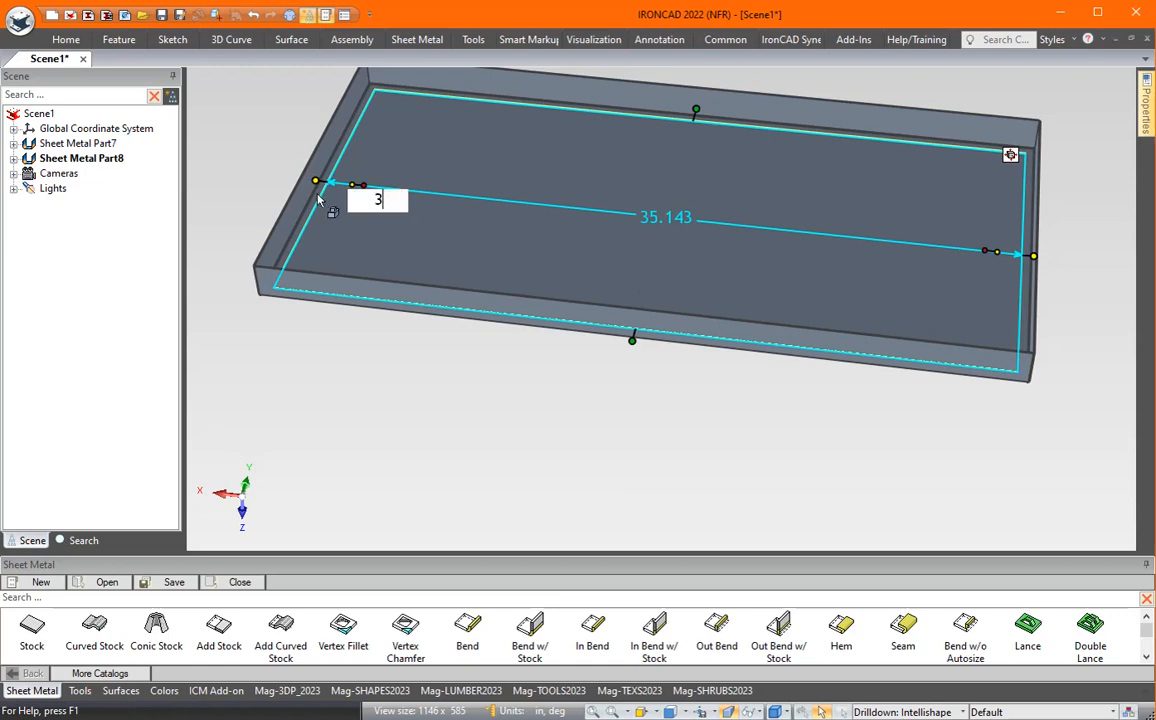
pyautogui.write('35')
pyautogui.press('Tab')
pyautogui.click(266, 118)
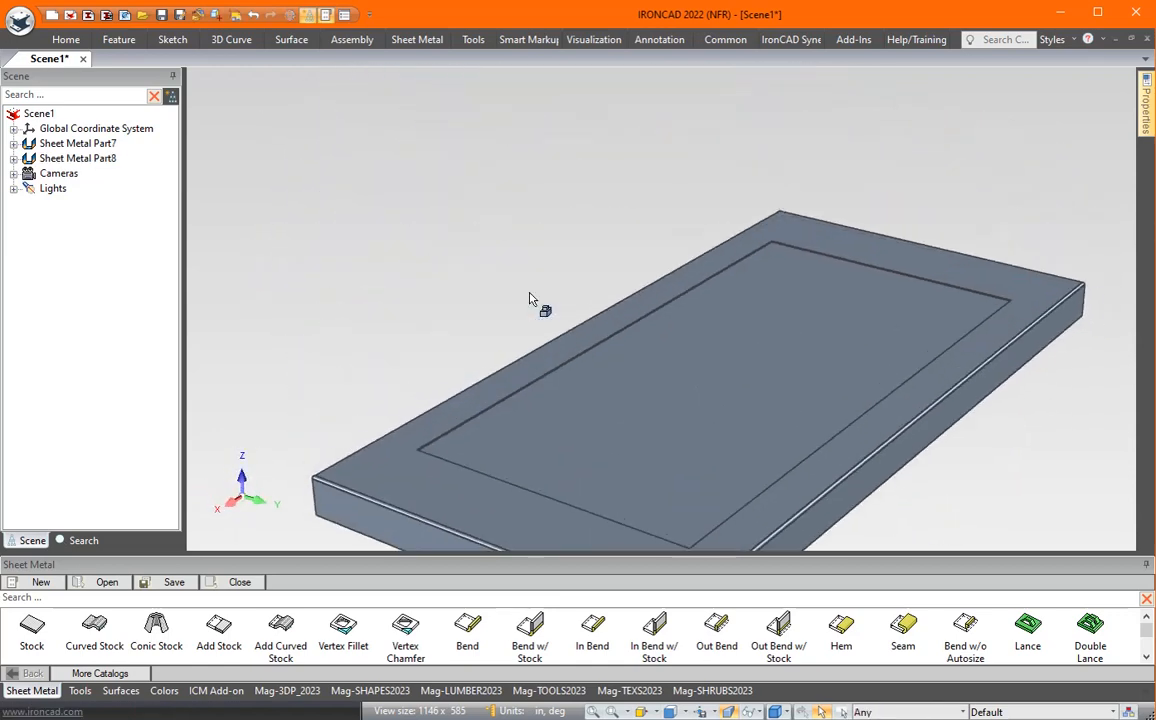
# Step: Stretch the tray's floor cutout symmetrically lengthwise and set its length to 32 in
pyautogui.moveTo(530, 299); pyautogui.dragTo(322, 309)
pyautogui.click(358, 280)
pyautogui.click(359, 278)
pyautogui.write('32')
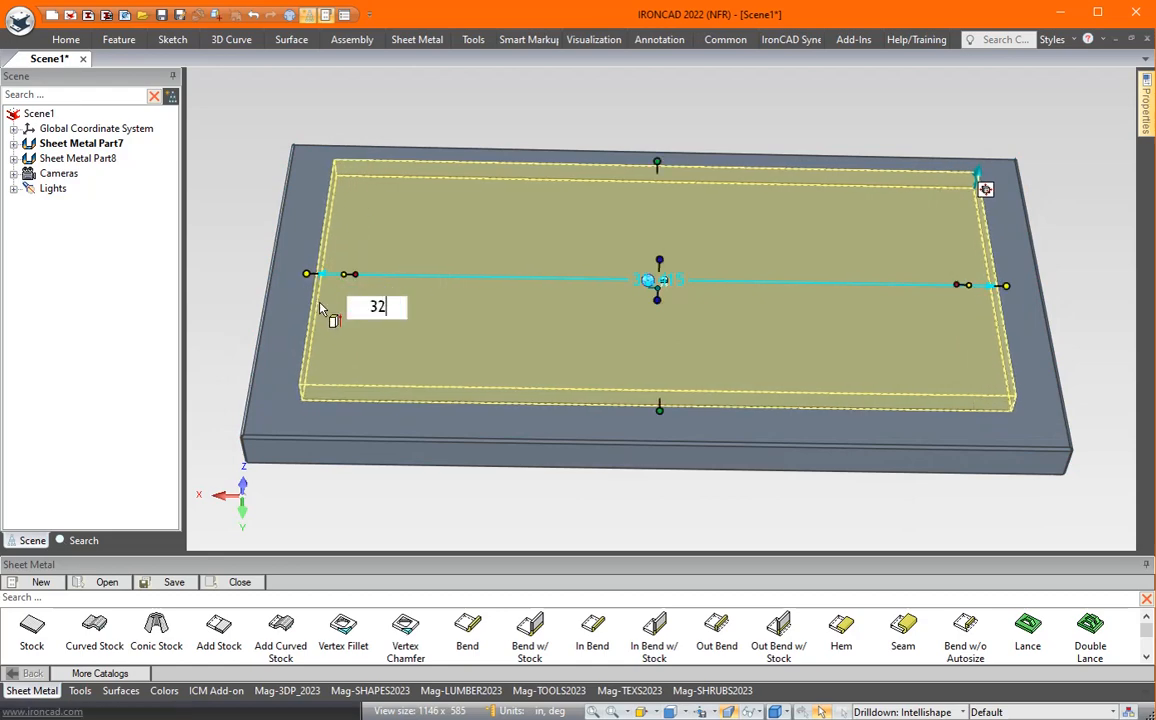
pyautogui.press('Tab')
pyautogui.press('Return')
# Step: Enlarge the catalog area and apply the XPAND004 expanded-metal texture from the Mag-TEXS2023 catalog to the inner sheet
pyautogui.moveTo(665, 205); pyautogui.dragTo(505, 680)
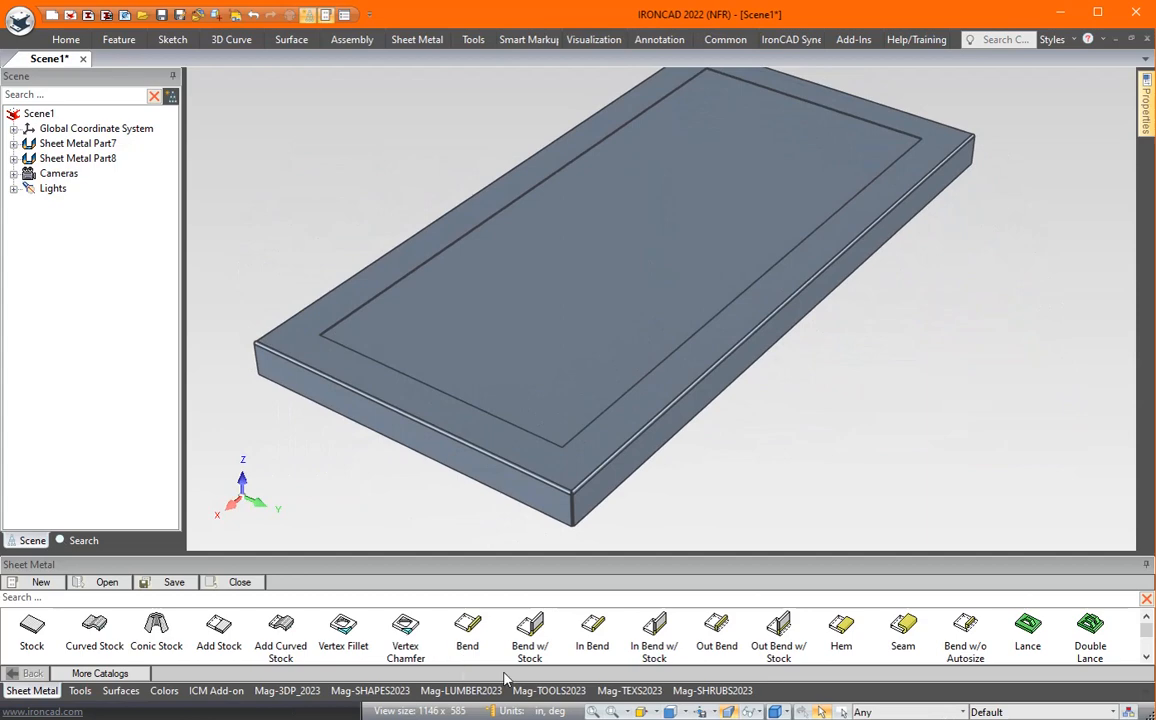
pyautogui.click(630, 691)
pyautogui.scroll(-5, 644, 600)
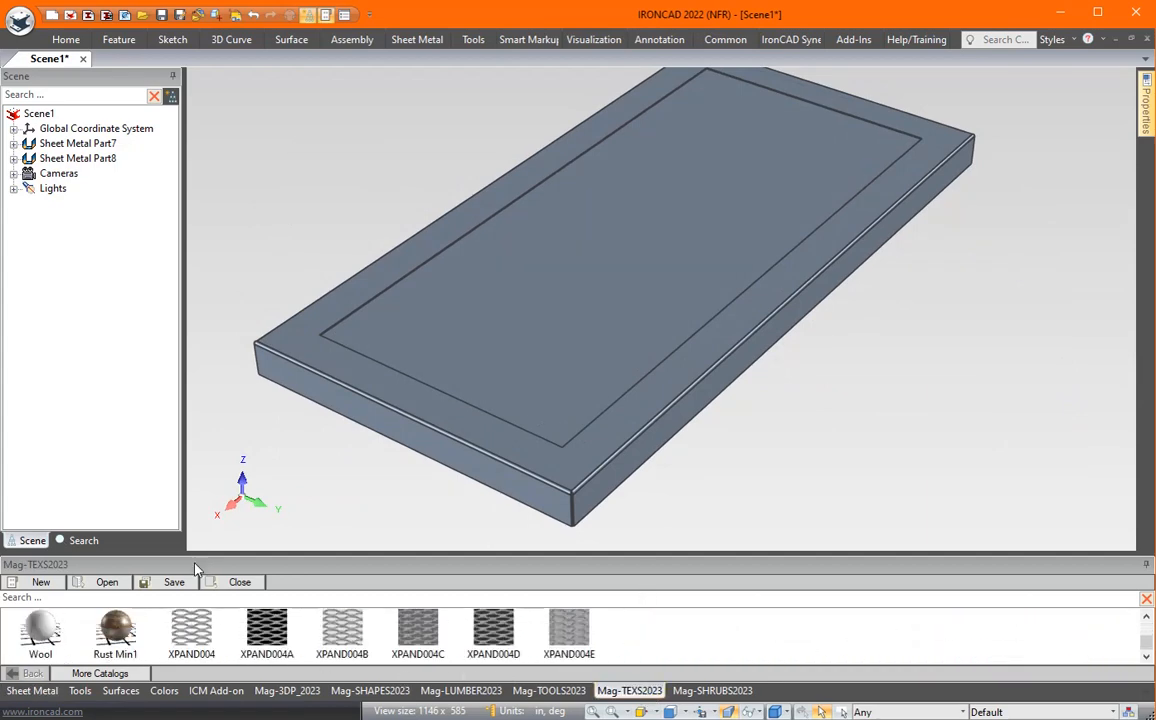
pyautogui.moveTo(782, 500); pyautogui.dragTo(742, 514, button='middle')
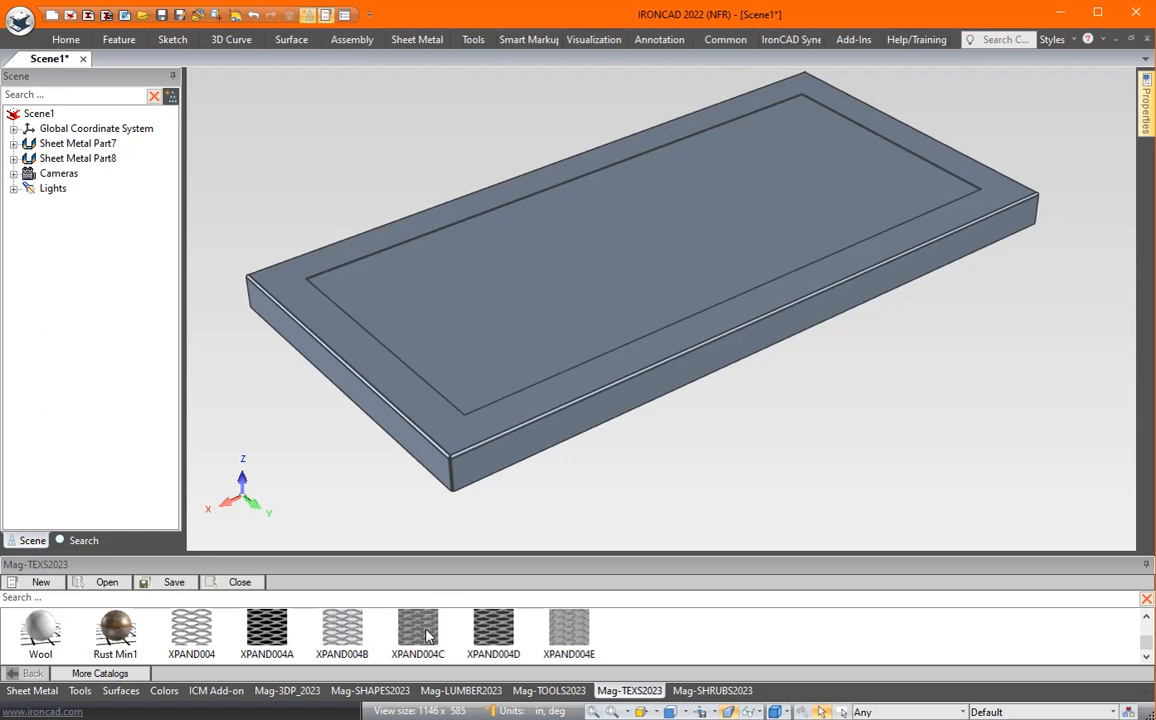
pyautogui.click(497, 632)
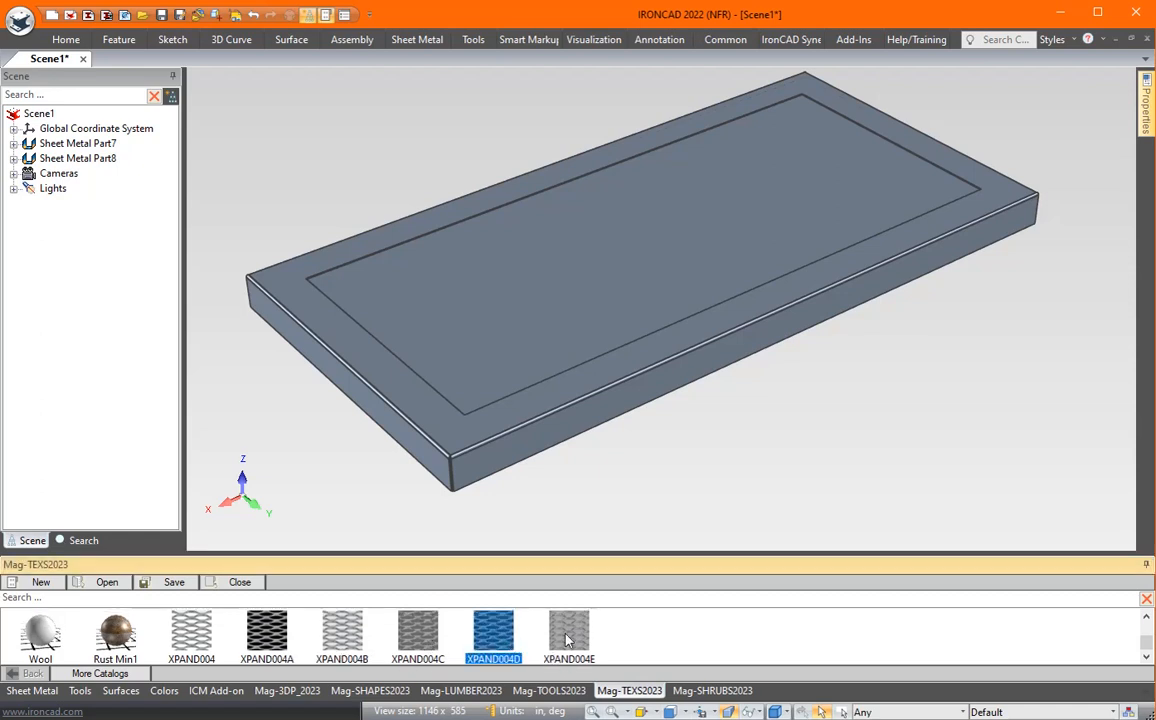
pyautogui.click(573, 639)
pyautogui.click(643, 645)
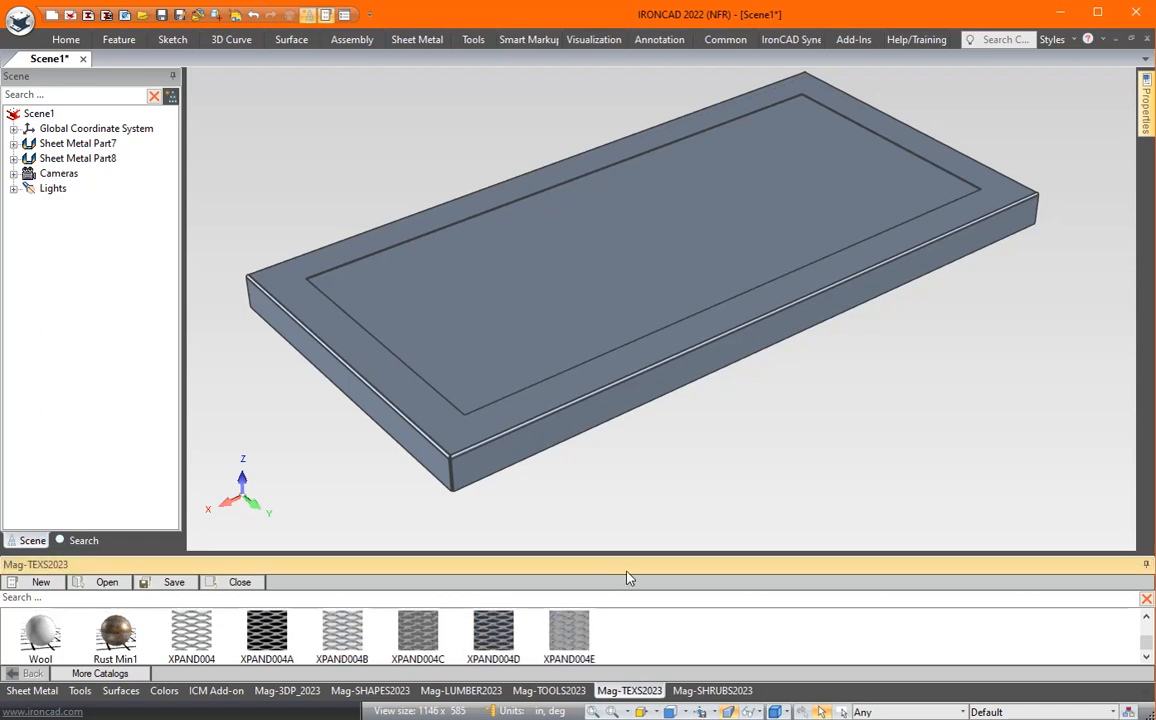
pyautogui.moveTo(629, 563)
pyautogui.mouseDown()
pyautogui.moveTo(550, 550)
pyautogui.moveTo(637, 545)
pyautogui.mouseUp()
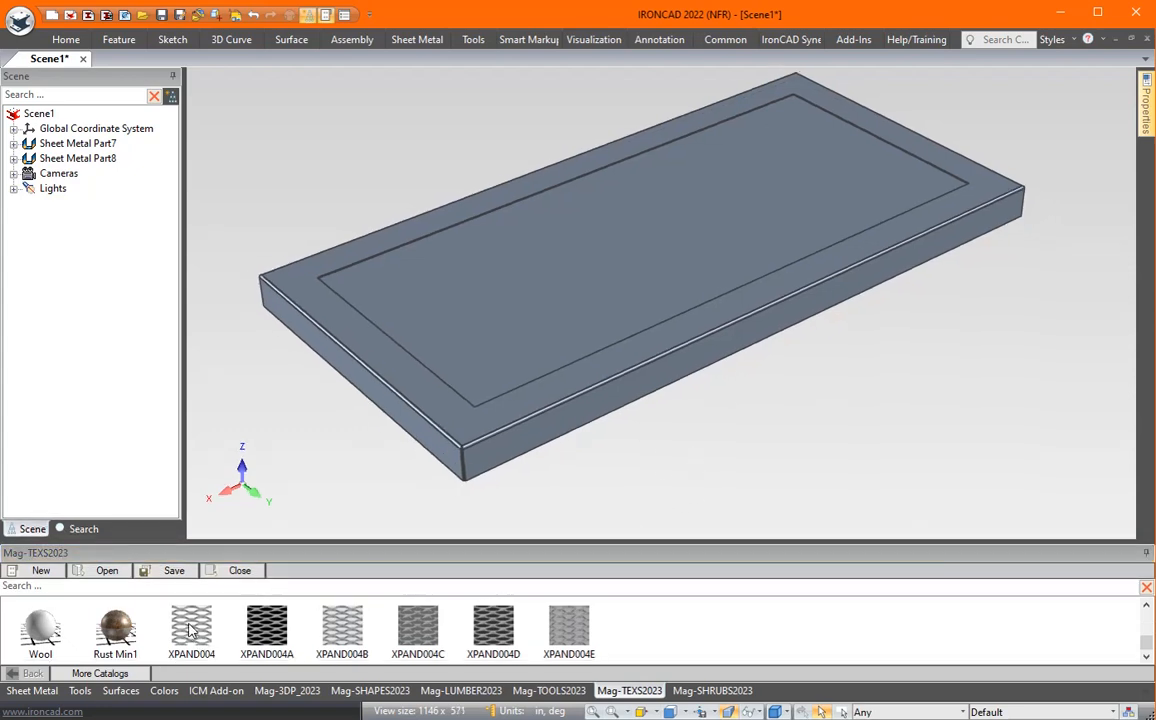
pyautogui.moveTo(193, 628); pyautogui.dragTo(537, 330)
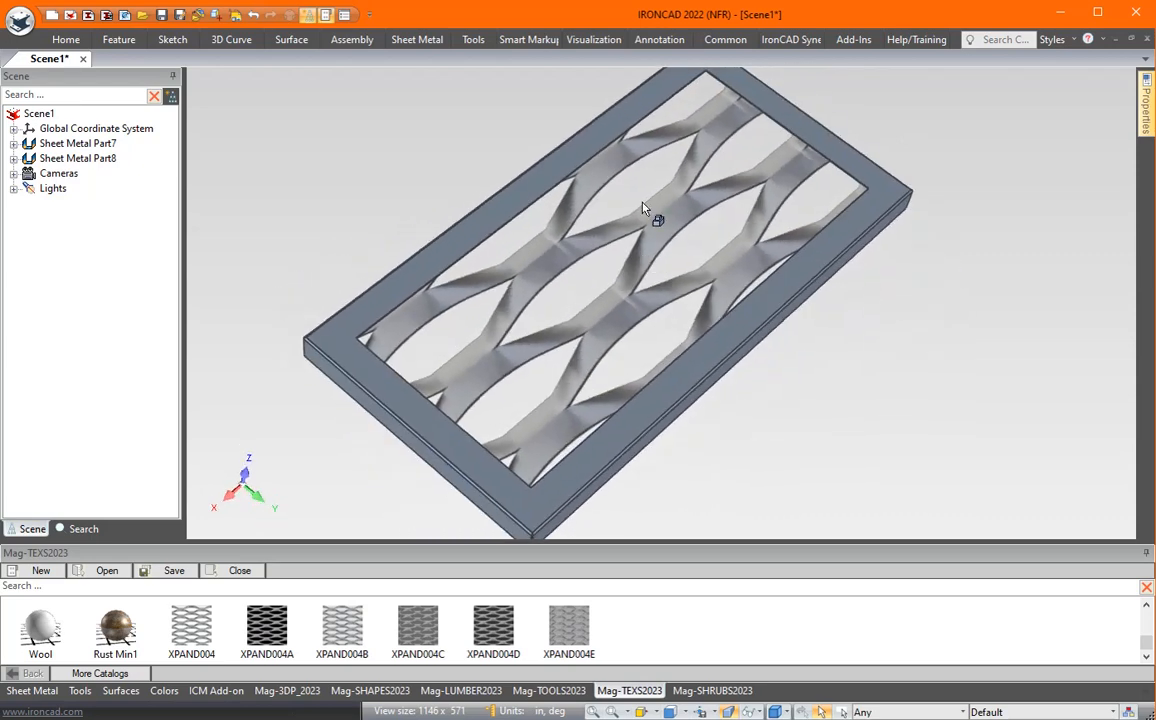
# Step: Reduce the projected image size of the inner sheet's expanded-metal texture, keeping its automatic projection and aspect ratio
pyautogui.click(645, 208)
pyautogui.rightClick(645, 208)
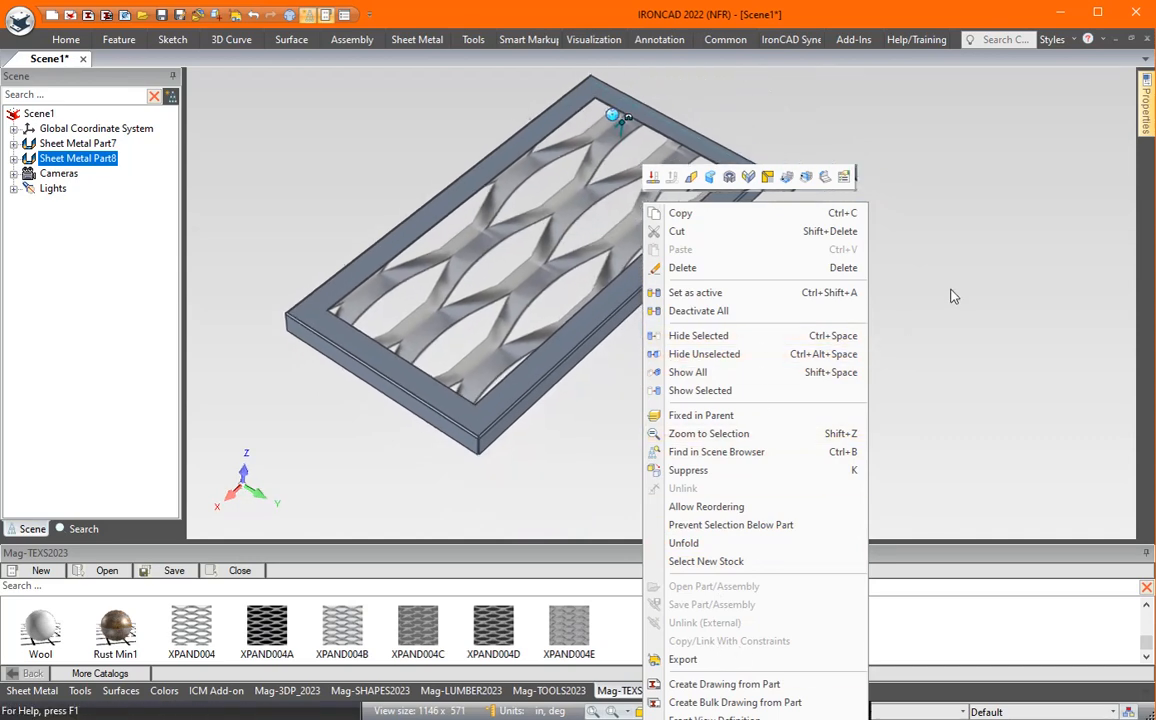
pyautogui.click(730, 718)
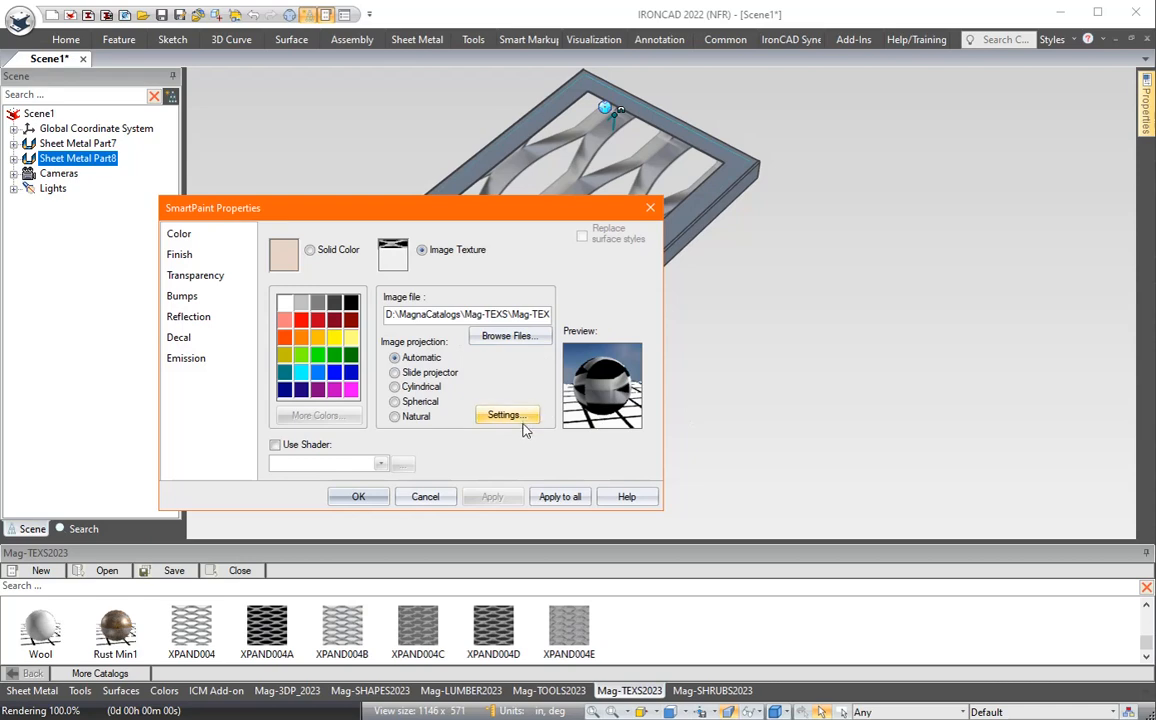
pyautogui.click(521, 419)
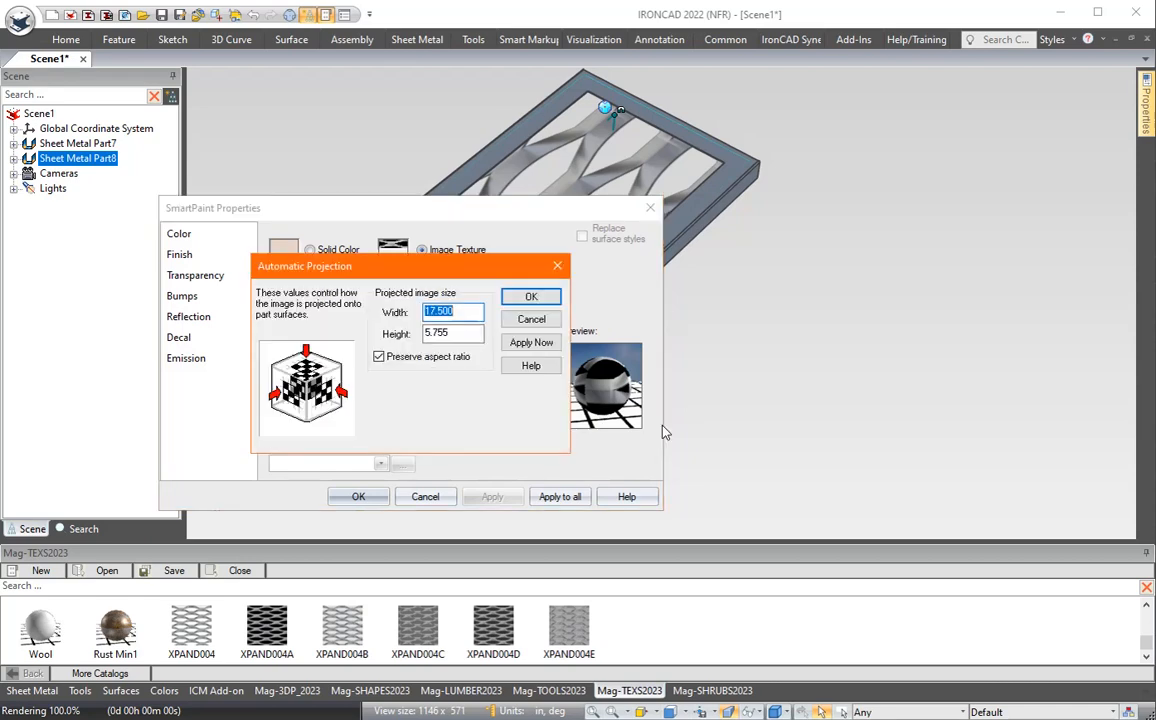
pyautogui.click(531, 297)
pyautogui.click(358, 497)
# Step: Set the projected image width of the inner sheet's expanded-metal texture to 3 in
pyautogui.moveTo(803, 395); pyautogui.dragTo(600, 268, button='middle')
pyautogui.rightClick(600, 268)
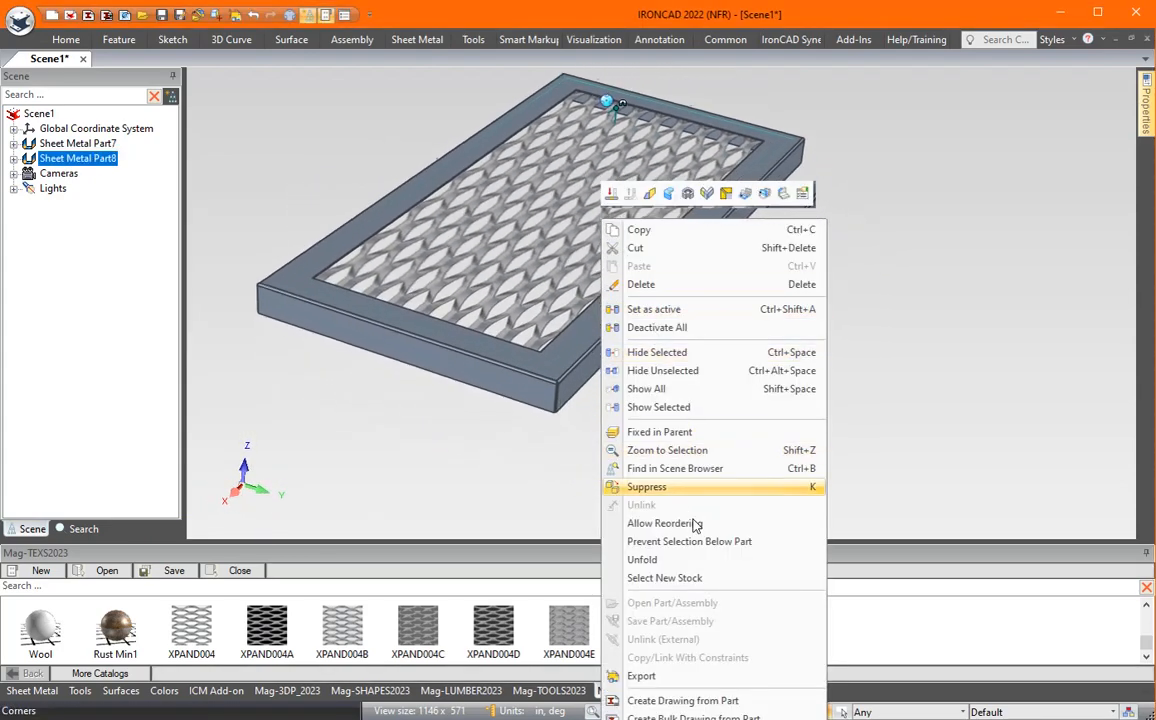
pyautogui.click(670, 717)
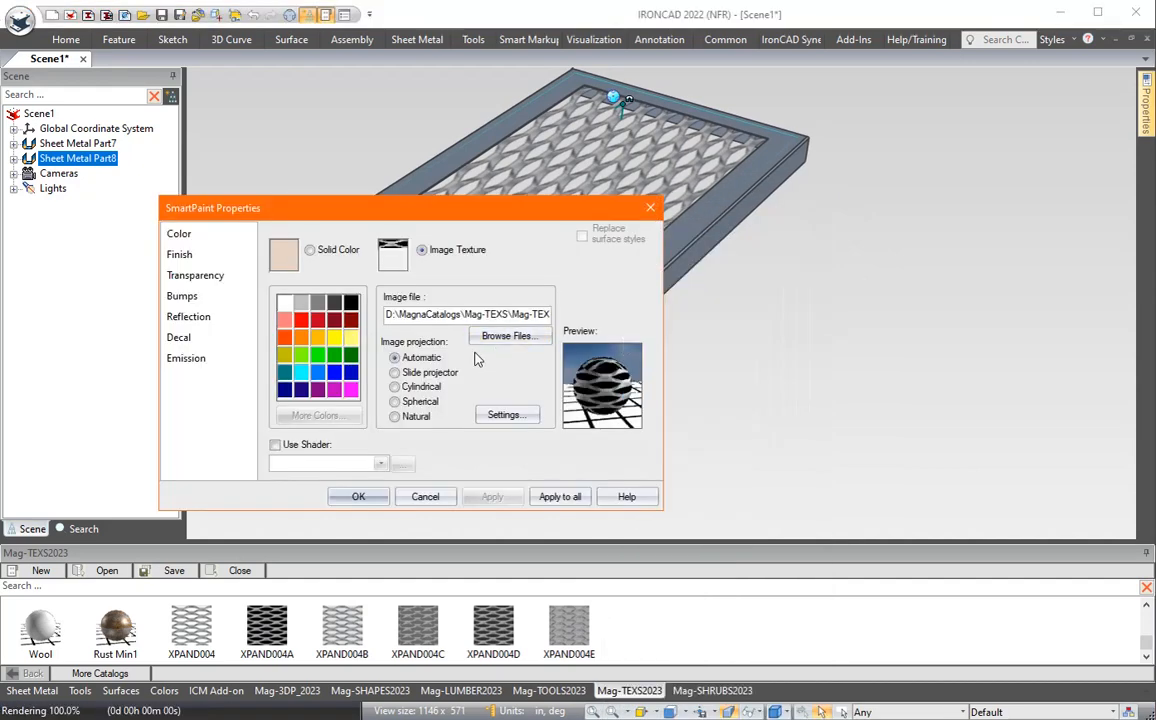
pyautogui.click(506, 415)
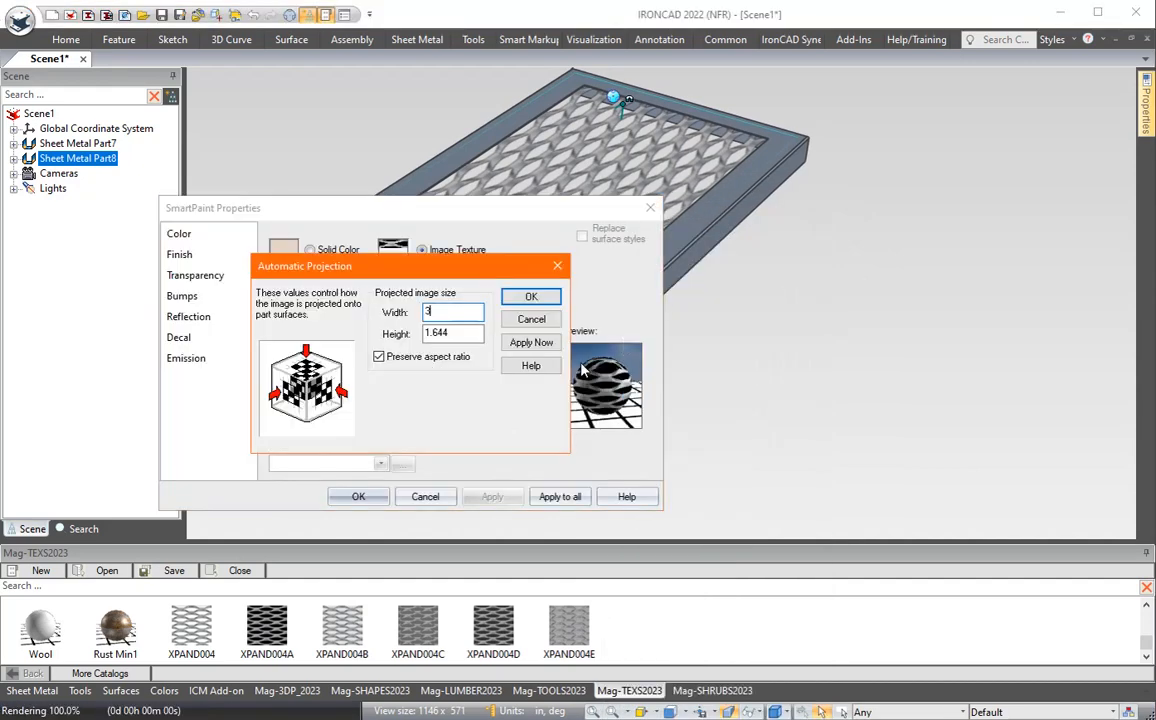
pyautogui.click(535, 296)
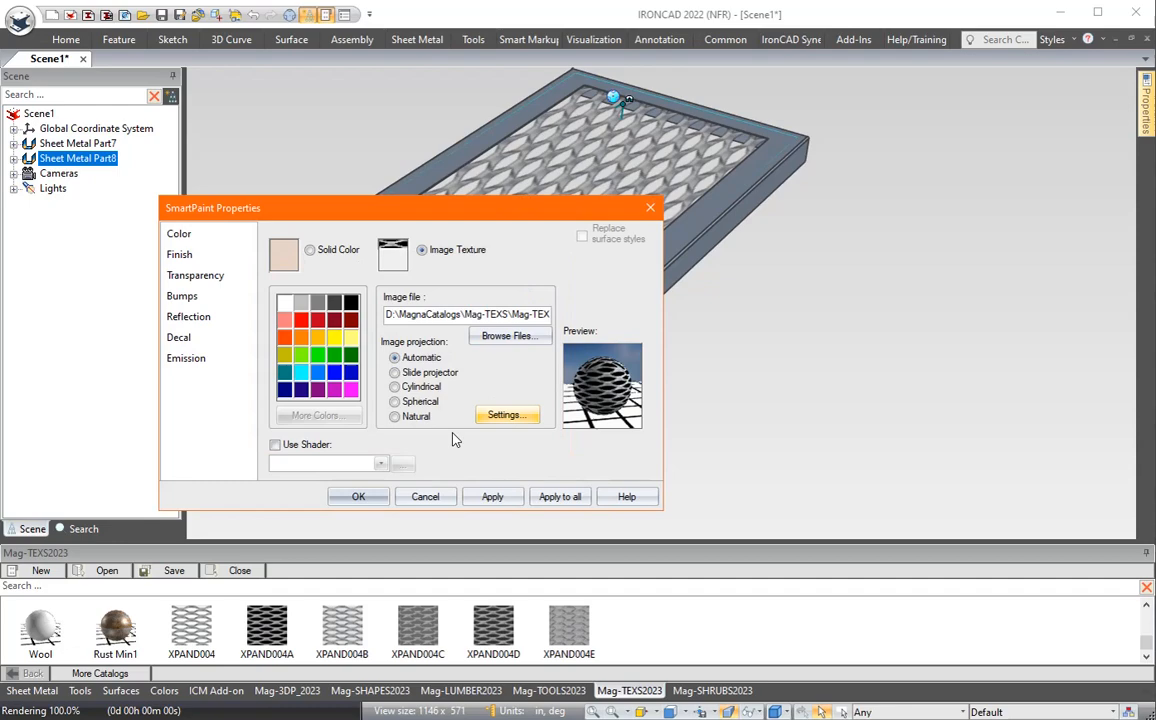
pyautogui.click(363, 494)
pyautogui.click(756, 452)
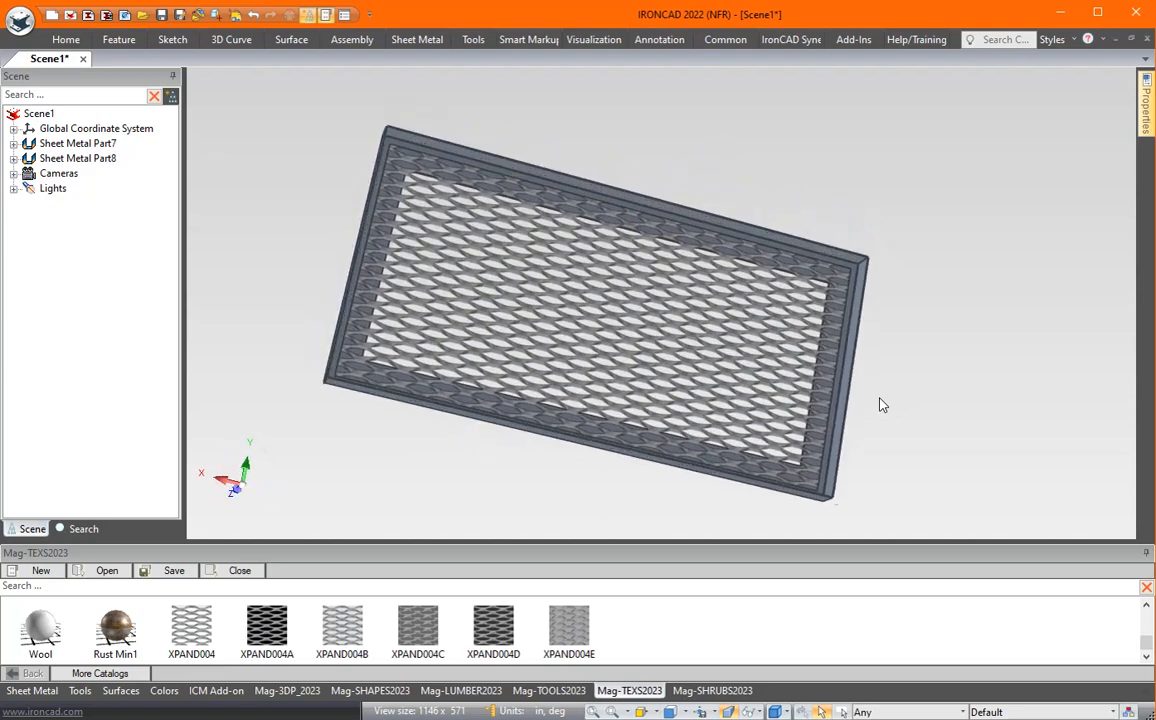
# Step: Place a new sheet metal stock part at the centre of the inner sheet, using CRS - 16GA
pyautogui.click(50, 690)
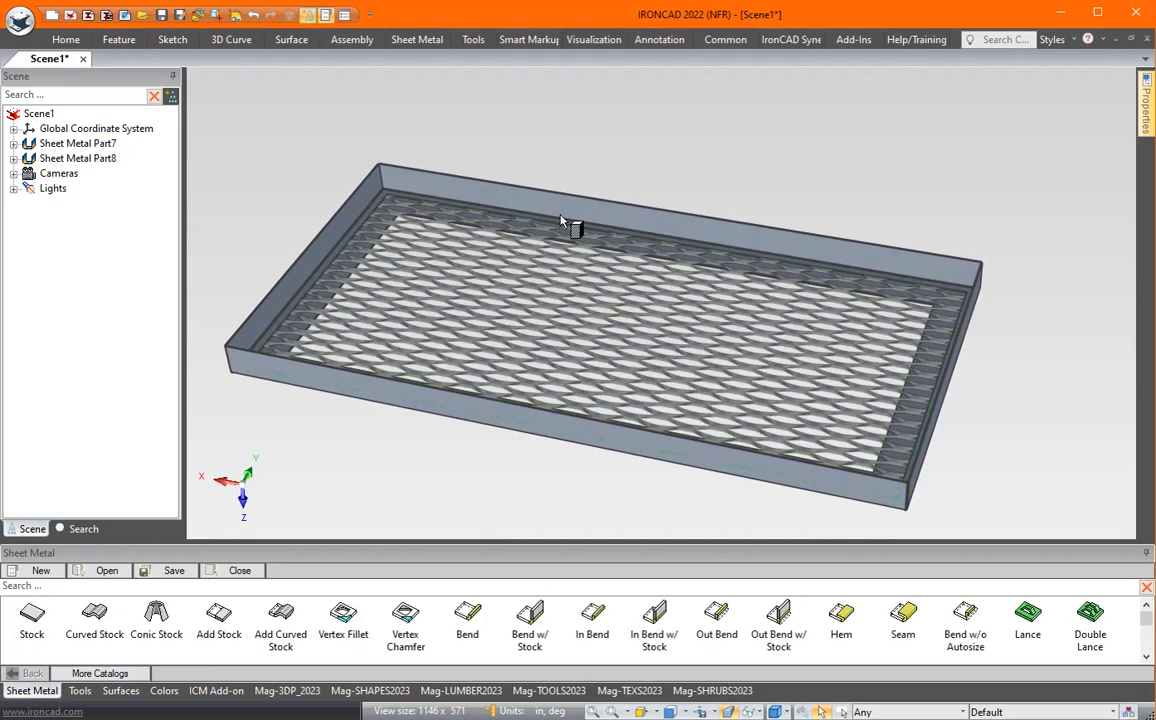
pyautogui.moveTo(562, 224); pyautogui.dragTo(612, 330)
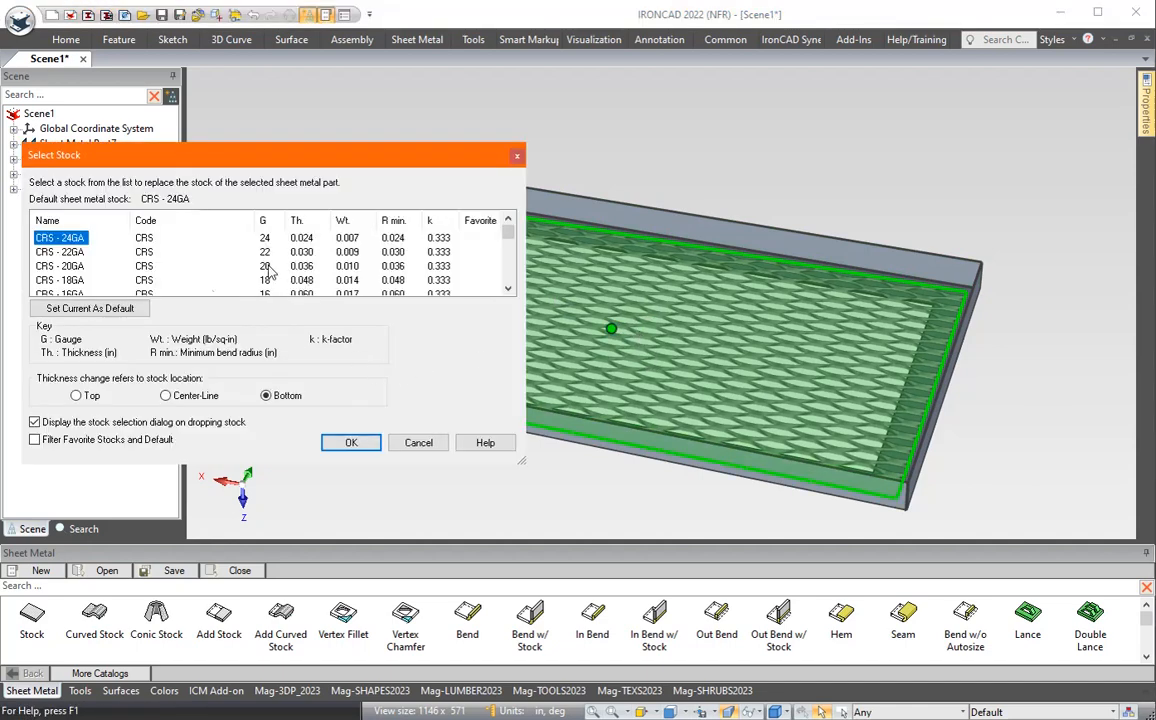
pyautogui.scroll(-1, 206, 236)
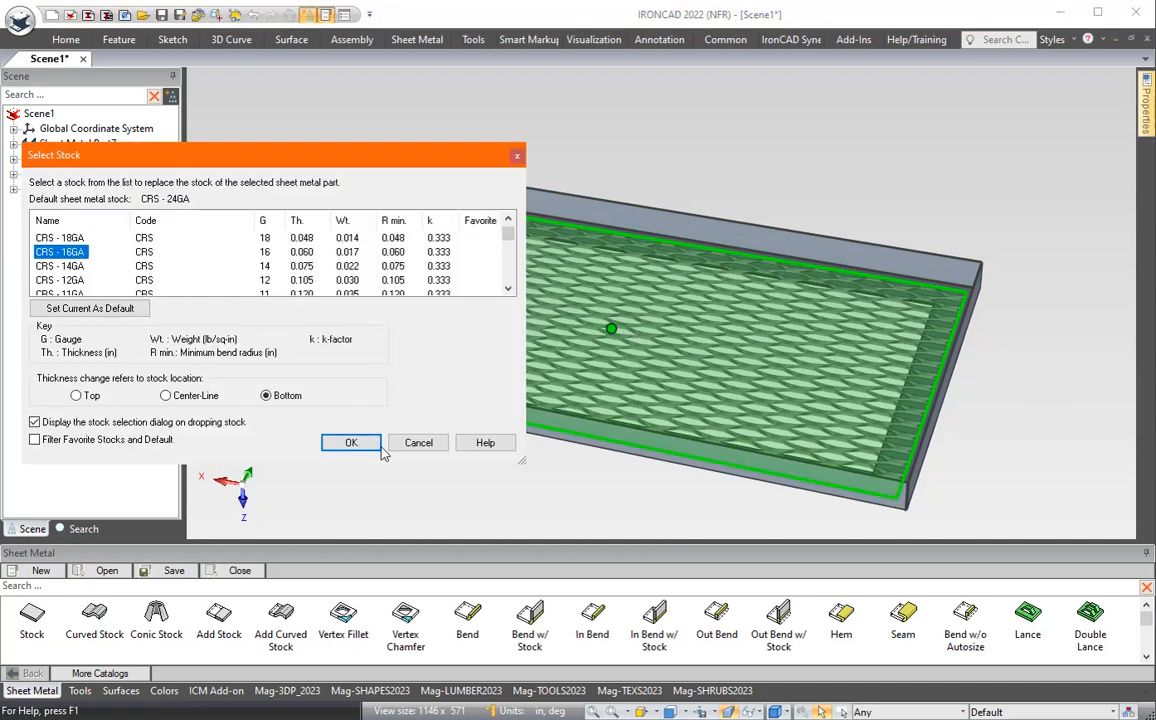
pyautogui.click(350, 442)
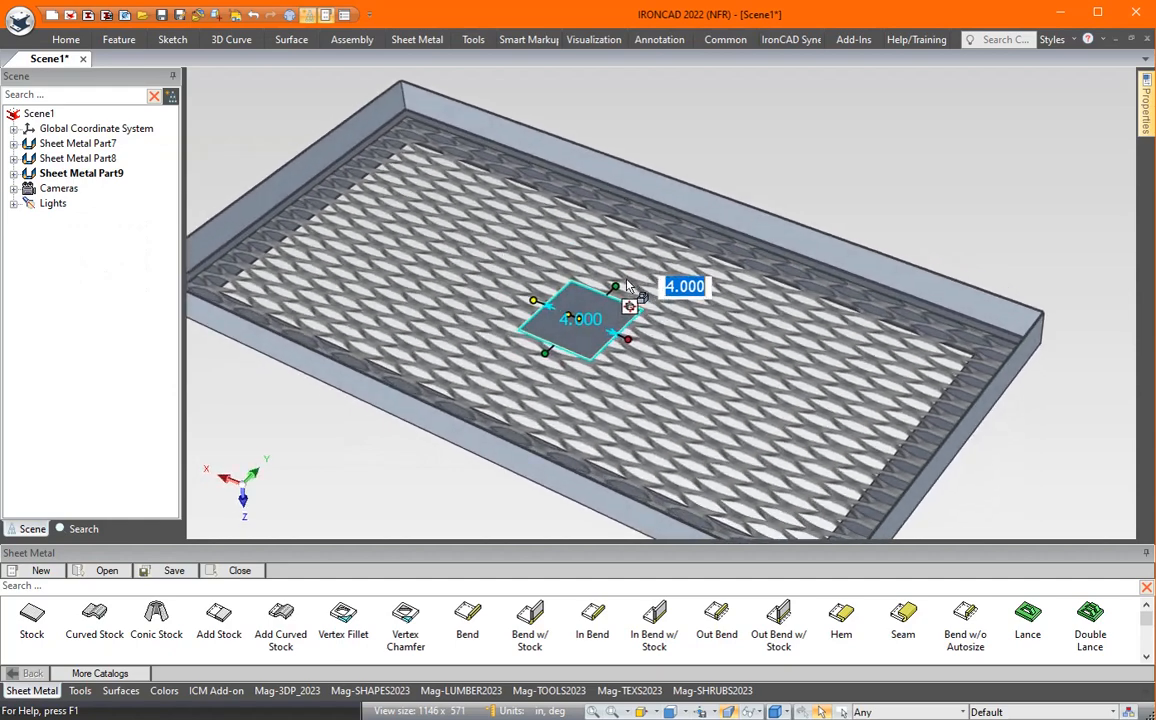
# Step: Stretch the new stock across the tray from one long side wall to the other, about 18.12 in
pyautogui.moveTo(622, 285); pyautogui.dragTo(720, 206)
pyautogui.moveTo(612, 314); pyautogui.dragTo(582, 276, button='middle')
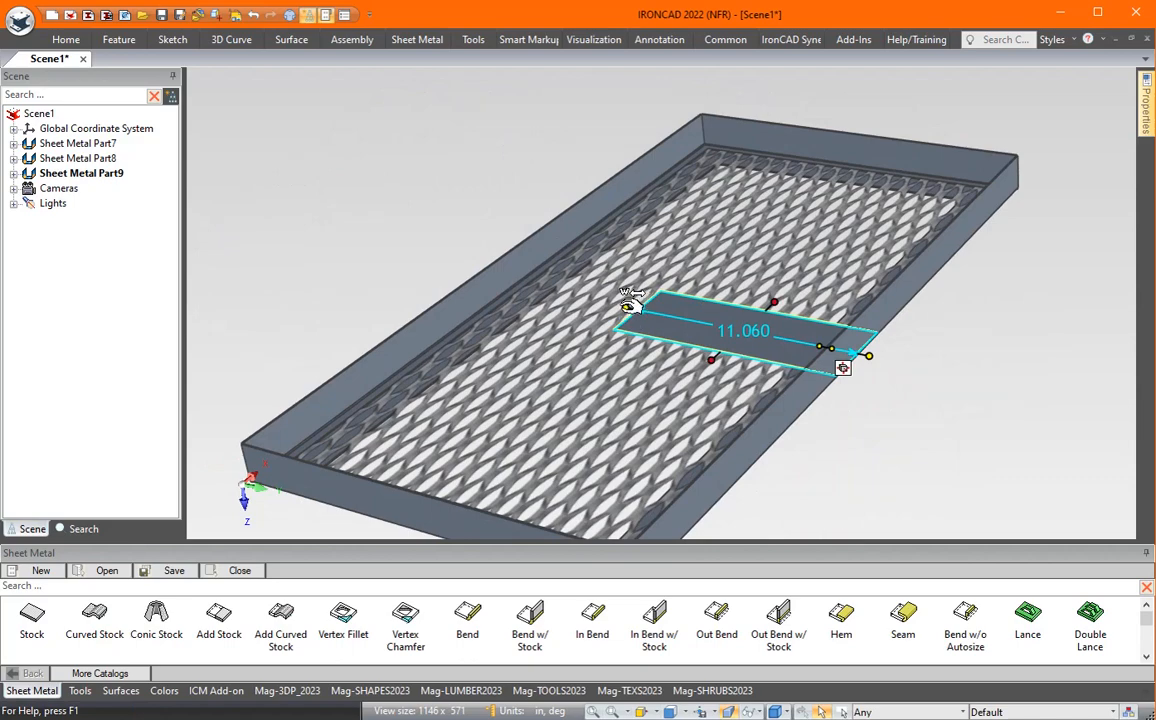
pyautogui.moveTo(628, 303); pyautogui.dragTo(506, 270)
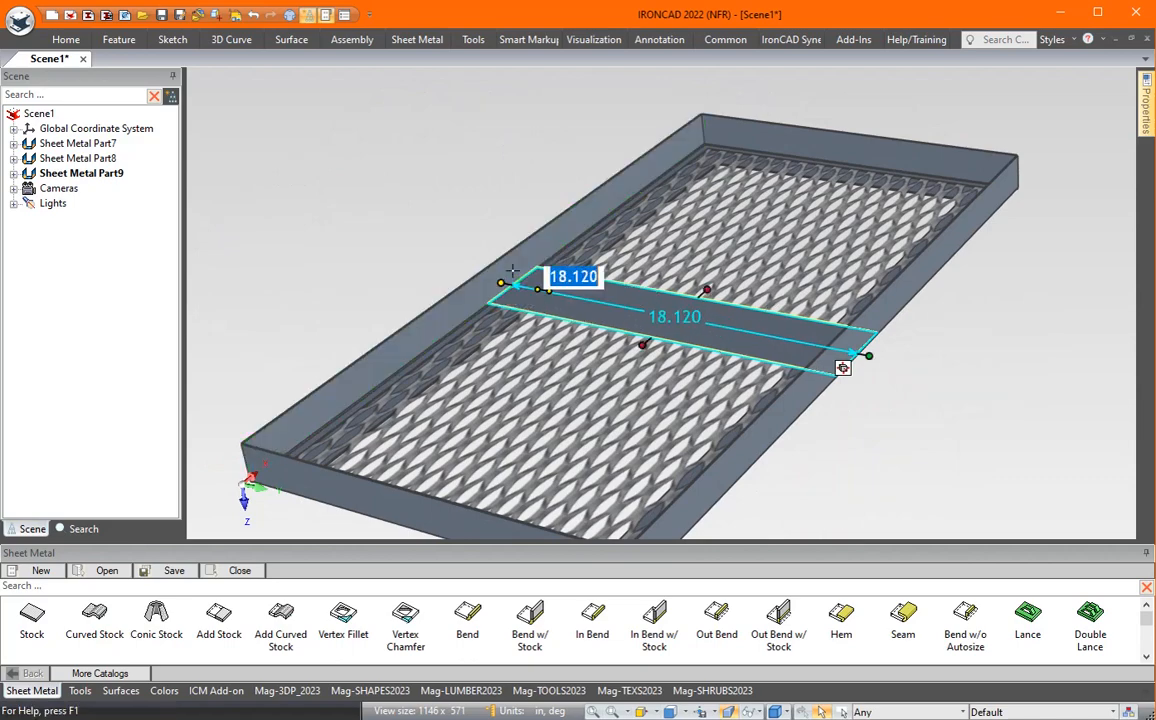
# Step: Narrow the cross strip symmetrically along the tray and set that dimension to 2 in
pyautogui.moveTo(506, 270); pyautogui.dragTo(818, 323, button='middle')
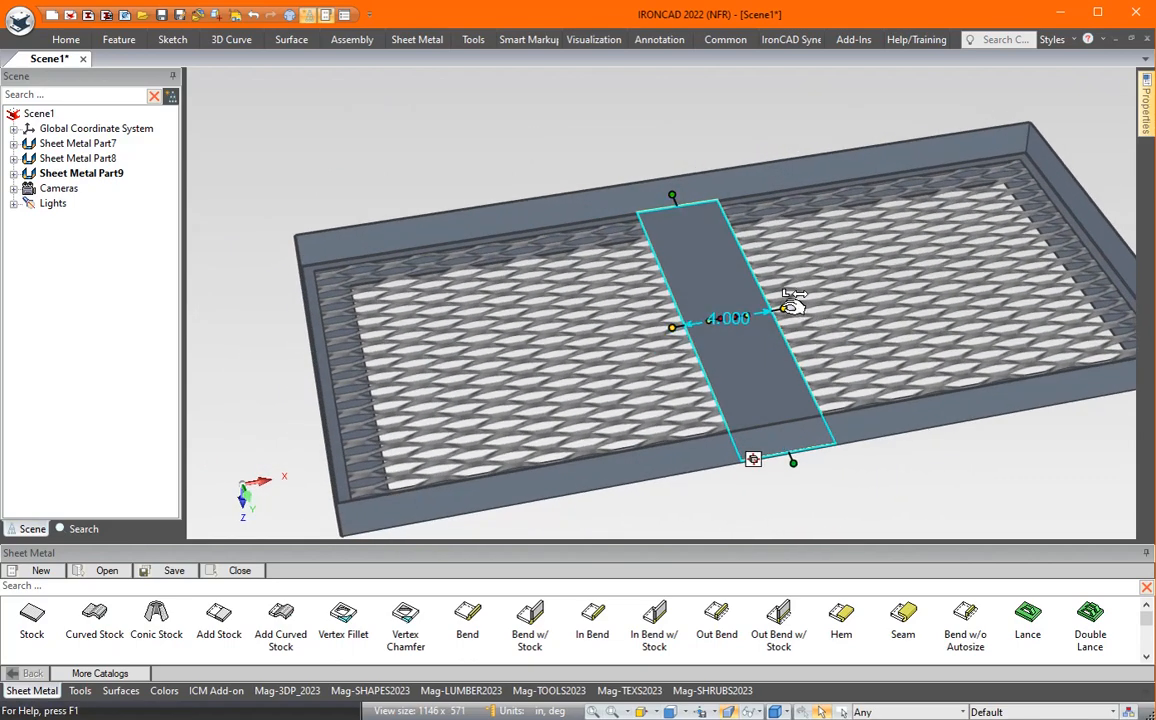
pyautogui.moveTo(790, 306); pyautogui.dragTo(768, 315)
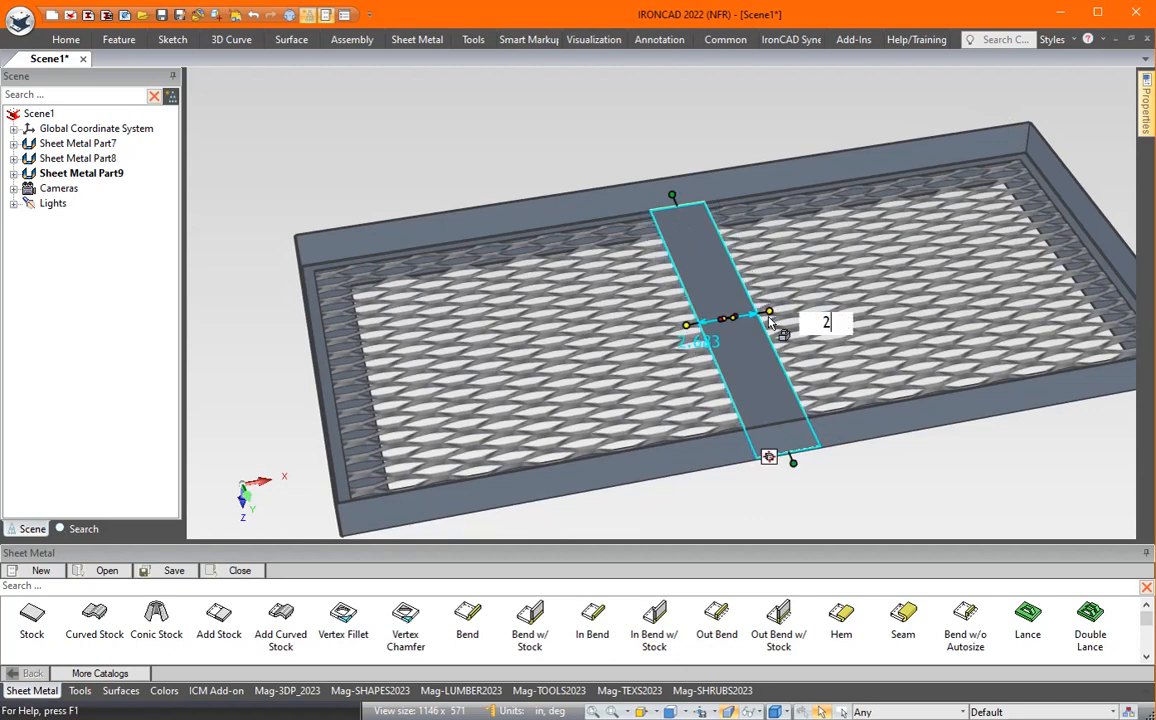
pyautogui.press('Tab')
pyautogui.moveTo(771, 318); pyautogui.dragTo(705, 262, button='middle')
pyautogui.click(812, 142)
# Step: Add upward bends along both long edges of the cross strip to form a channel
pyautogui.moveTo(800, 160); pyautogui.dragTo(640, 440, button='middle')
pyautogui.scroll(1, 628, 477)
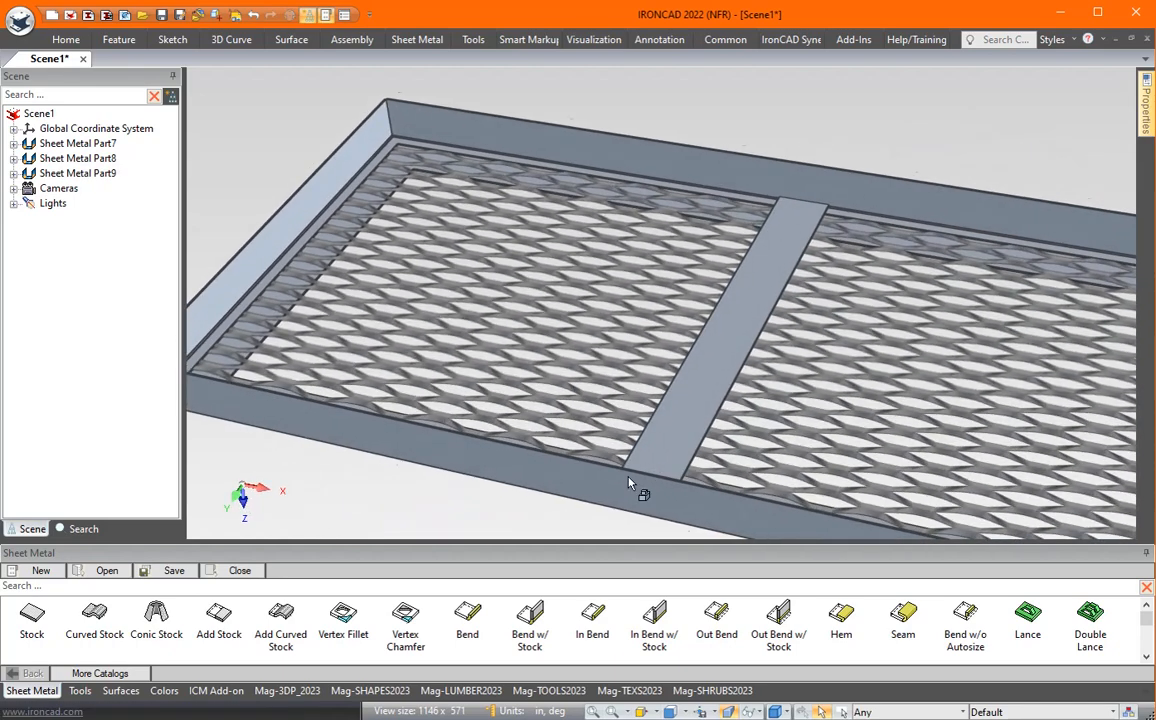
pyautogui.scroll(2, 628, 484)
pyautogui.moveTo(487, 618); pyautogui.dragTo(588, 528)
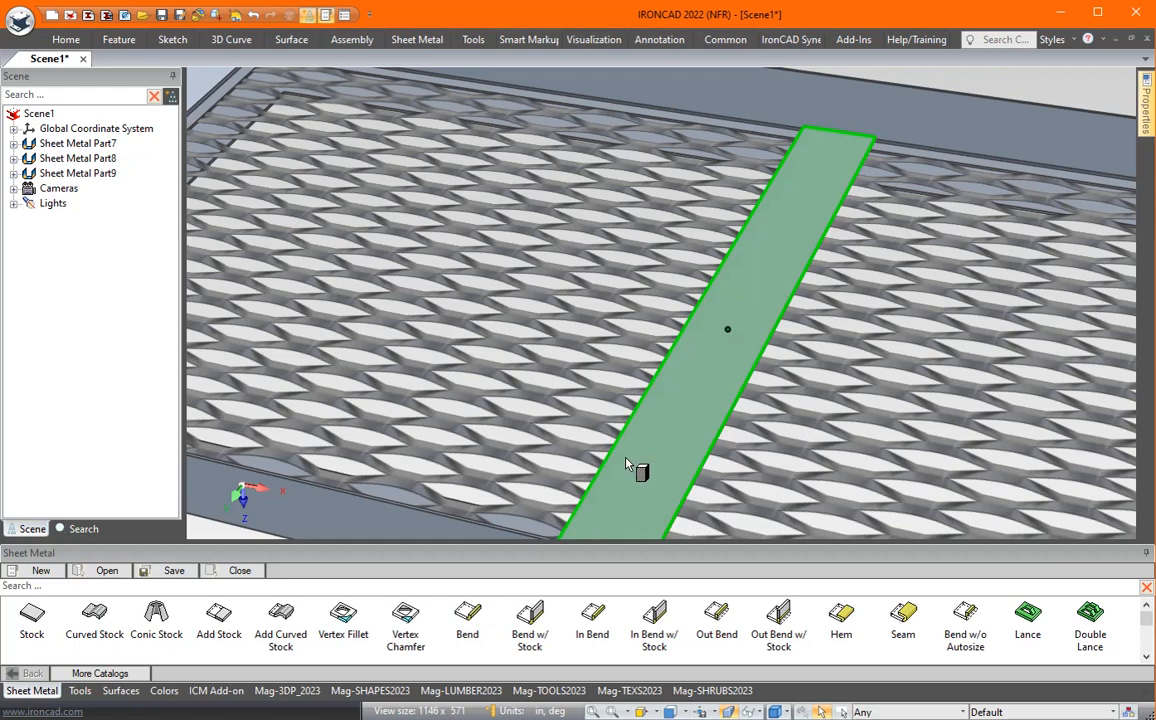
pyautogui.moveTo(626, 463); pyautogui.dragTo(630, 460)
pyautogui.moveTo(590, 498); pyautogui.dragTo(693, 335, button='middle')
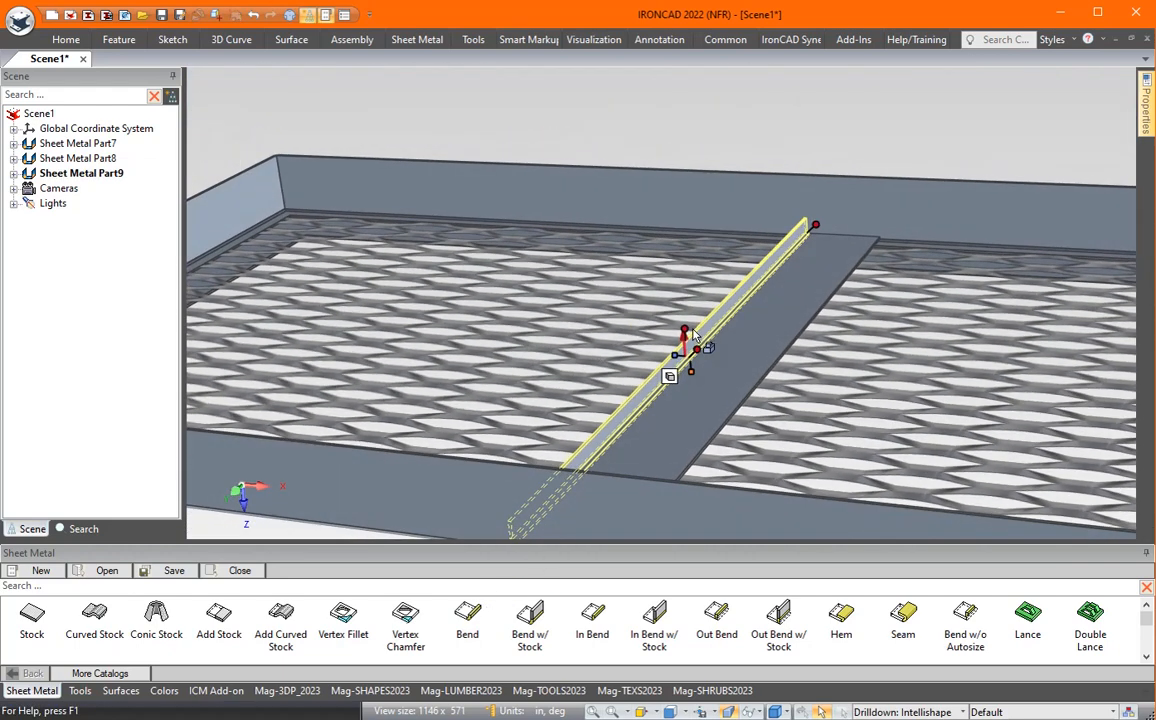
pyautogui.click(762, 367)
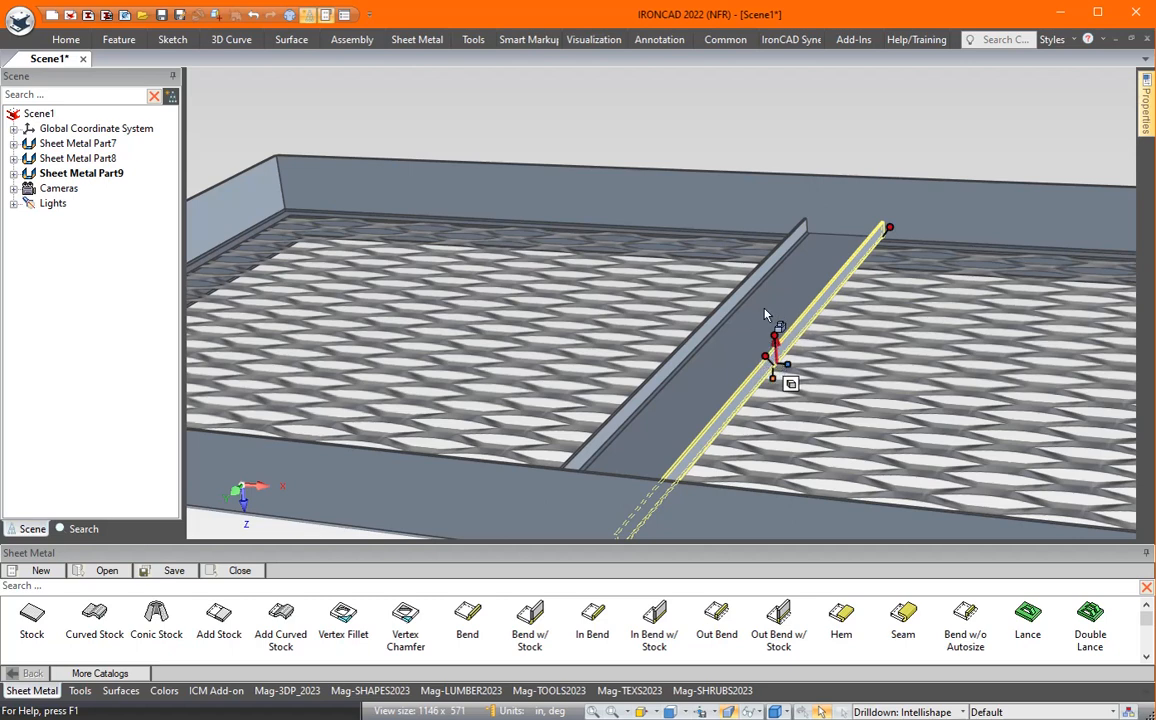
# Step: Select both channel bends and raise their flanges together to the upper edge of the tray's wall
pyautogui.click(688, 328)
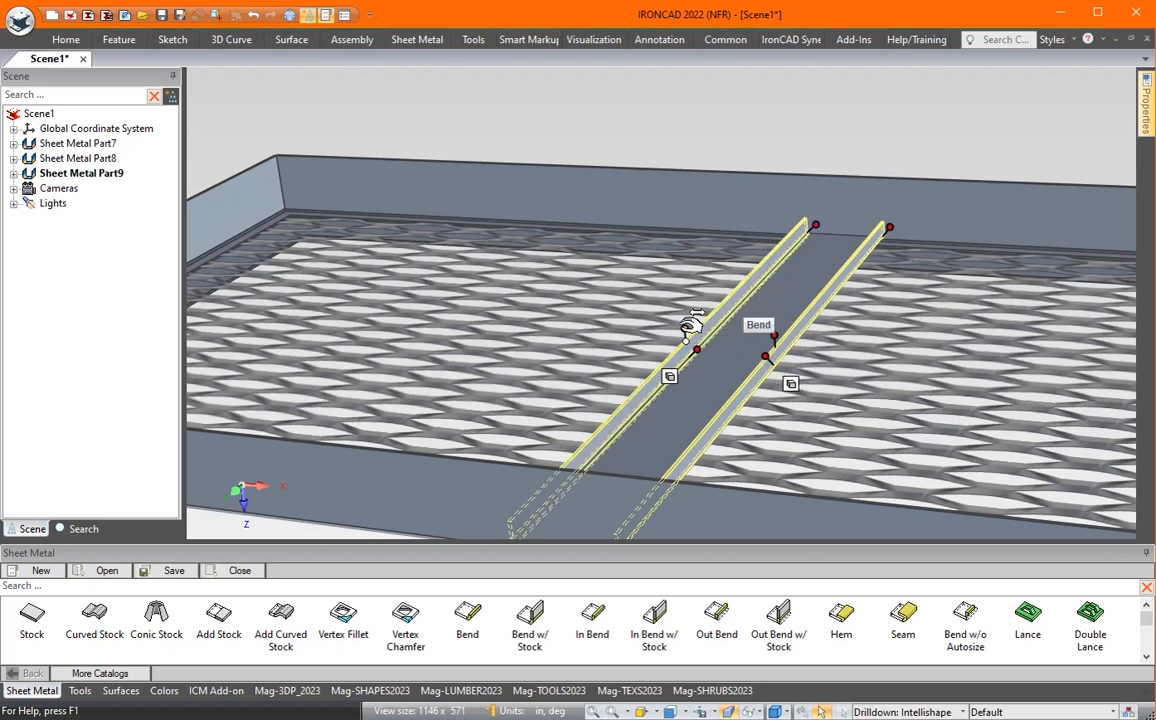
pyautogui.moveTo(685, 329); pyautogui.dragTo(806, 171)
pyautogui.click(826, 153)
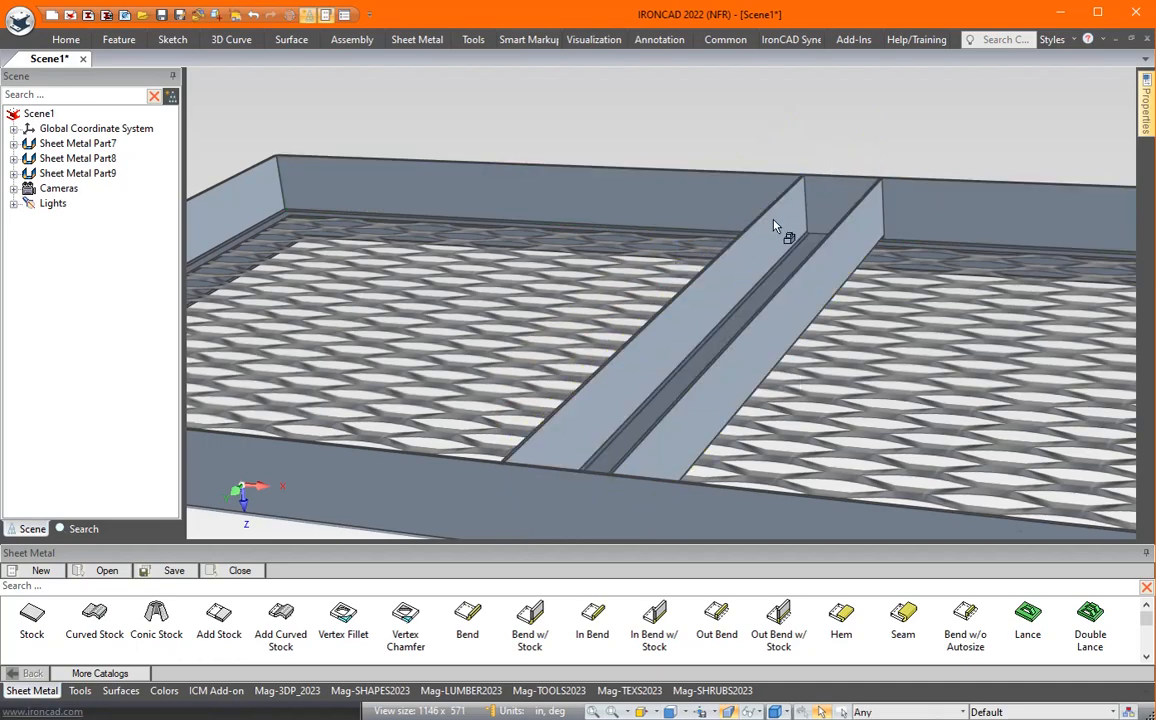
# Step: Extend the channel's base stock out past one long tray wall to a width of about 26.87 in
pyautogui.moveTo(773, 220); pyautogui.dragTo(758, 324, button='middle')
pyautogui.scroll(-4, 755, 242)
pyautogui.click(770, 245)
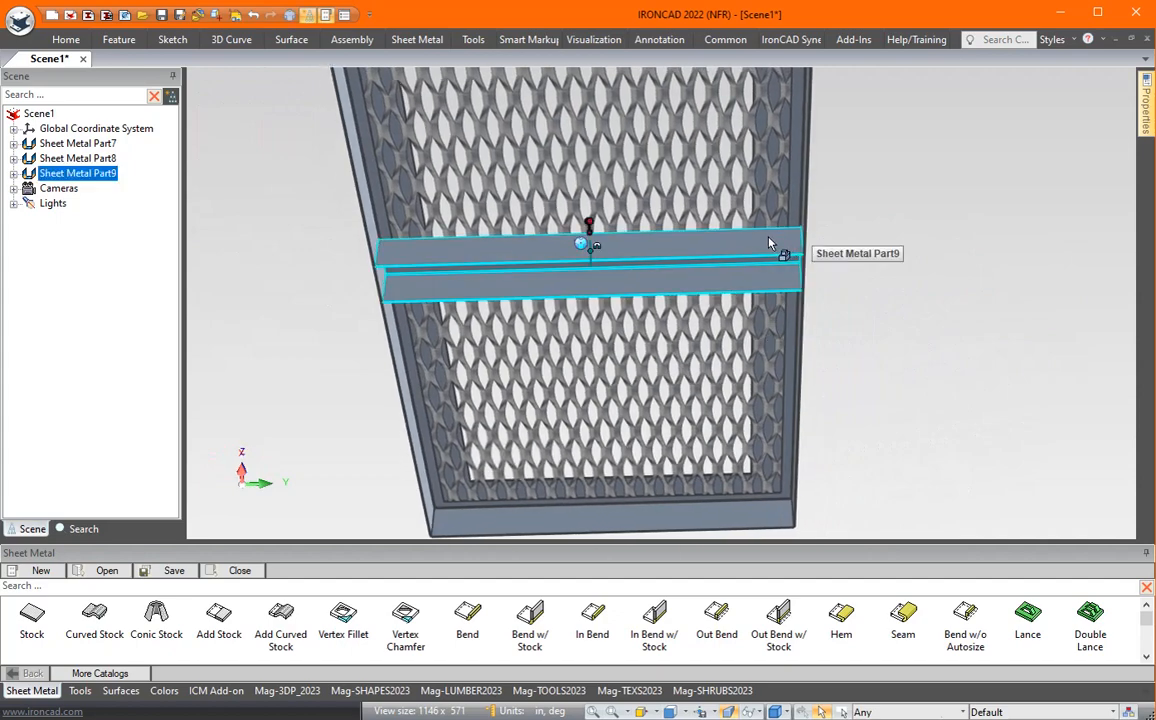
pyautogui.click(768, 245)
pyautogui.moveTo(766, 246); pyautogui.dragTo(728, 263, button='middle')
pyautogui.click(728, 263)
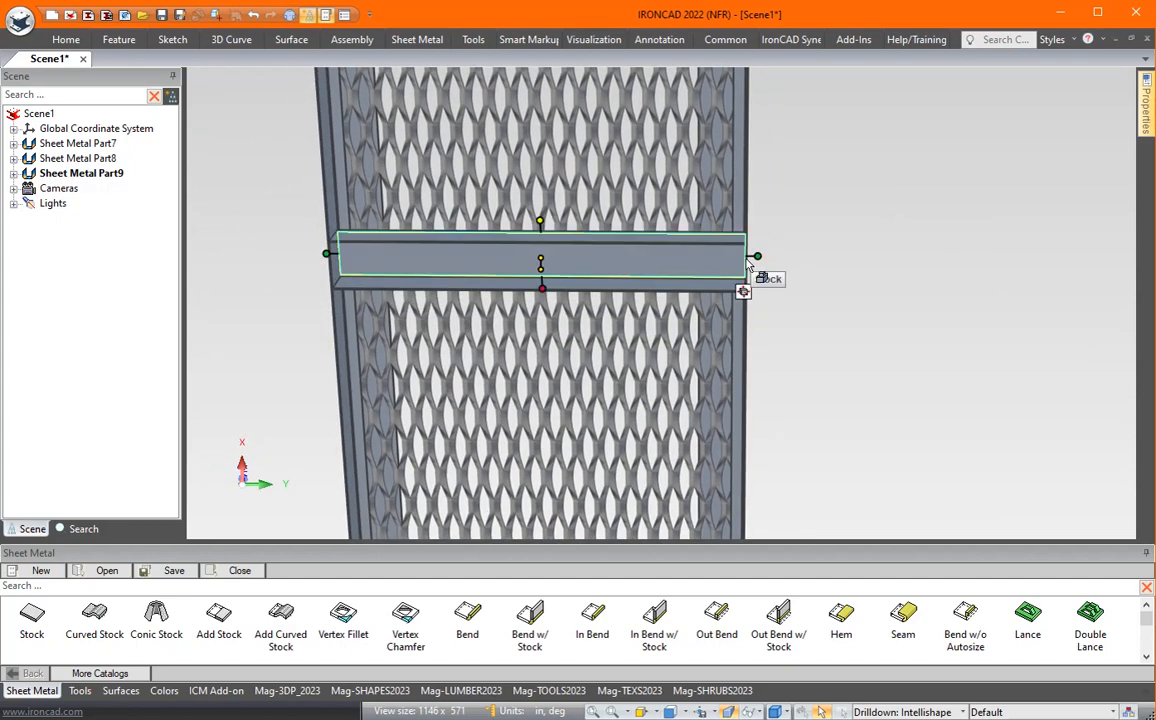
pyautogui.moveTo(763, 253); pyautogui.dragTo(955, 284)
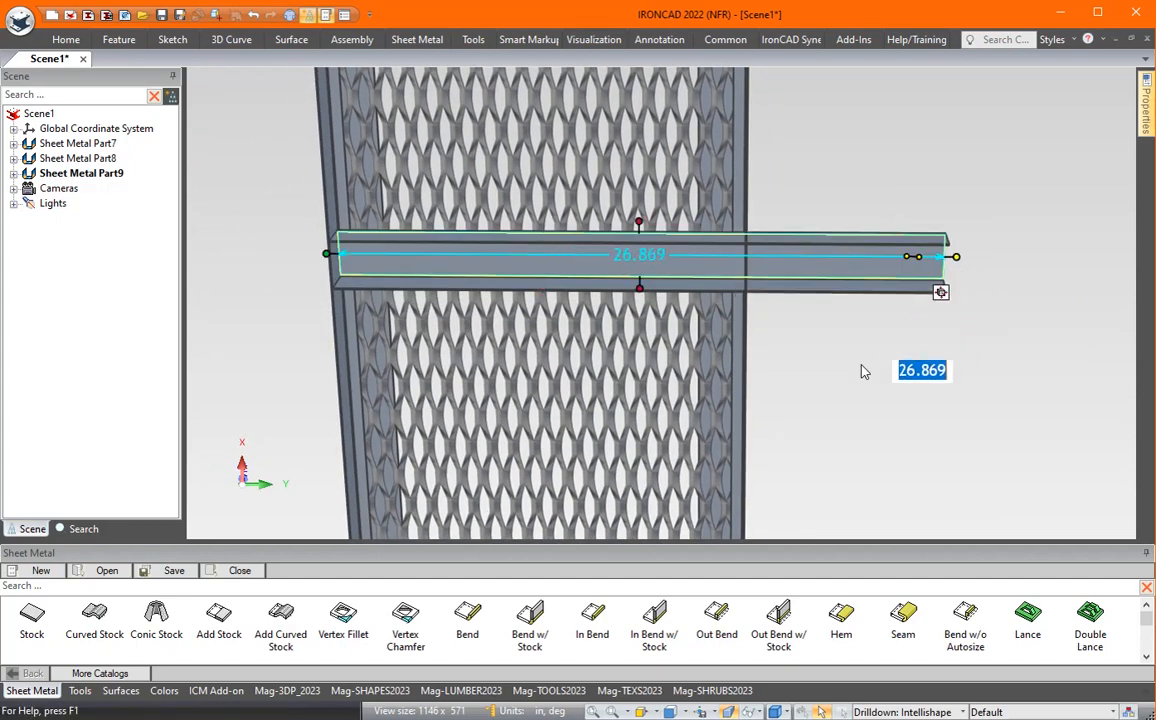
# Step: Add a Cut Extrude shape to the tray wall where the channel passes through and size it to the channel's outer sides
pyautogui.moveTo(867, 374); pyautogui.dragTo(683, 567, button='middle')
pyautogui.click(369, 690)
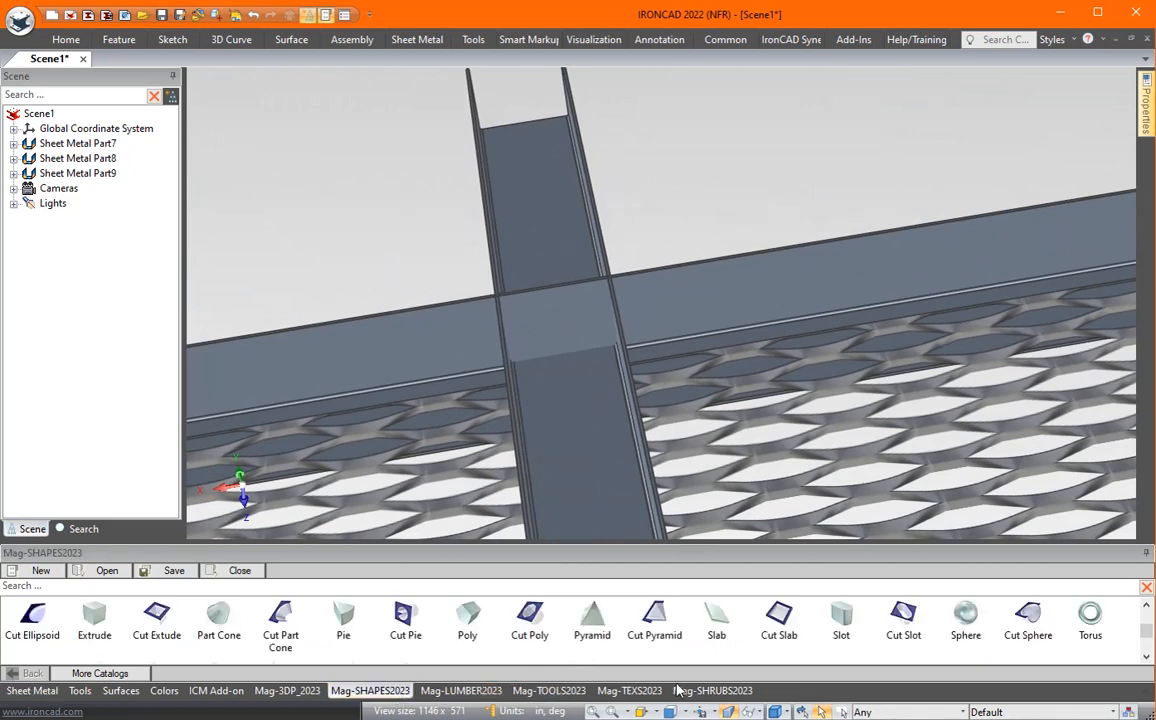
pyautogui.moveTo(157, 620); pyautogui.dragTo(617, 285)
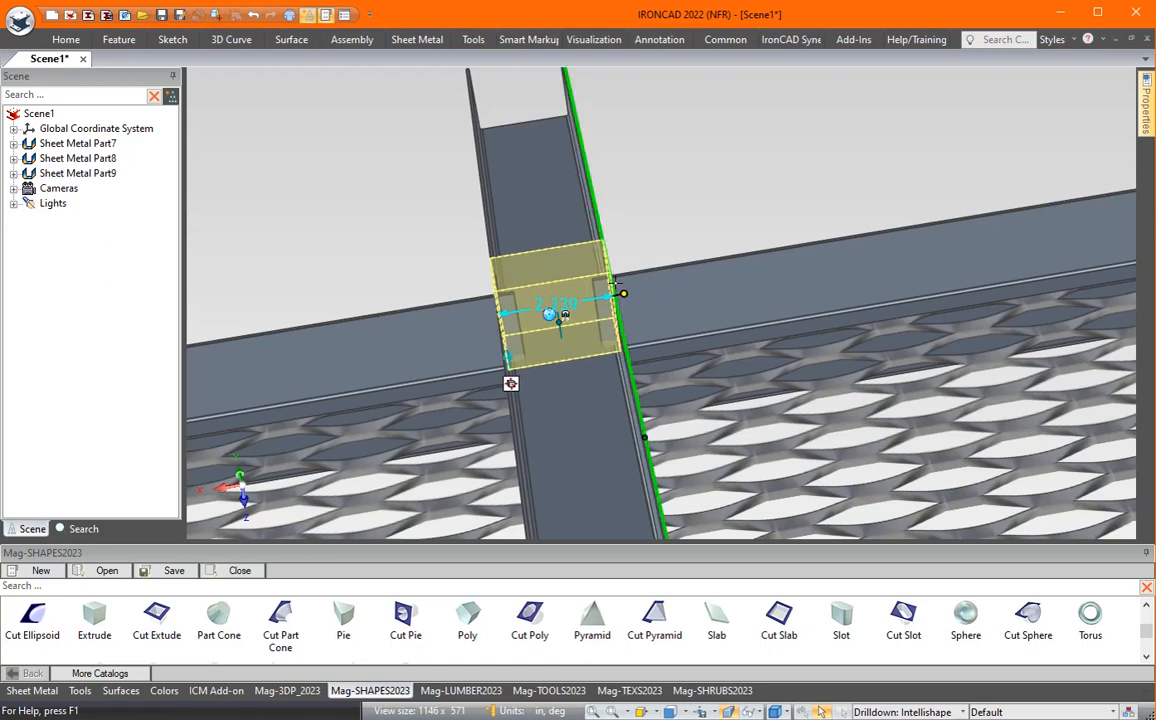
pyautogui.click(704, 235)
# Step: Adjust the height of the tray wall's cut block to match the edge of the channel flange
pyautogui.moveTo(704, 235); pyautogui.dragTo(500, 280, button='middle')
pyautogui.click(520, 285)
pyautogui.click(507, 279)
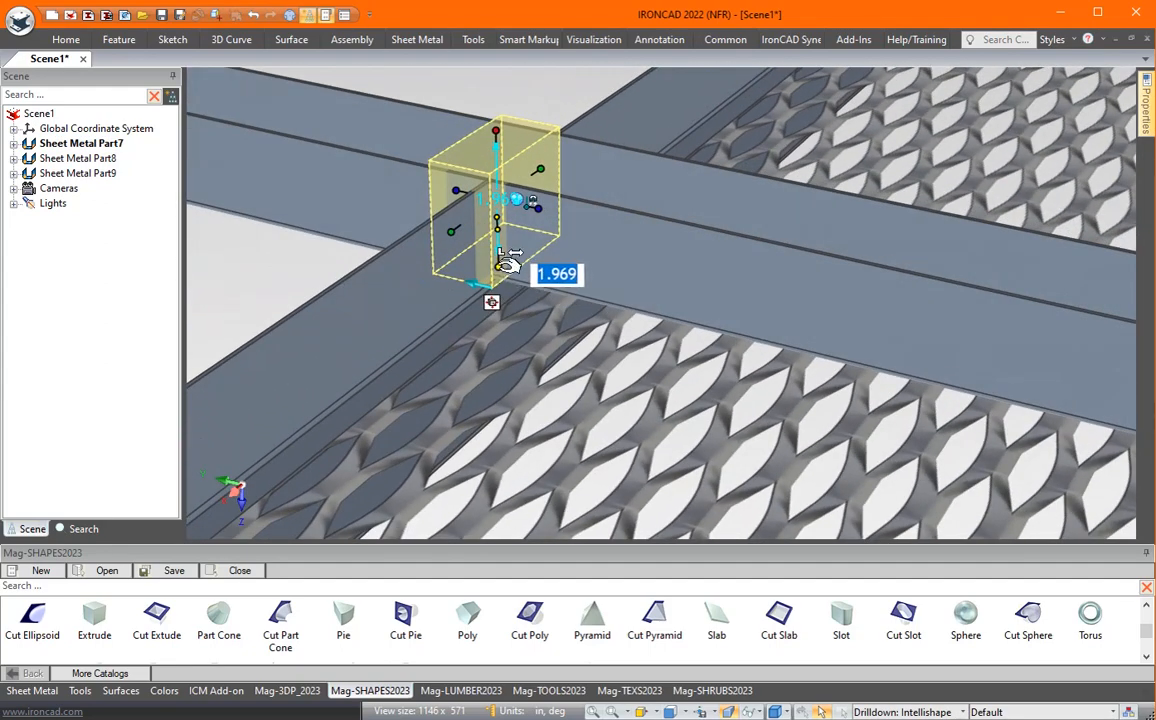
pyautogui.moveTo(500, 272)
pyautogui.mouseDown(button='middle')
pyautogui.moveTo(492, 282)
pyautogui.moveTo(511, 262)
pyautogui.moveTo(516, 271)
pyautogui.moveTo(508, 266)
pyautogui.mouseUp(button='middle')
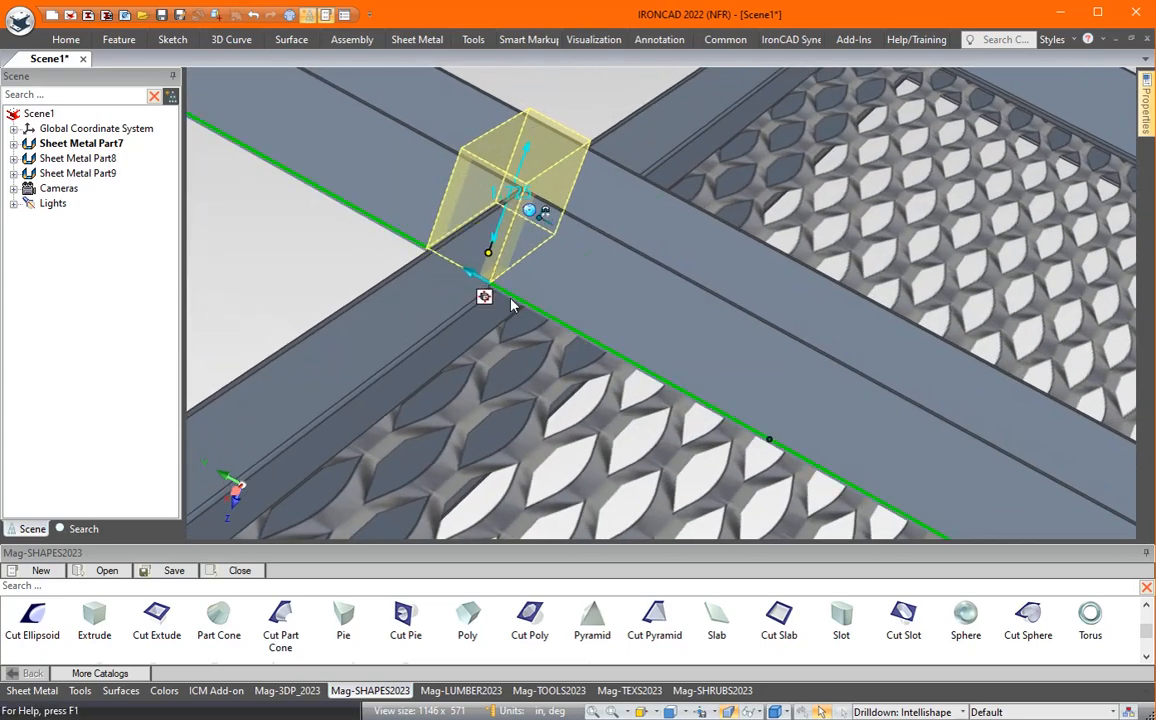
pyautogui.click(343, 245)
# Step: Set the overall width of the channel's base stock to 28 in
pyautogui.moveTo(343, 245); pyautogui.dragTo(895, 306, button='middle')
pyautogui.click(859, 253)
pyautogui.doubleClick(887, 294)
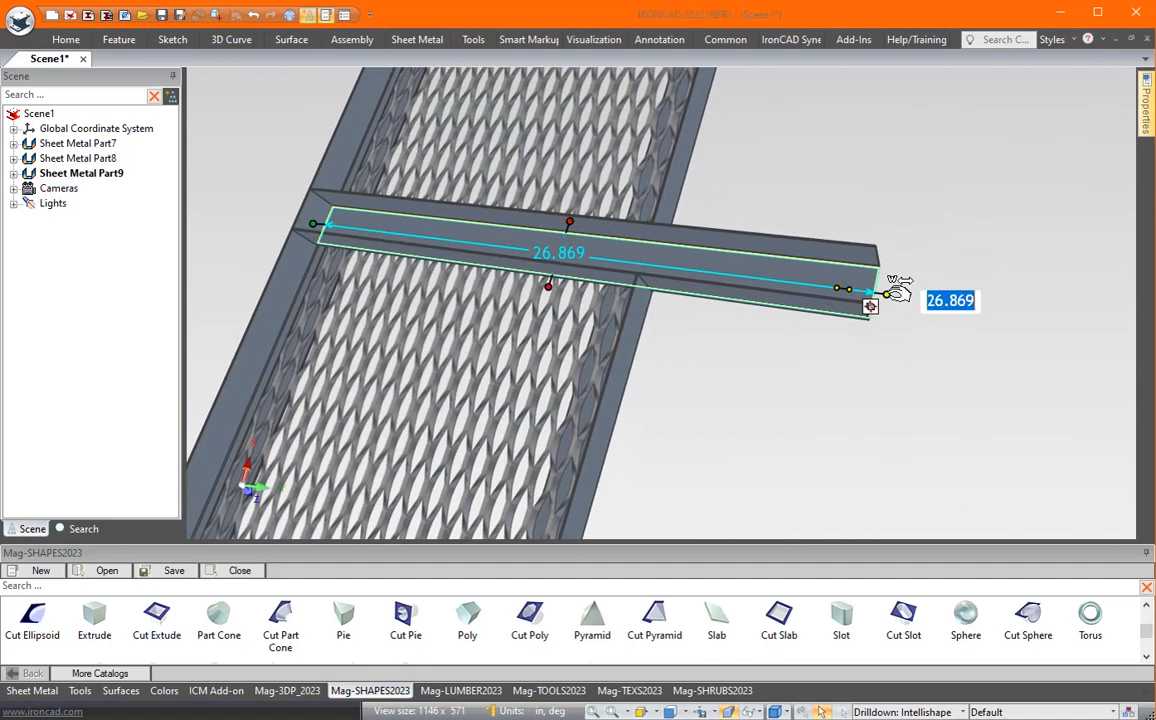
pyautogui.write('2')
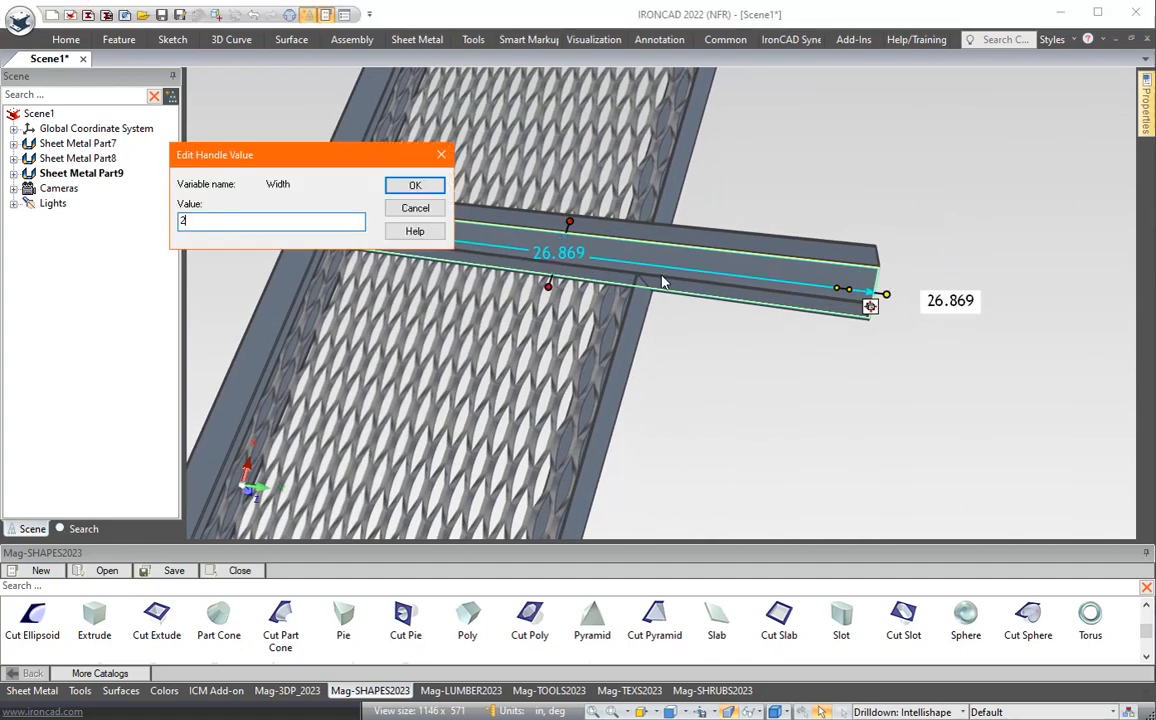
pyautogui.write('8')
pyautogui.press('Return')
pyautogui.click(718, 173)
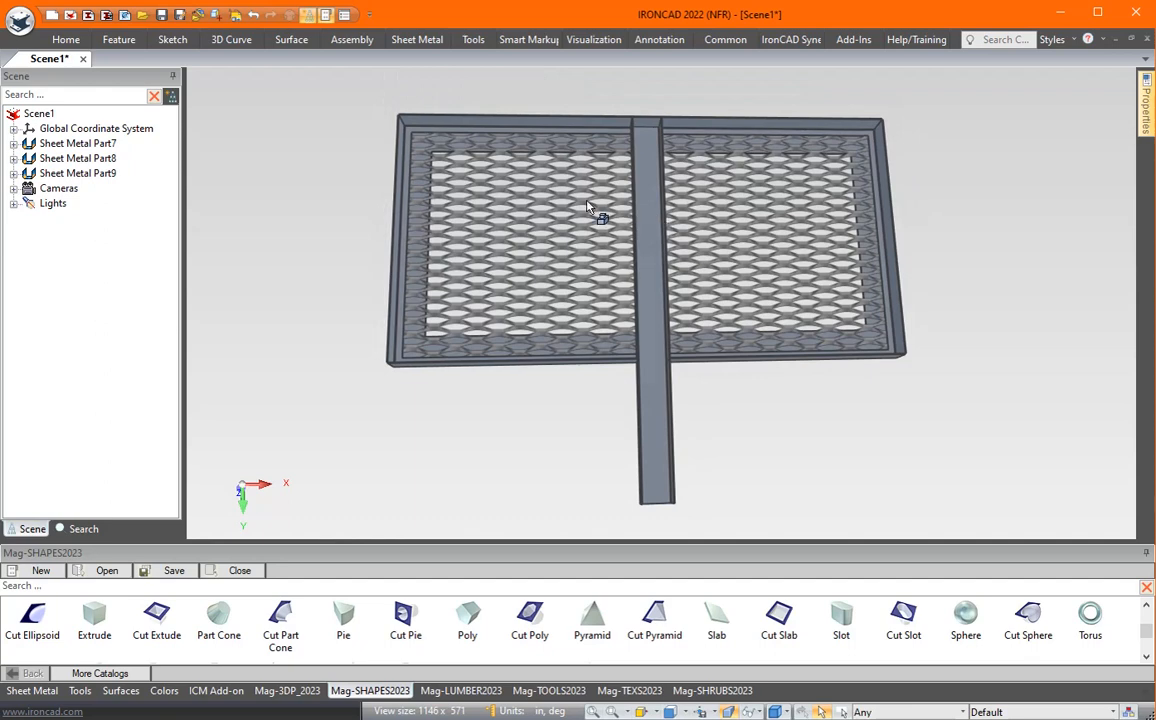
# Step: Create linked copies of the channel 8 in away on both sides along the tray's length and delete the original center channel
pyautogui.click(653, 206)
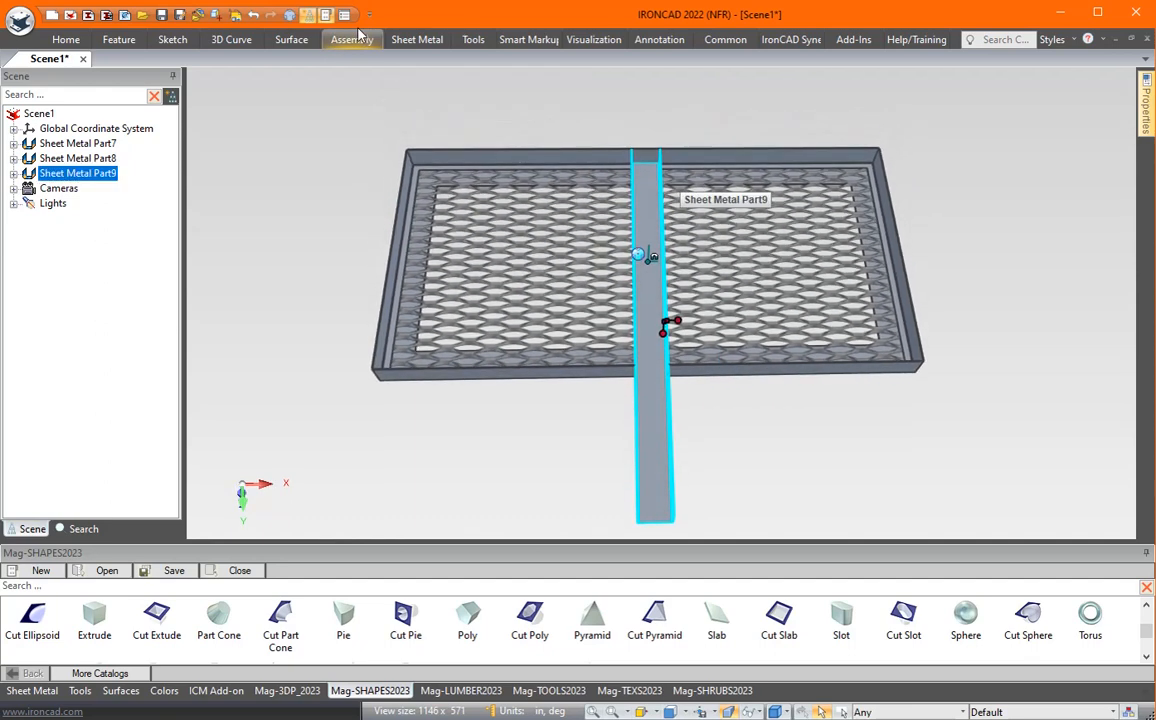
pyautogui.press('F10')
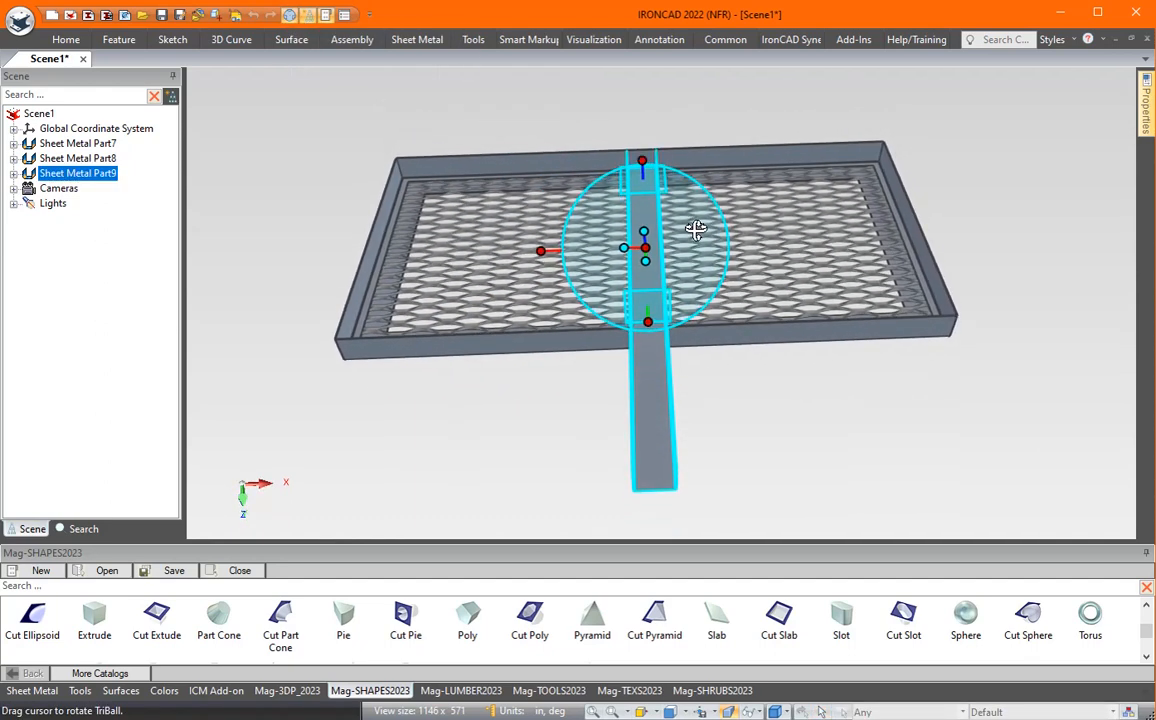
pyautogui.moveTo(757, 242); pyautogui.dragTo(750, 241, button='right')
pyautogui.click(805, 288)
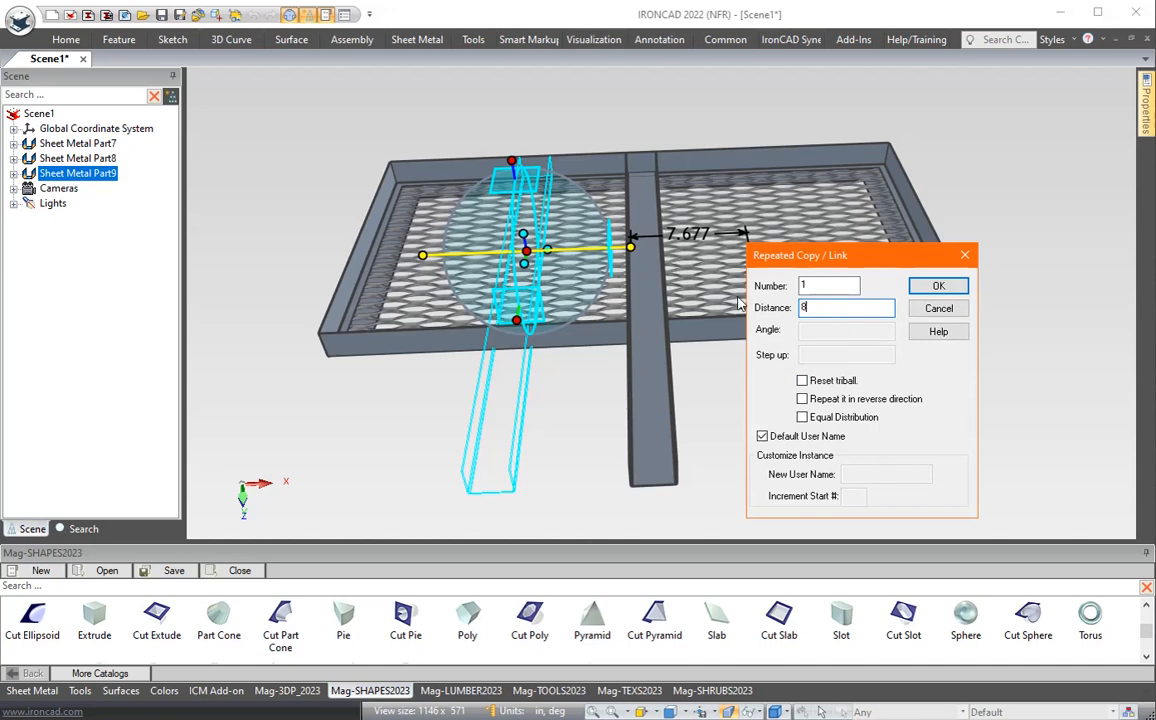
pyautogui.click(912, 290)
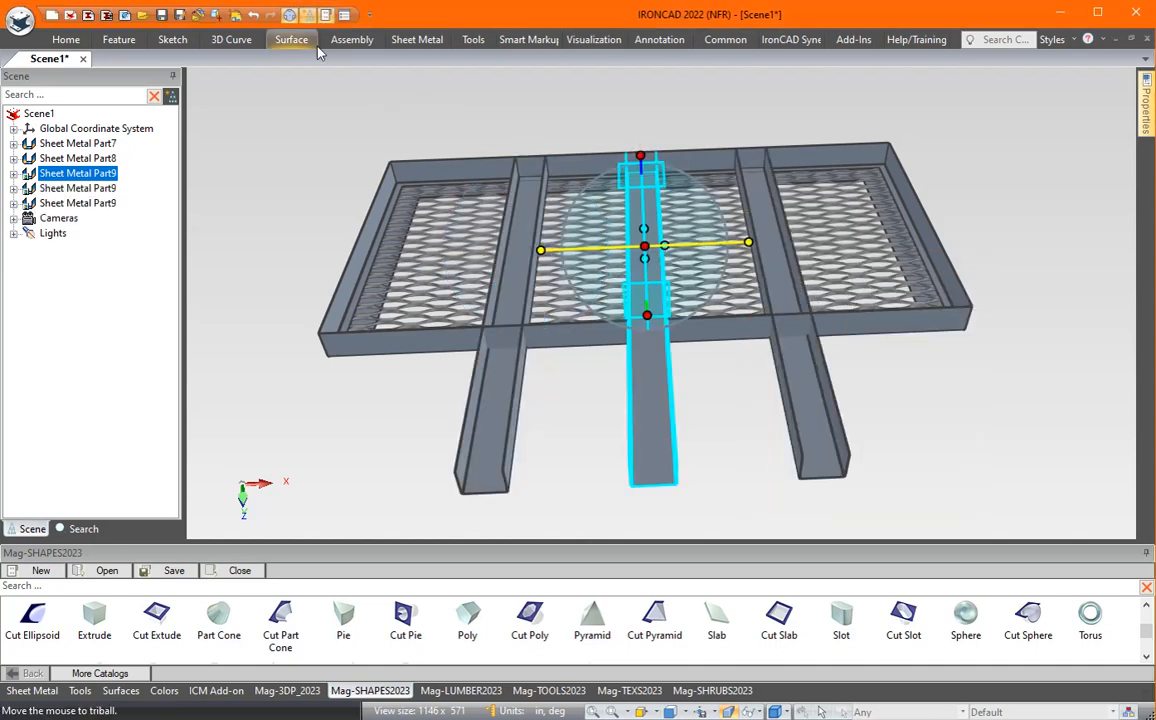
pyautogui.click(291, 16)
pyautogui.press('Delete')
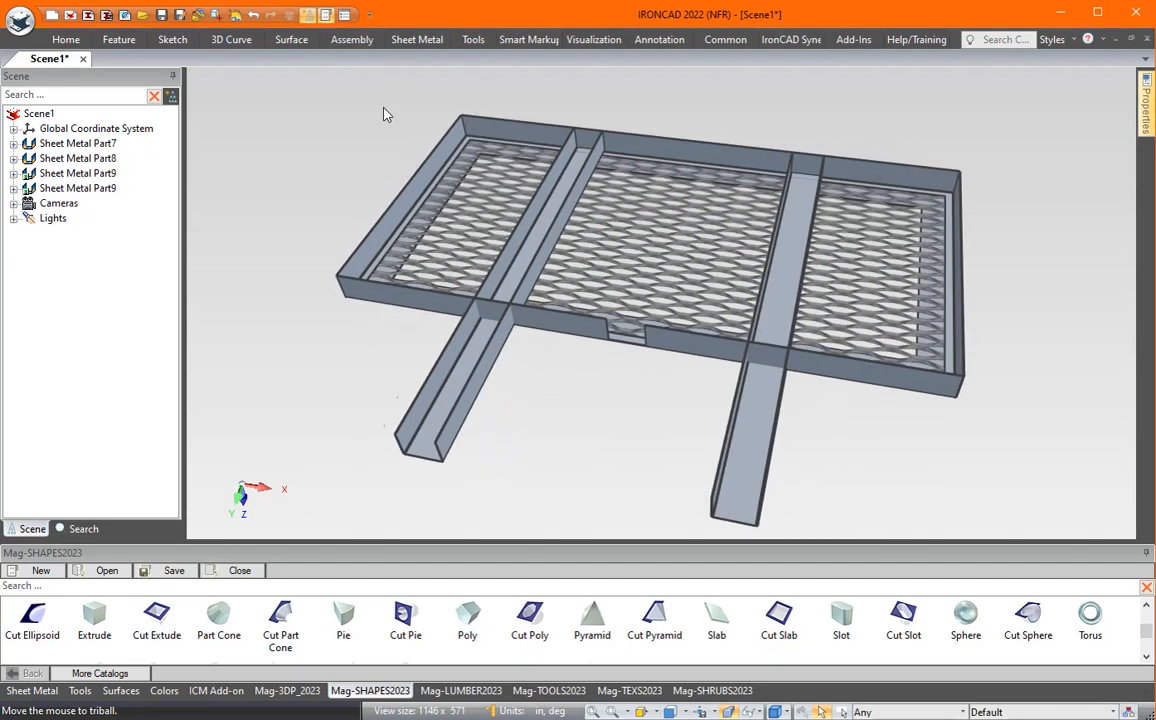
# Step: Create linked copies of the wall's notch block 8 in away on both sides to match the channels and remove the center notch
pyautogui.moveTo(383, 113); pyautogui.dragTo(648, 236, button='middle')
pyautogui.click(689, 267)
pyautogui.click(690, 272)
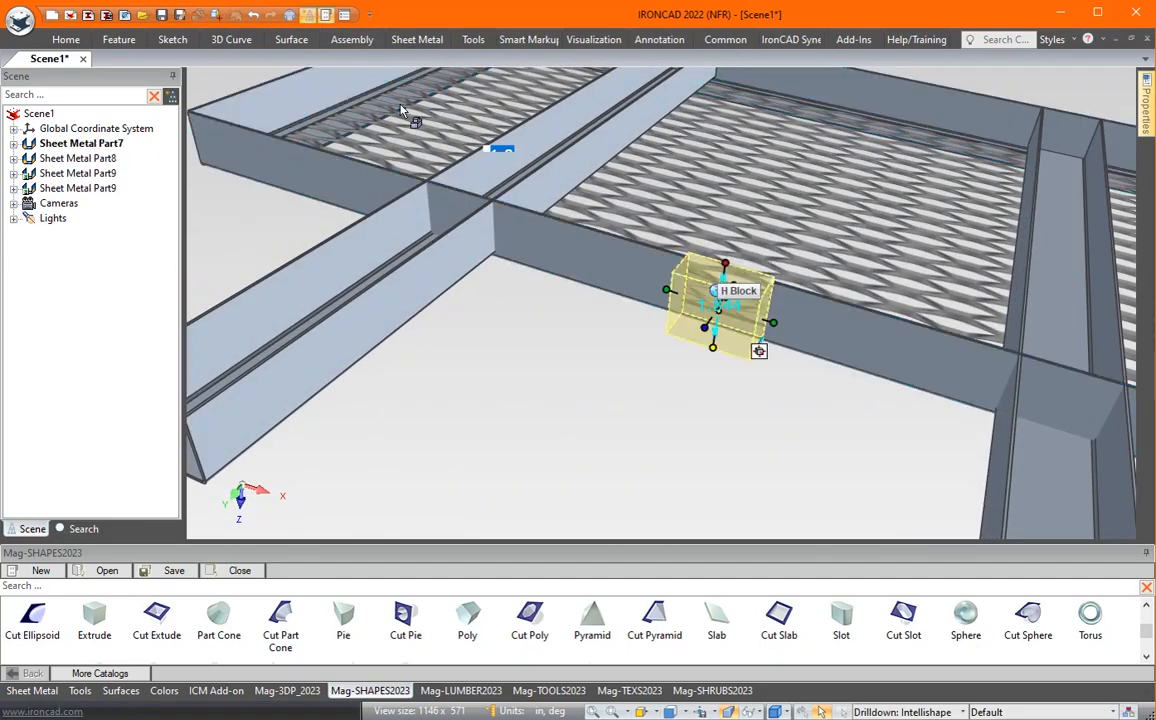
pyautogui.click(289, 15)
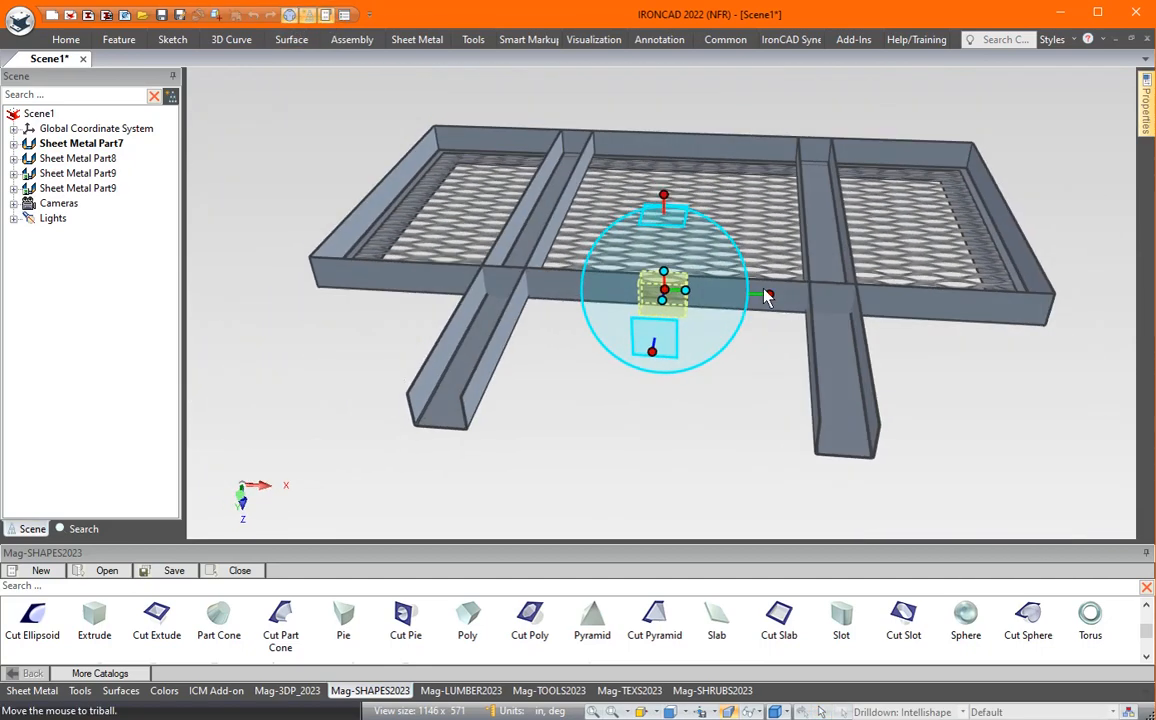
pyautogui.moveTo(777, 296); pyautogui.dragTo(774, 302, button='right')
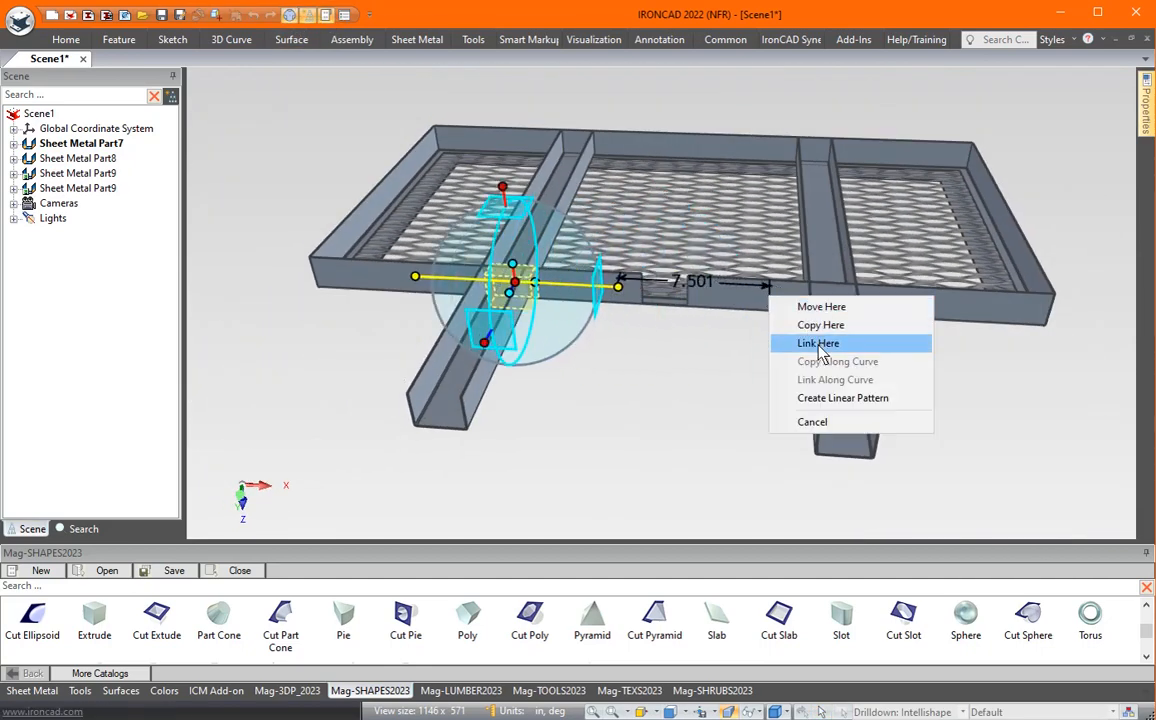
pyautogui.click(802, 341)
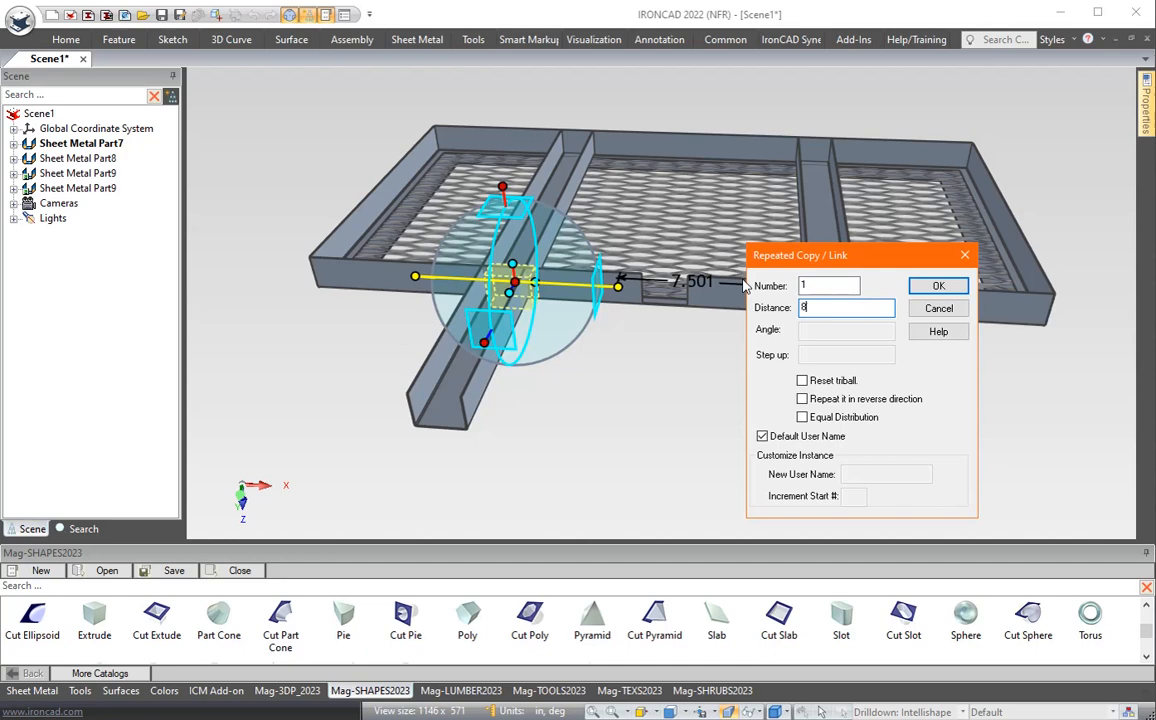
pyautogui.click(944, 290)
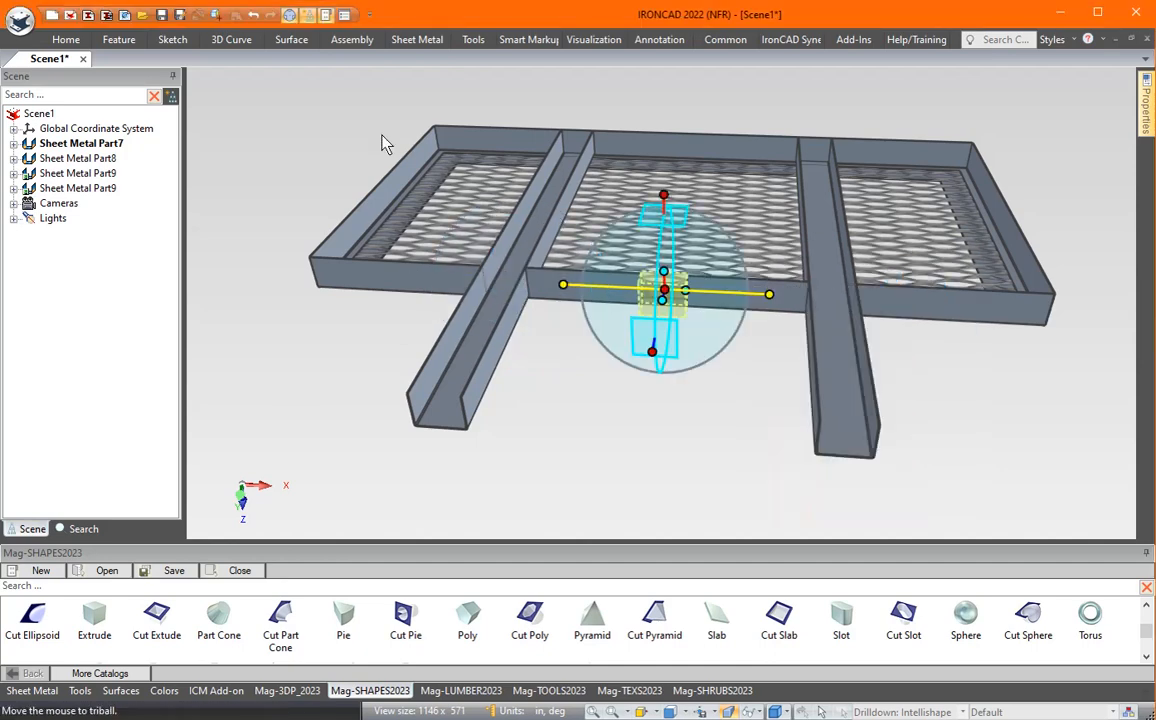
pyautogui.click(289, 15)
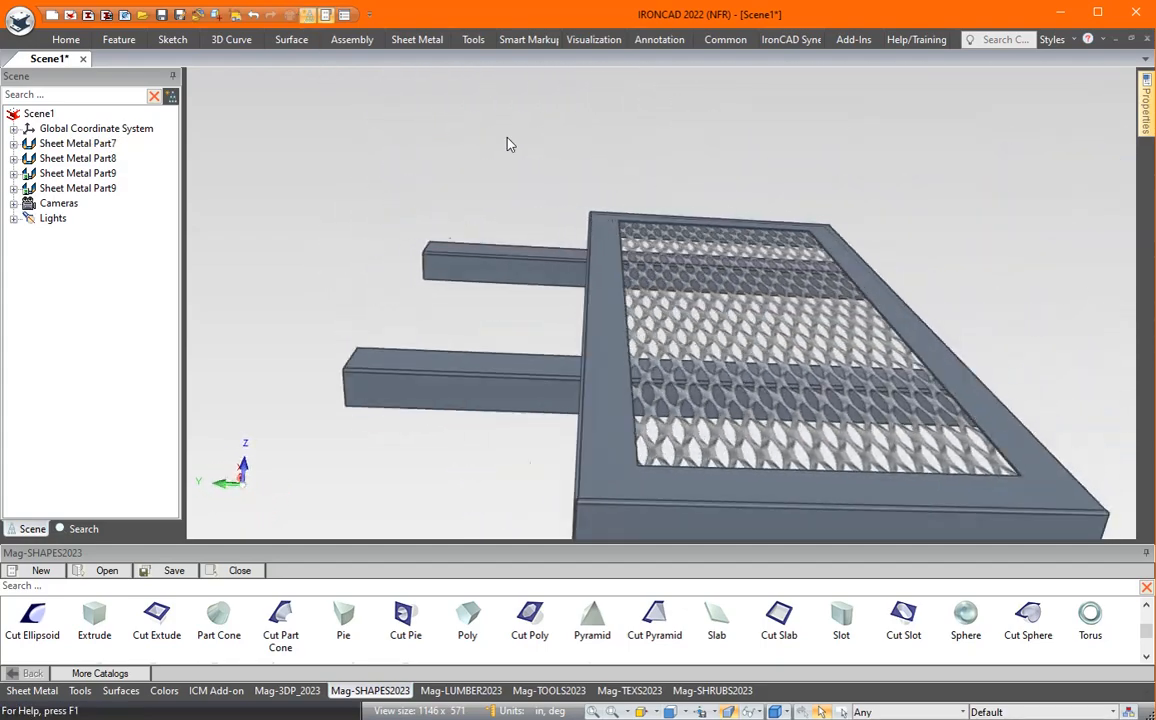
# Step: Add an Ogee cut from the 0-SUBTRACT catalog to the lower corner at the free end of a channel's flange
pyautogui.moveTo(505, 160); pyautogui.dragTo(537, 322, button='middle')
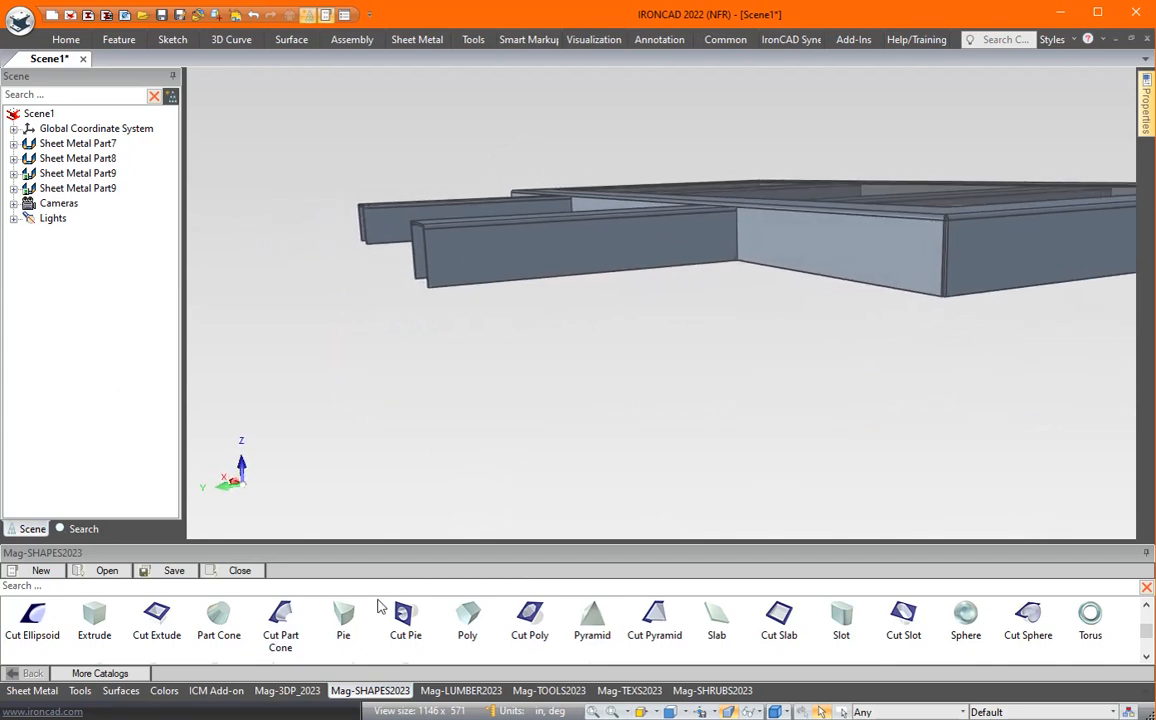
pyautogui.scroll(2, 305, 600)
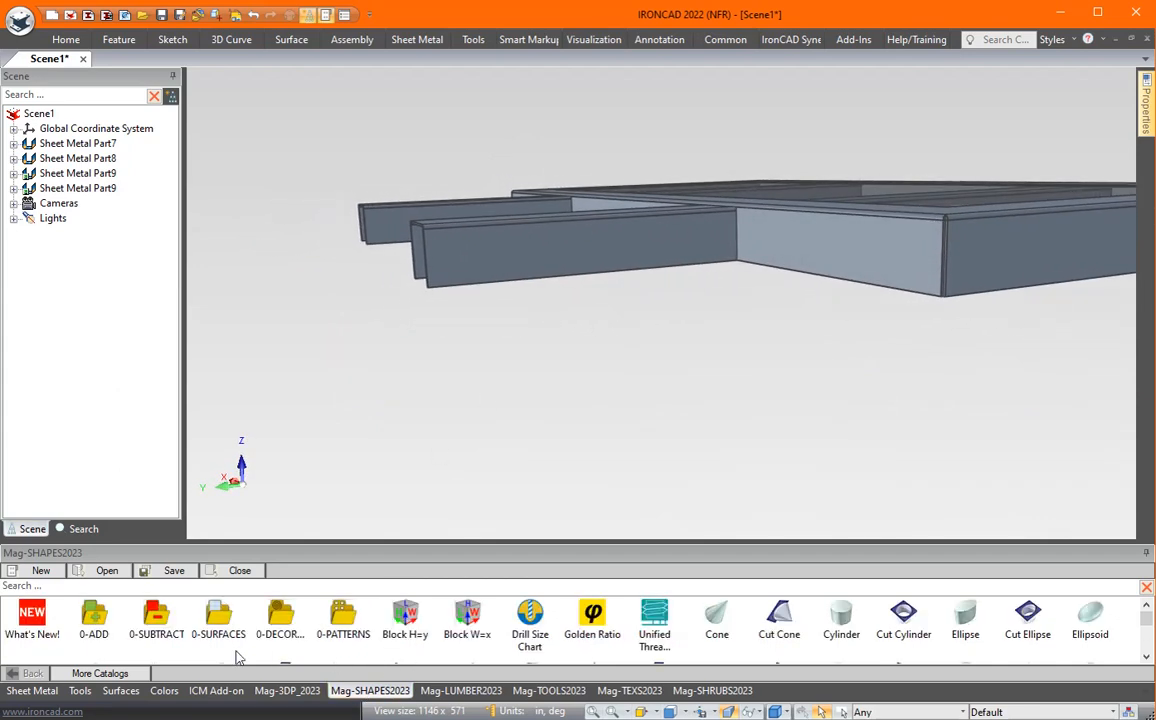
pyautogui.doubleClick(160, 622)
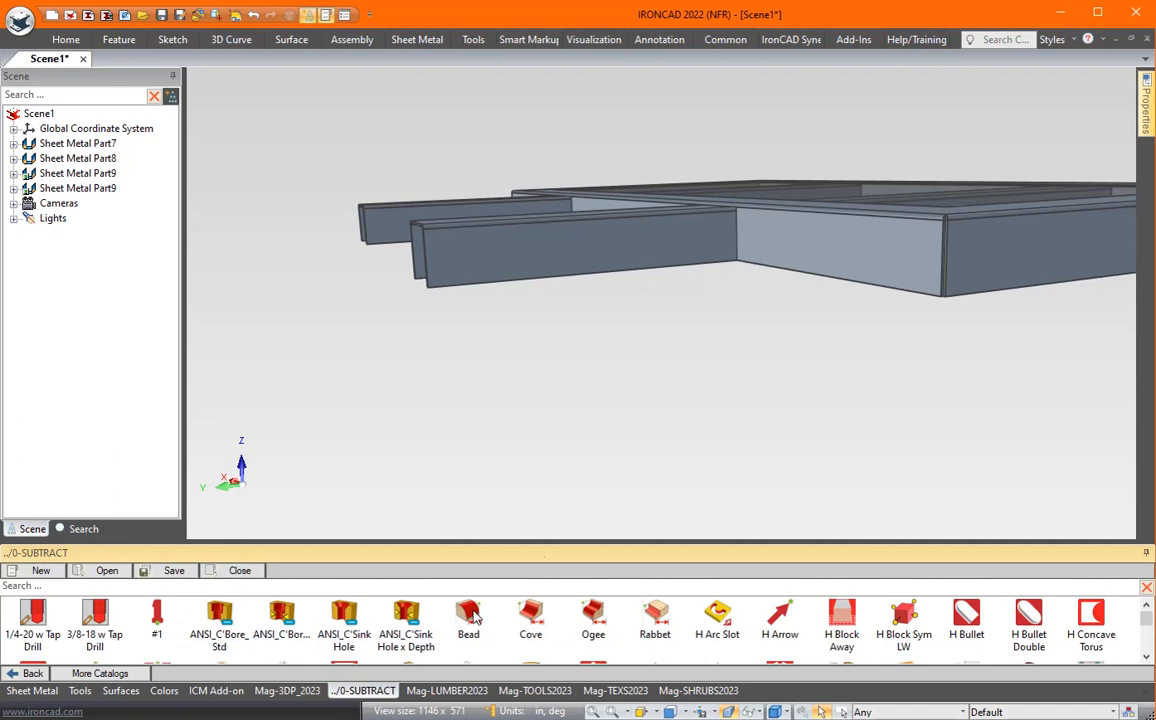
pyautogui.moveTo(532, 545); pyautogui.dragTo(532, 527)
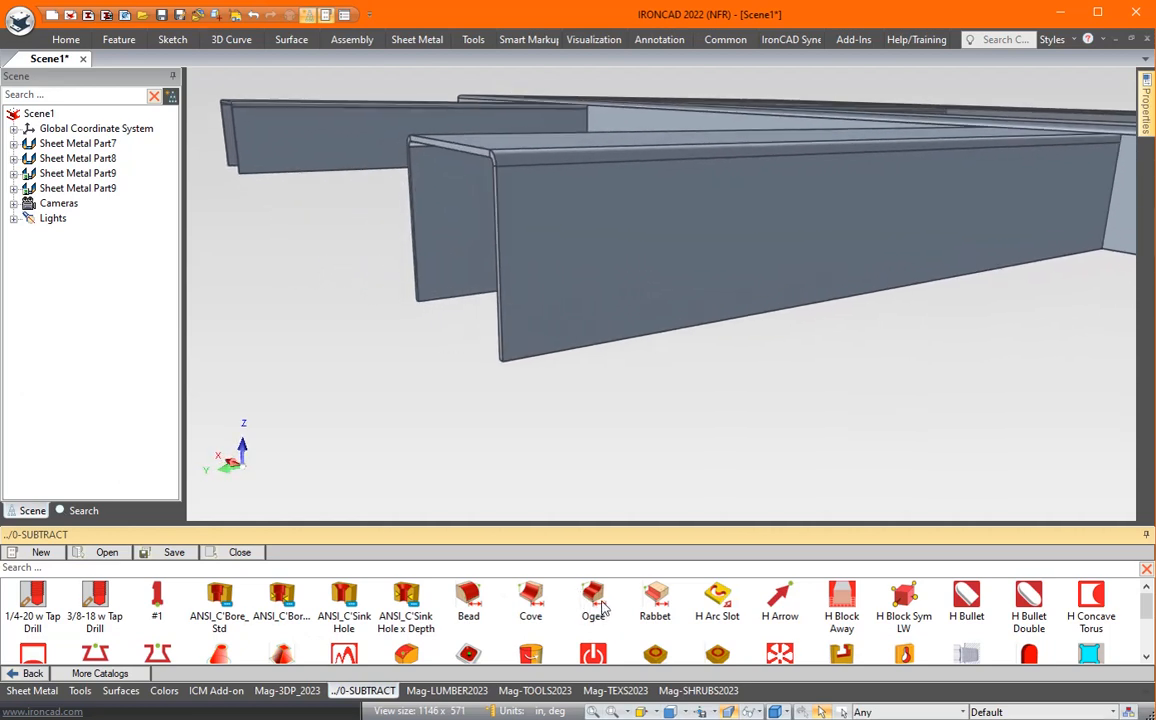
pyautogui.moveTo(600, 579); pyautogui.dragTo(503, 362)
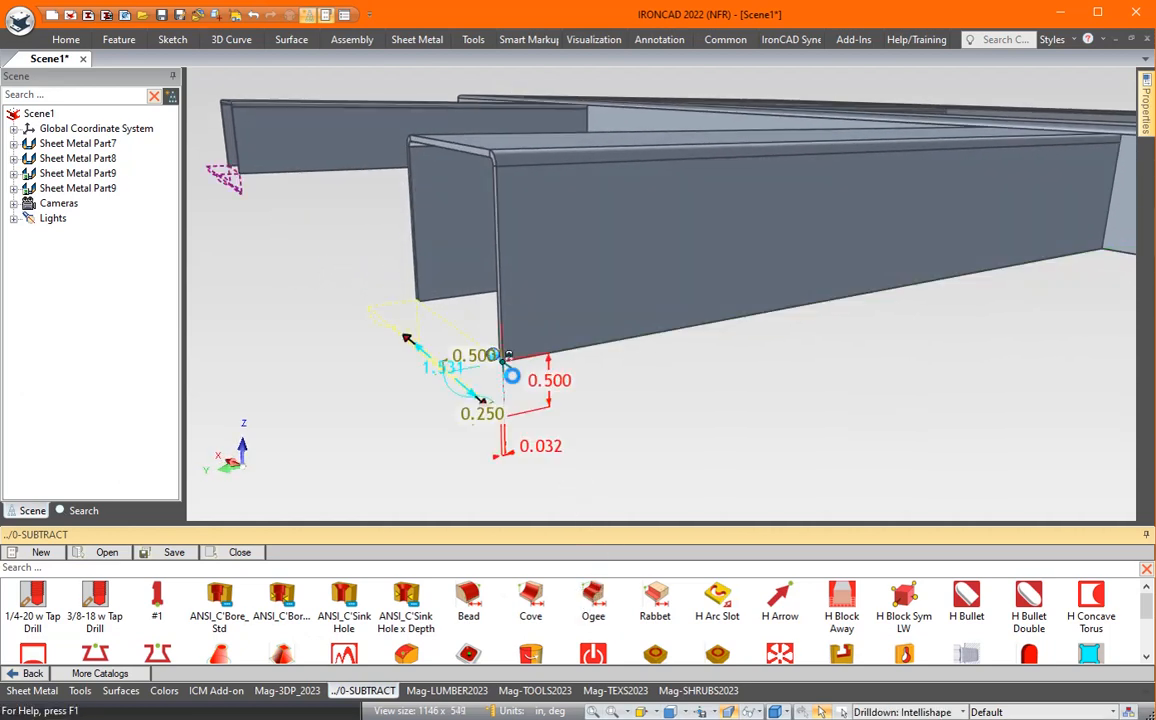
# Step: Rotate the ogee cut 180 degrees with the TriBall so it cuts into the channel end
pyautogui.click(290, 16)
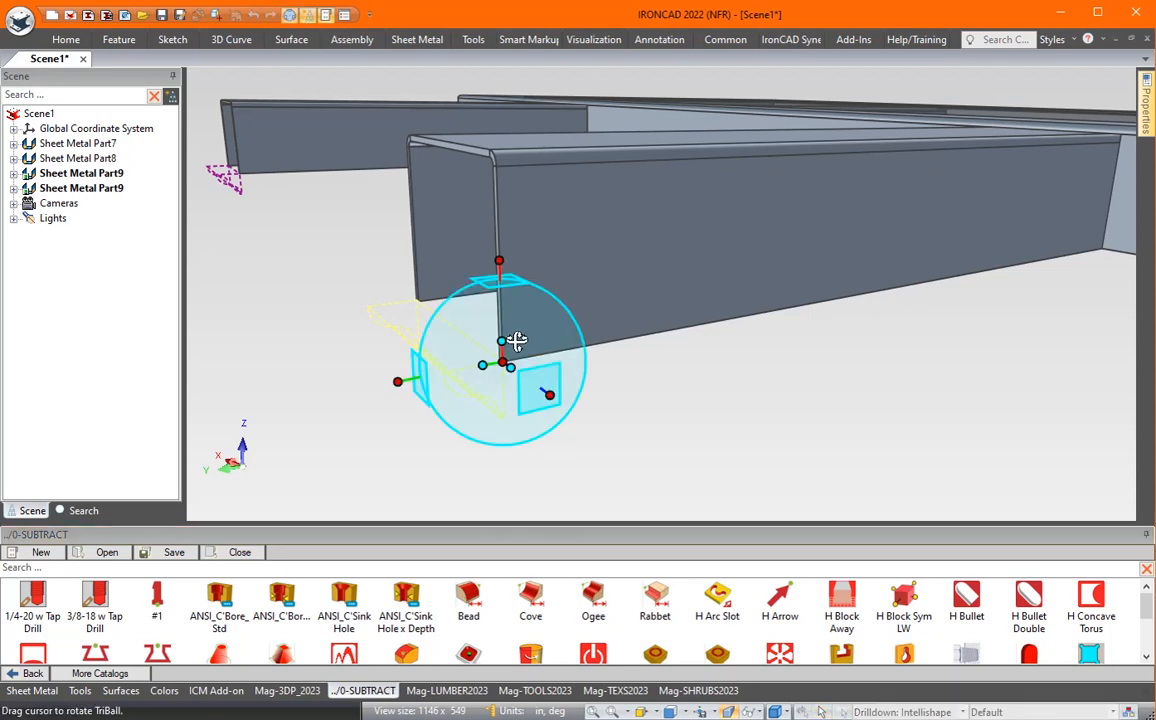
pyautogui.moveTo(556, 396); pyautogui.dragTo(568, 360)
pyautogui.moveTo(568, 360); pyautogui.dragTo(584, 366, button='right')
pyautogui.click(614, 366)
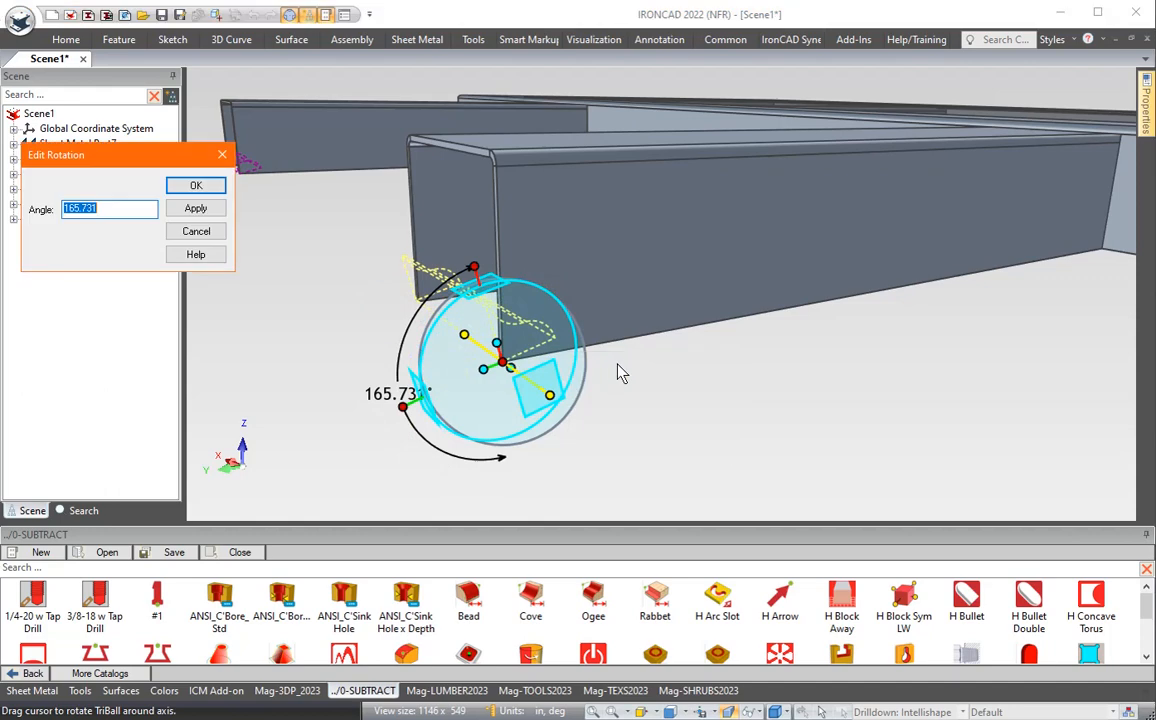
pyautogui.write('180')
pyautogui.press('Return')
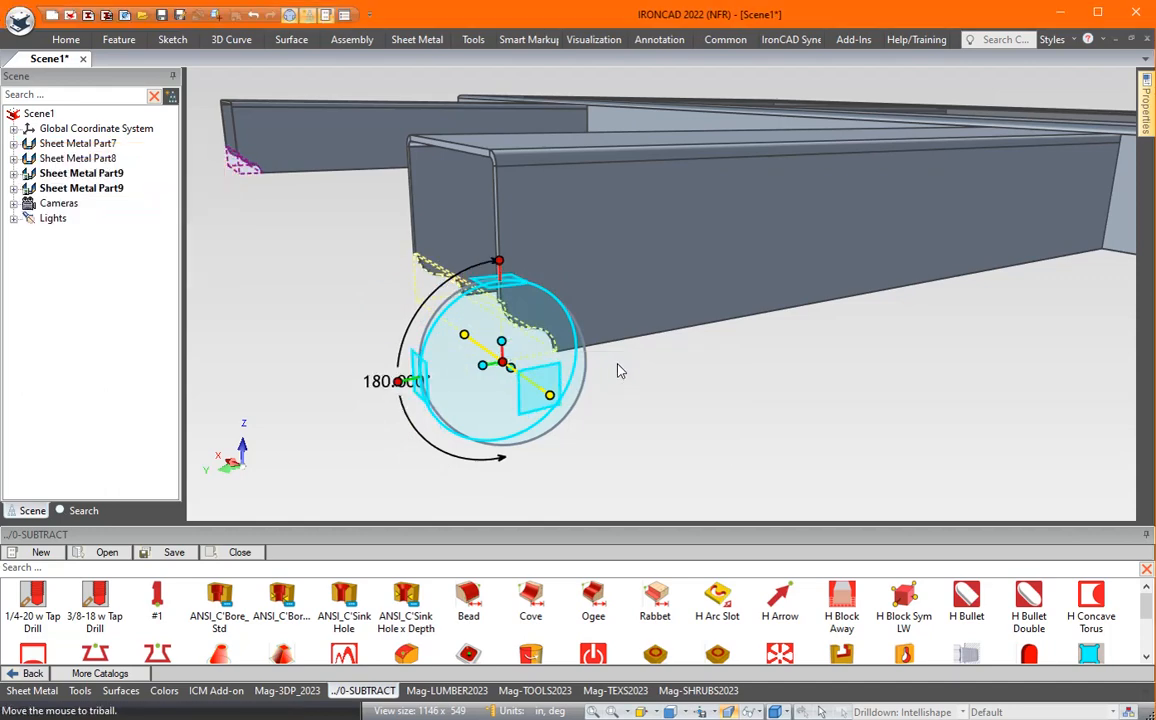
pyautogui.click(290, 16)
# Step: Set the ogee cut's height to 1 in and its small offset from the channel end to 0.125 in
pyautogui.click(581, 326)
pyautogui.scroll(3, 567, 347)
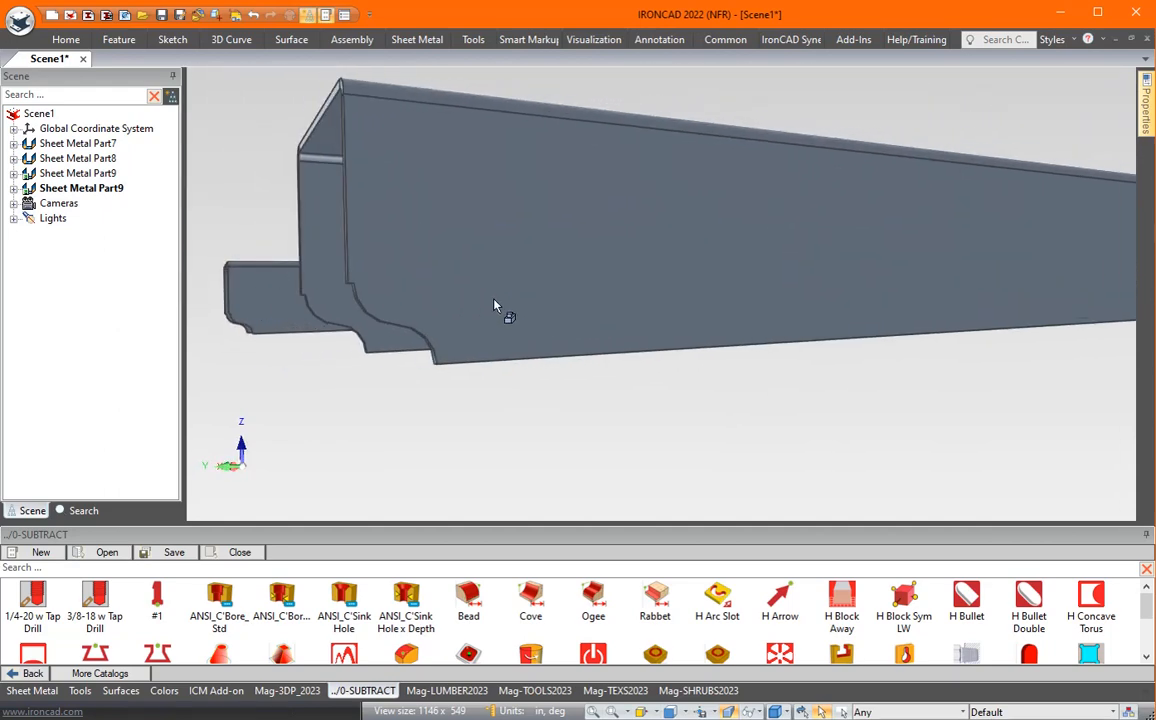
pyautogui.moveTo(714, 285)
pyautogui.mouseDown()
pyautogui.moveTo(730, 276)
pyautogui.moveTo(725, 292)
pyautogui.mouseUp()
pyautogui.click(547, 314)
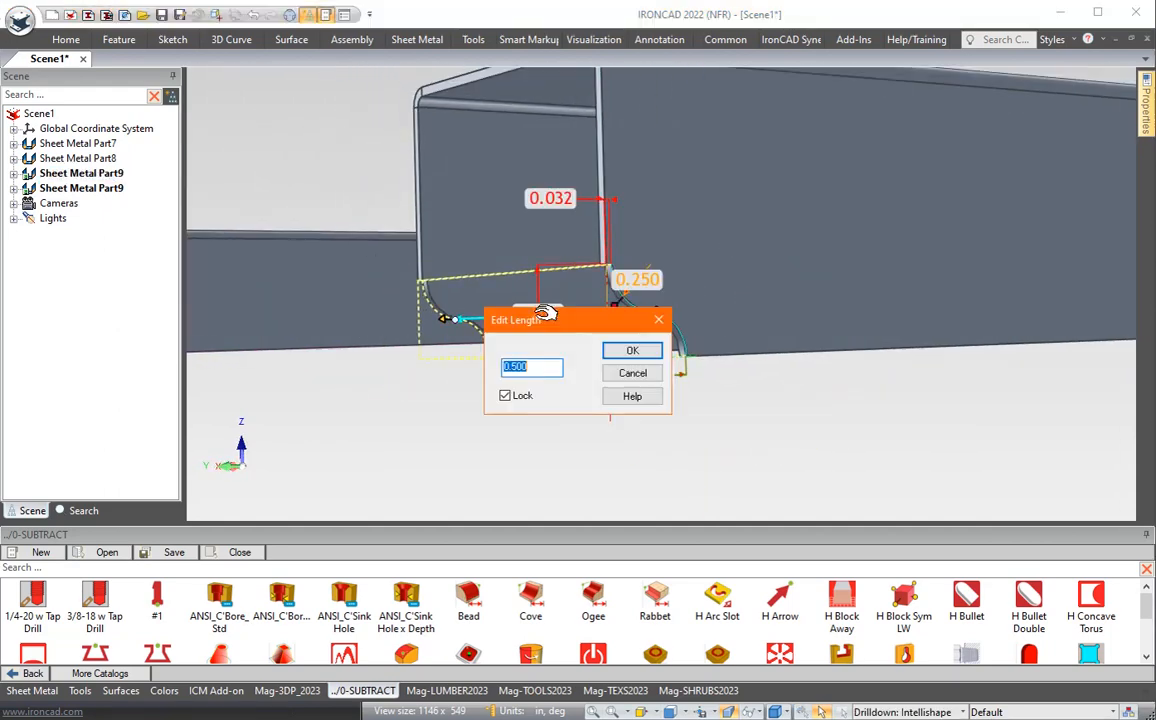
pyautogui.write('1')
pyautogui.press('Return')
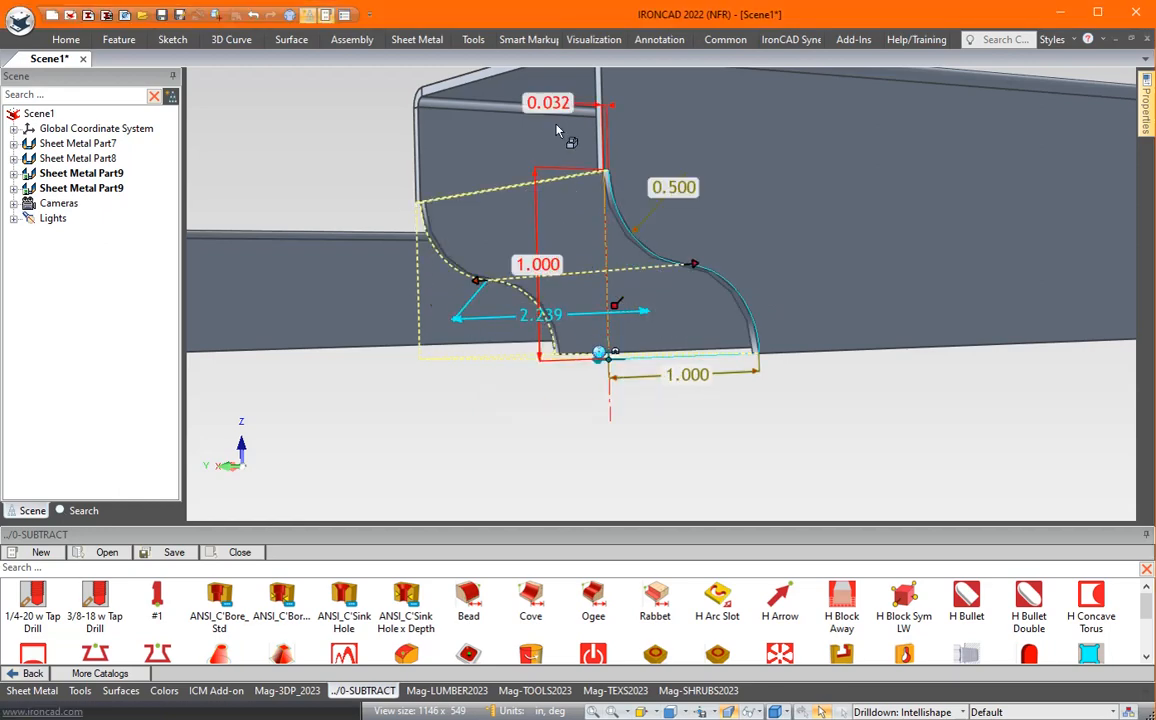
pyautogui.click(553, 105)
pyautogui.write('.125')
pyautogui.press('Return')
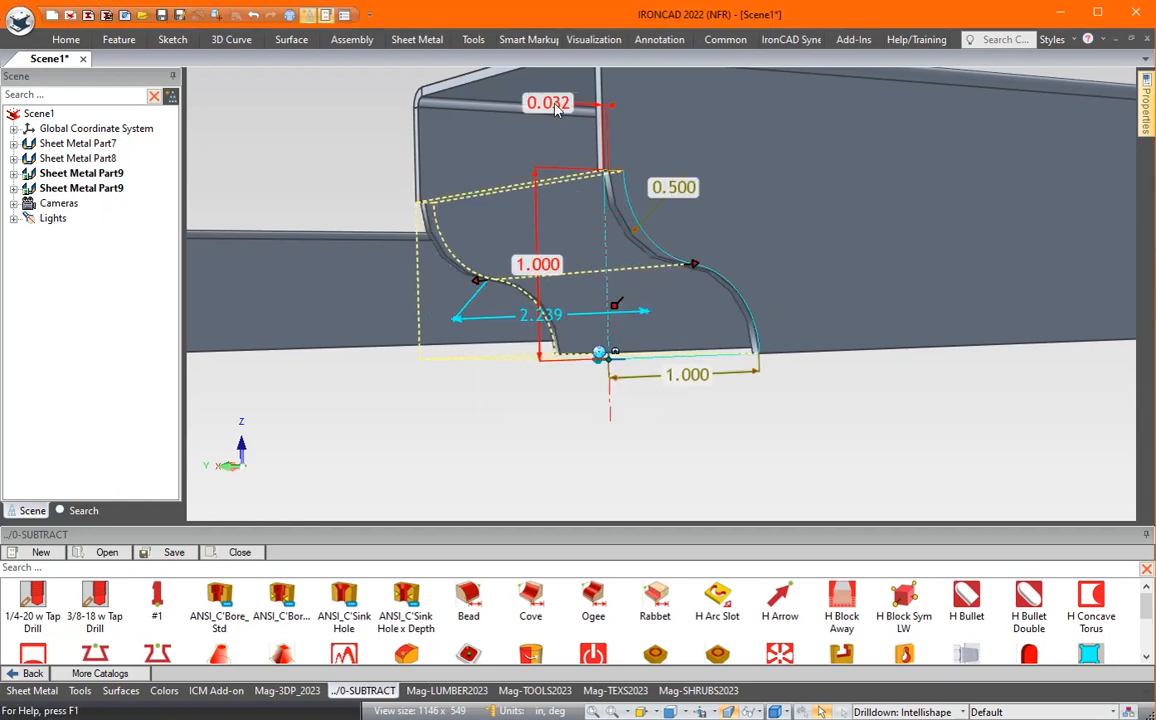
pyautogui.click(844, 434)
# Step: Set the surface smoothness of the channel with the ogee end to 100
pyautogui.moveTo(844, 434); pyautogui.dragTo(501, 313, button='middle')
pyautogui.scroll(-3, 795, 418)
pyautogui.scroll(4, 501, 313)
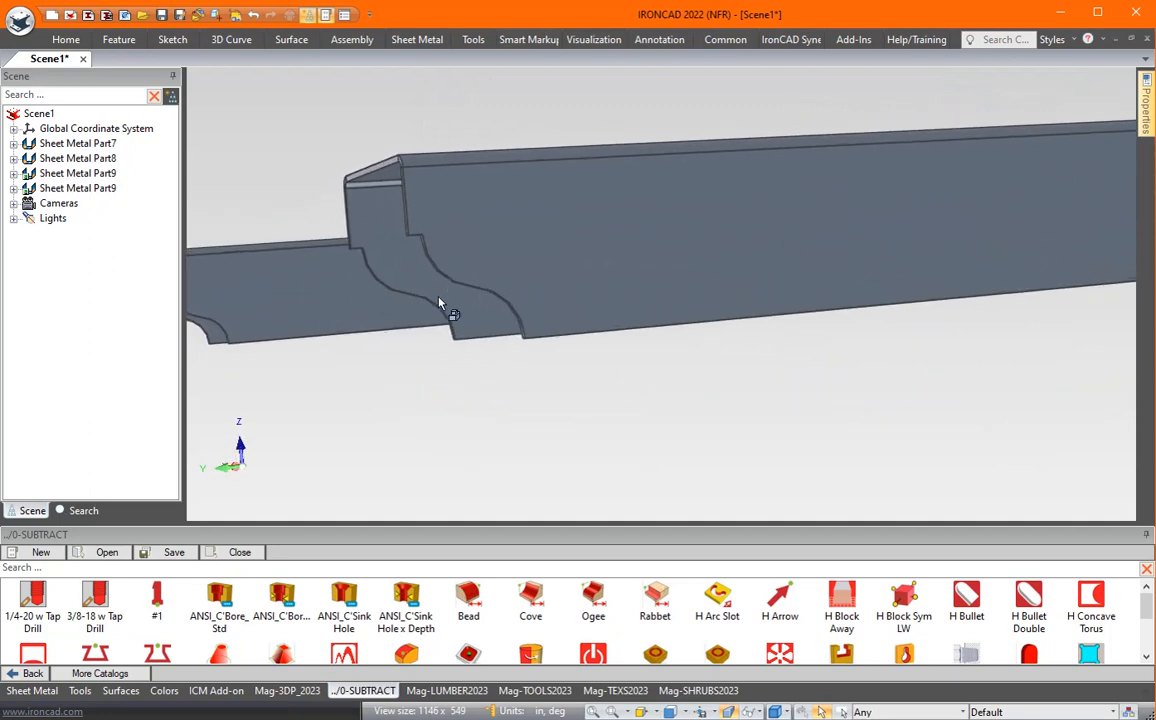
pyautogui.click(806, 276)
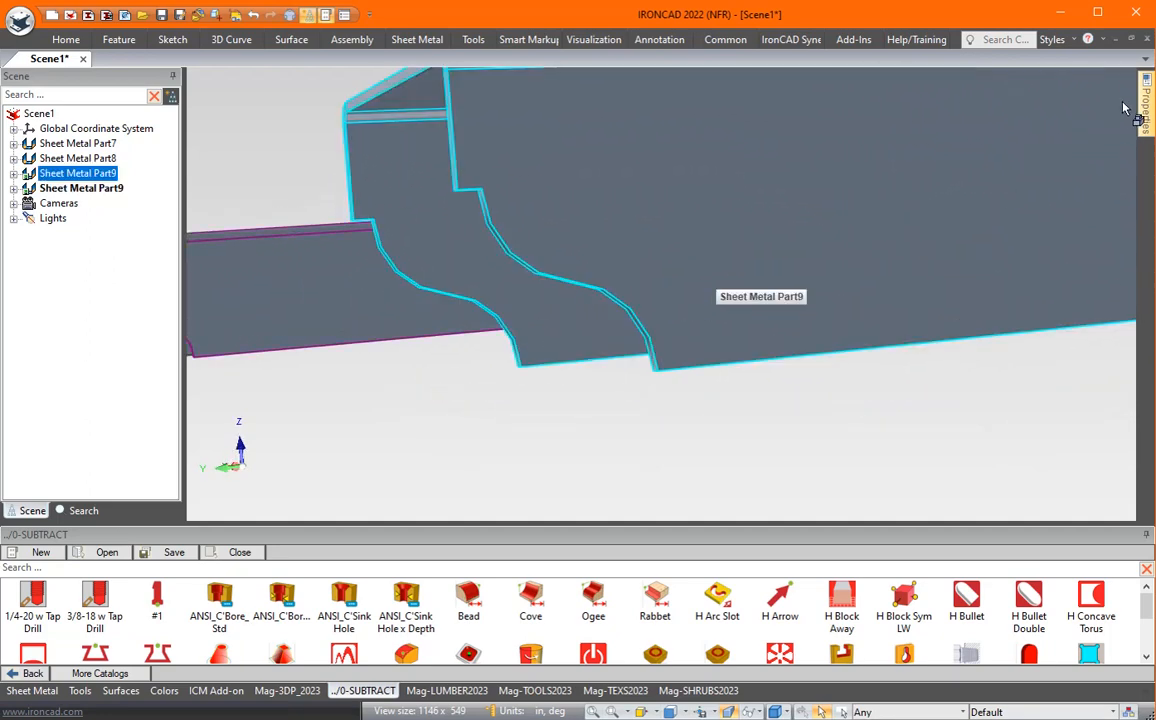
pyautogui.moveTo(1146, 114)
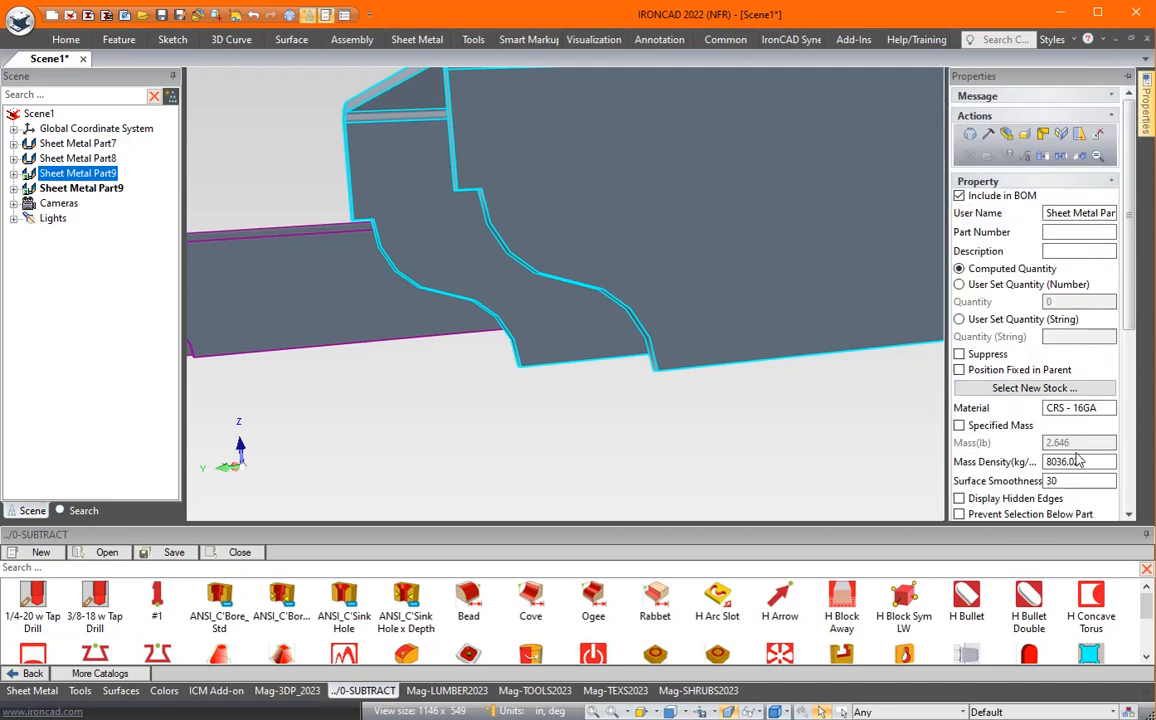
pyautogui.doubleClick(1057, 481)
pyautogui.write('100')
pyautogui.press('Return')
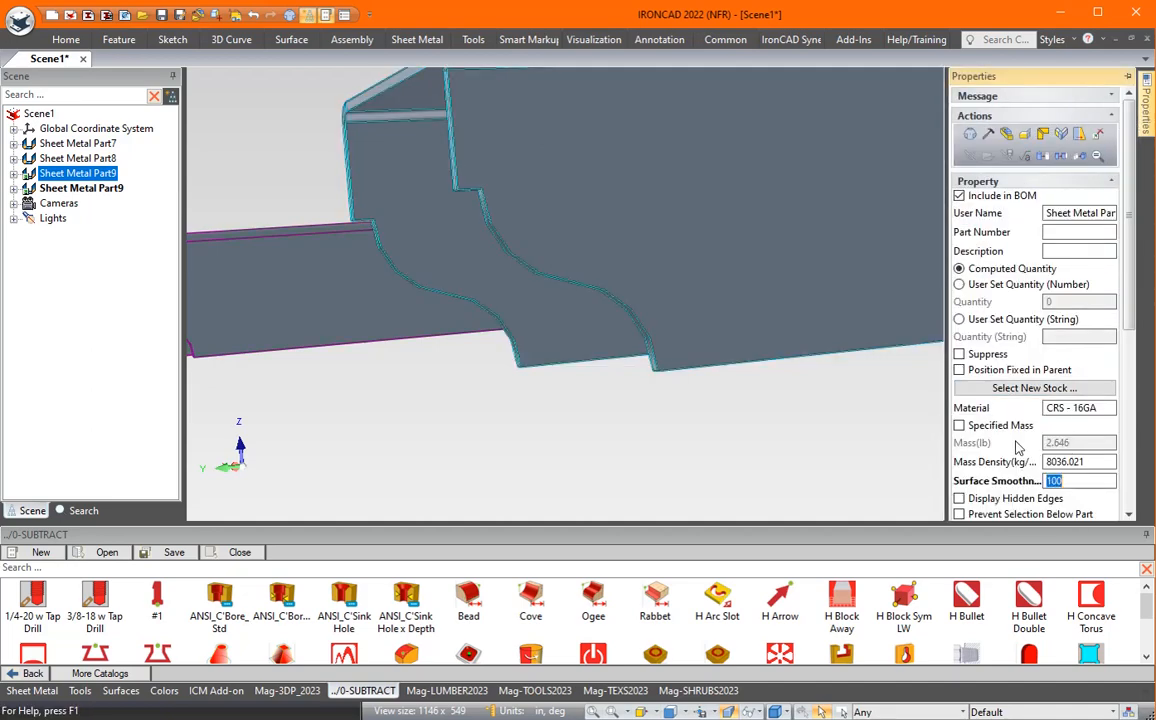
pyautogui.click(843, 438)
# Step: Unfold one channel to examine its flat pattern with the ogee corners, and fold it back
pyautogui.scroll(-5, 710, 450)
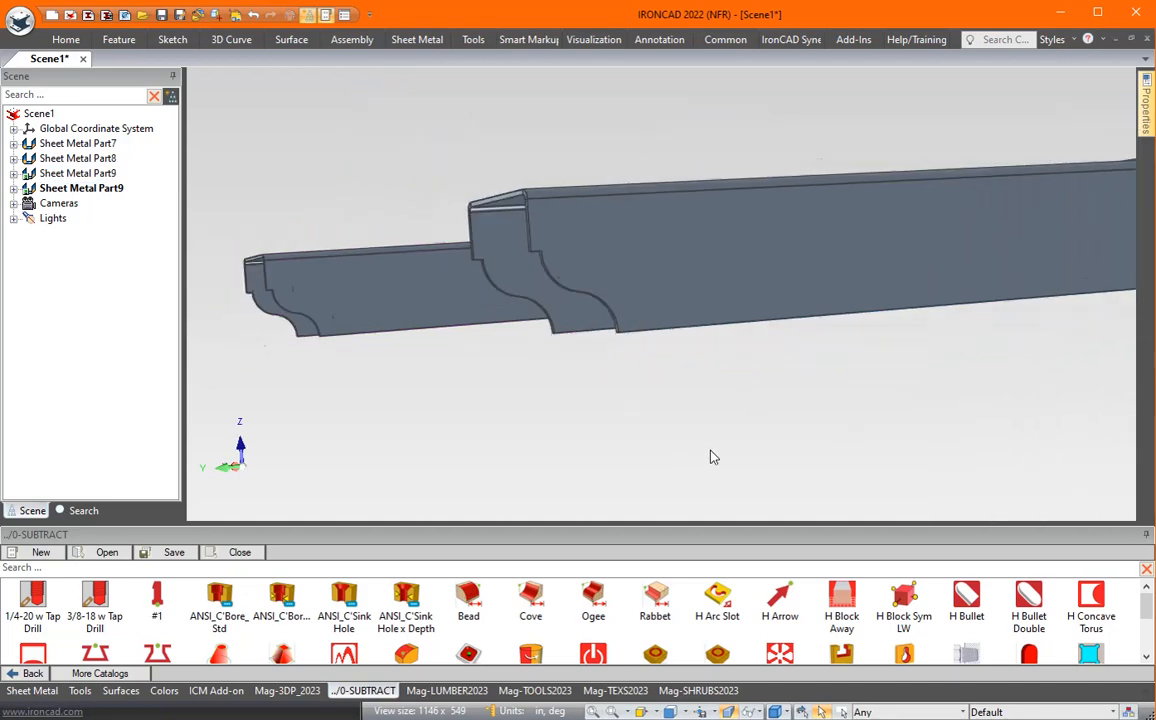
pyautogui.click(778, 420)
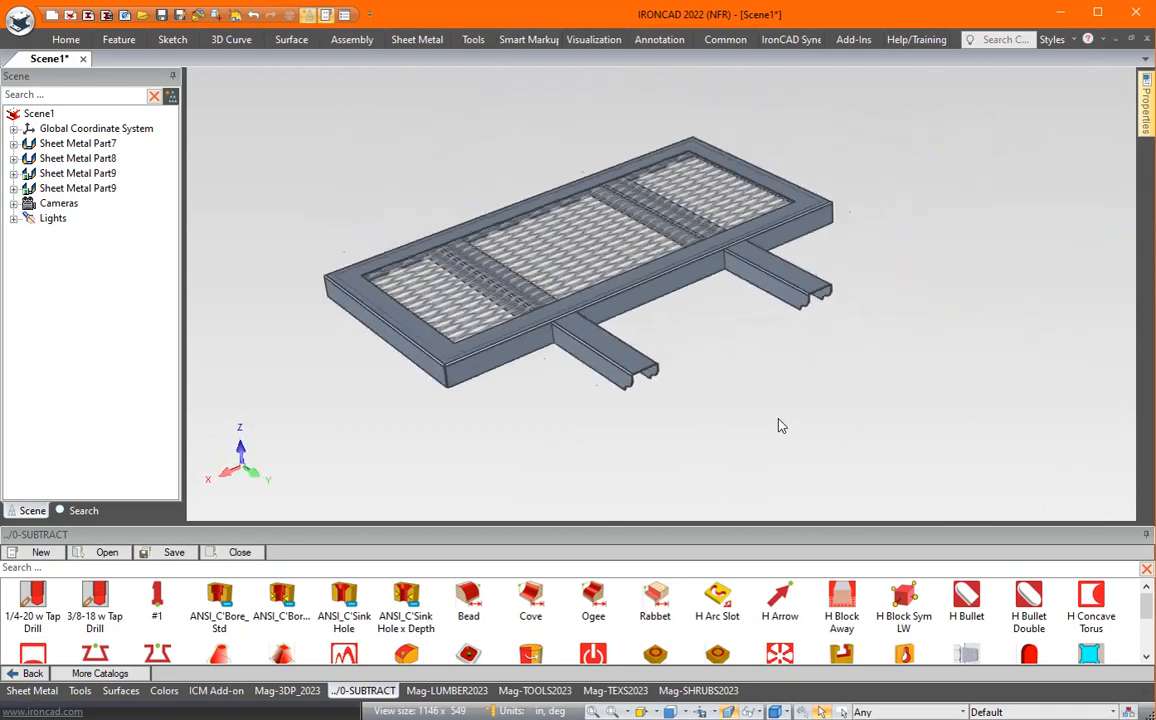
pyautogui.moveTo(418, 277); pyautogui.dragTo(612, 387, button='middle')
pyautogui.rightClick(600, 368)
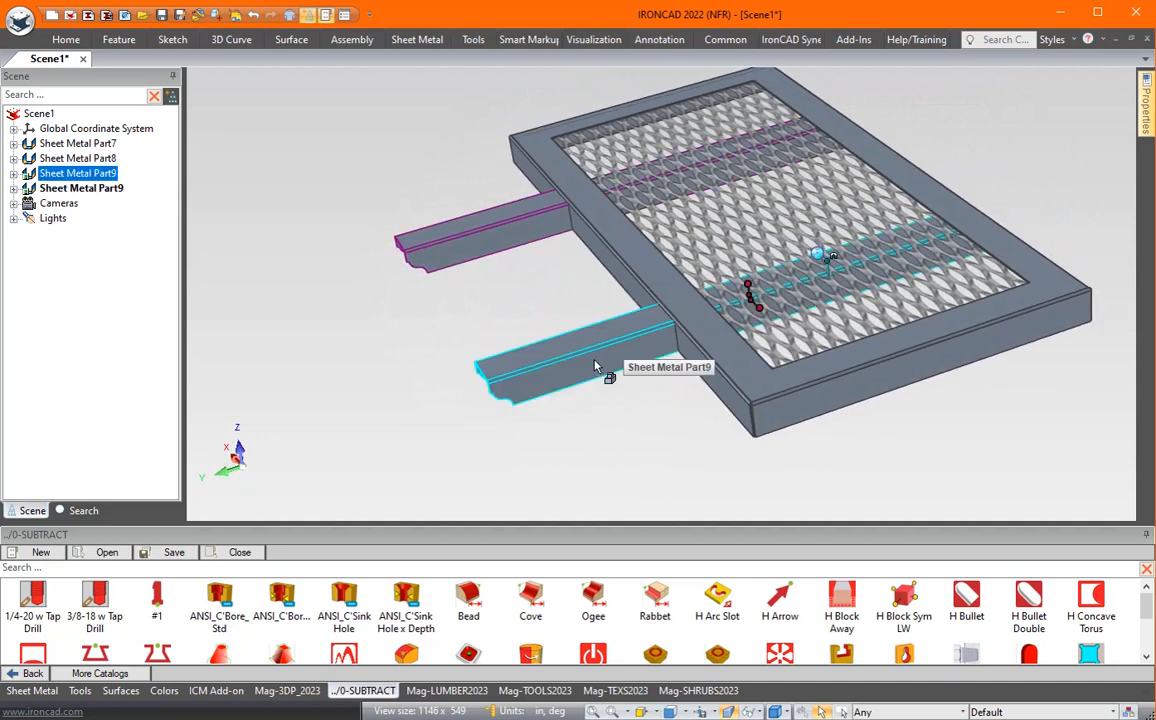
pyautogui.click(742, 371)
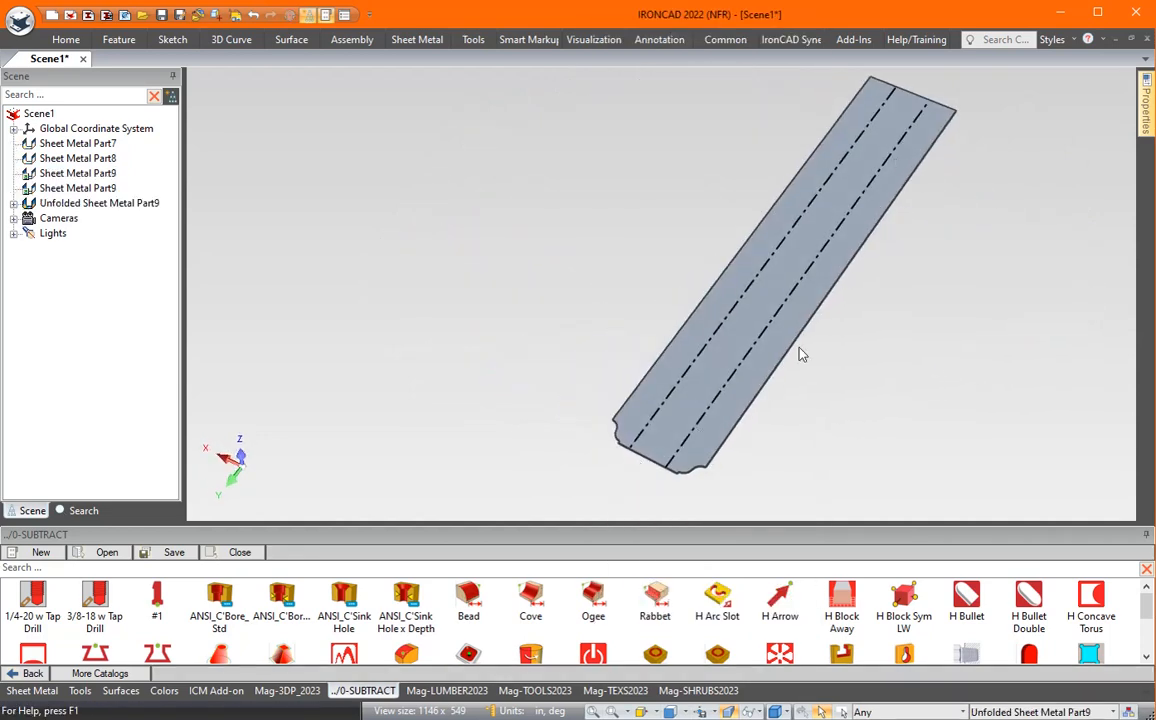
pyautogui.rightClick(800, 292)
pyautogui.click(822, 388)
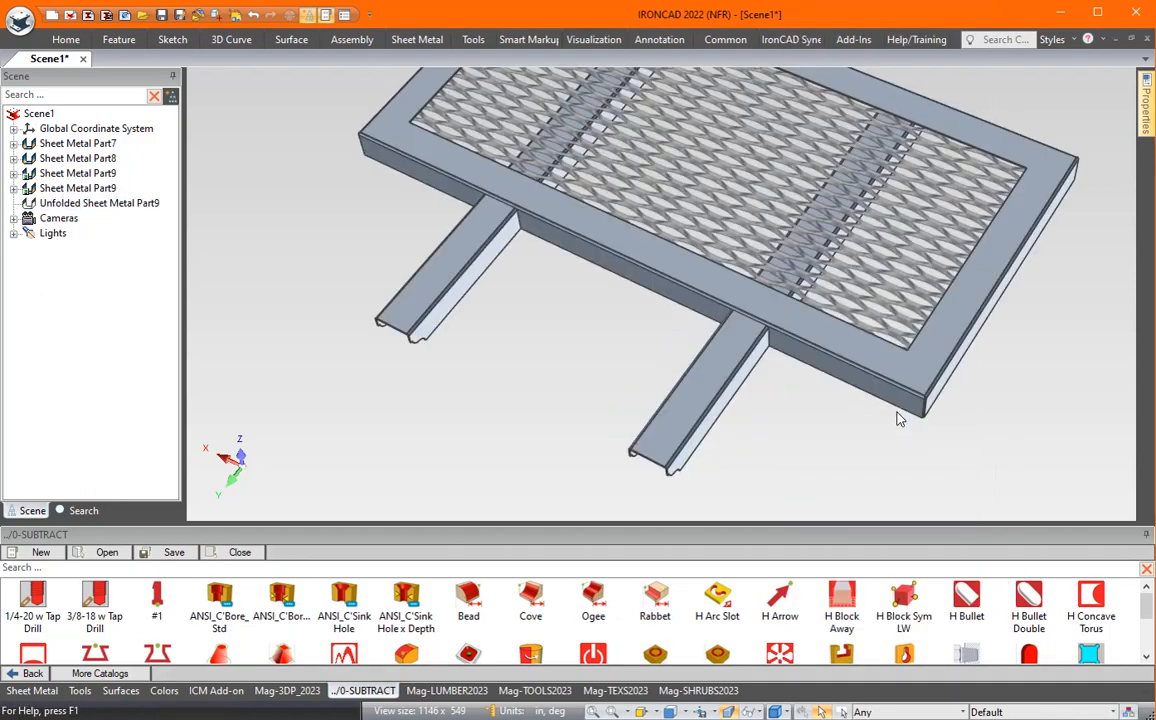
# Step: Unfold the tray to examine its flat pattern with the wall notches, and fold it back
pyautogui.click(759, 380)
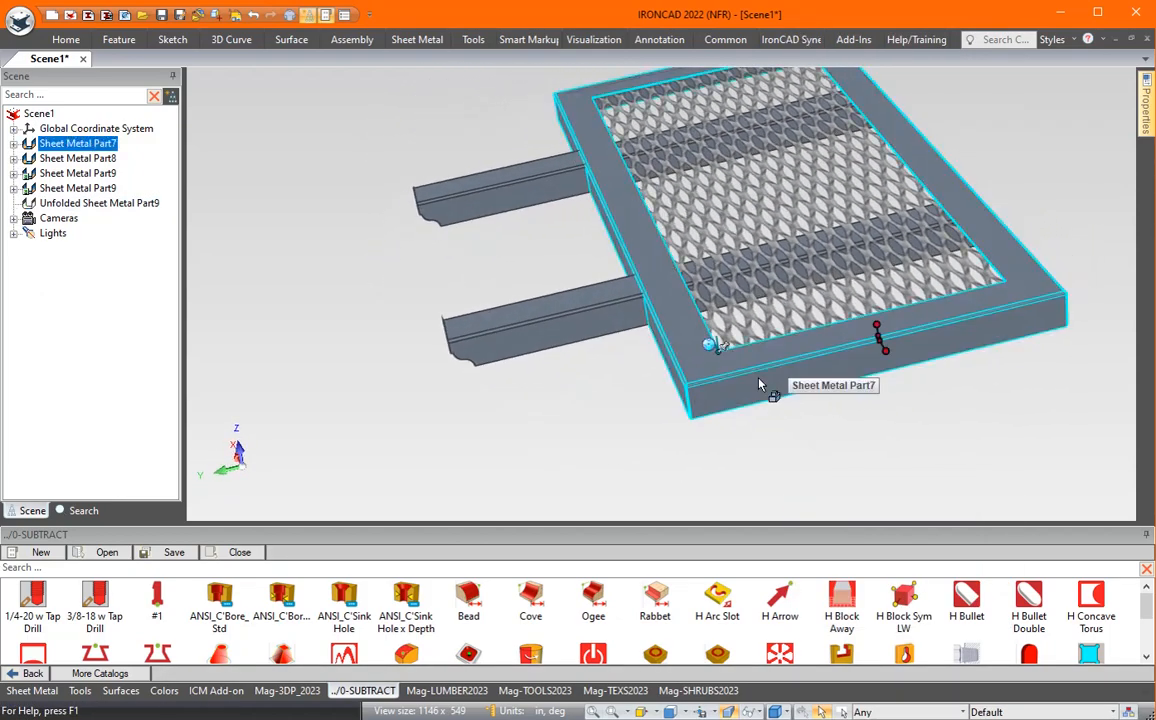
pyautogui.rightClick(759, 384)
pyautogui.click(805, 369)
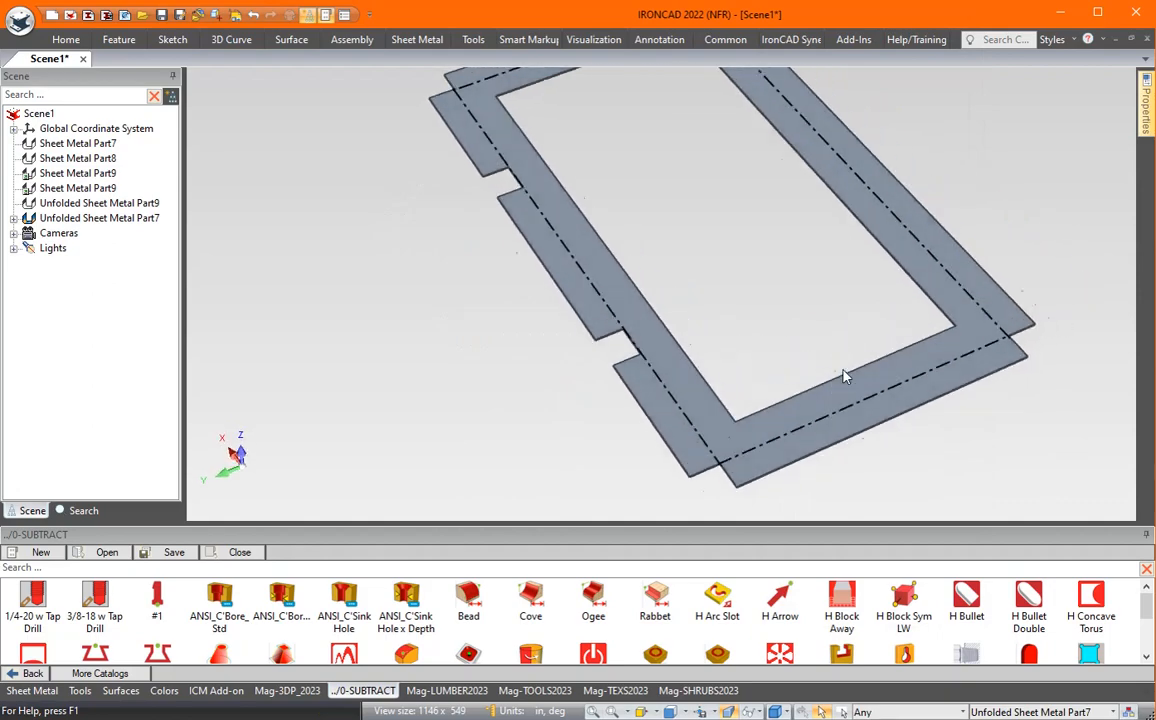
pyautogui.rightClick(870, 330)
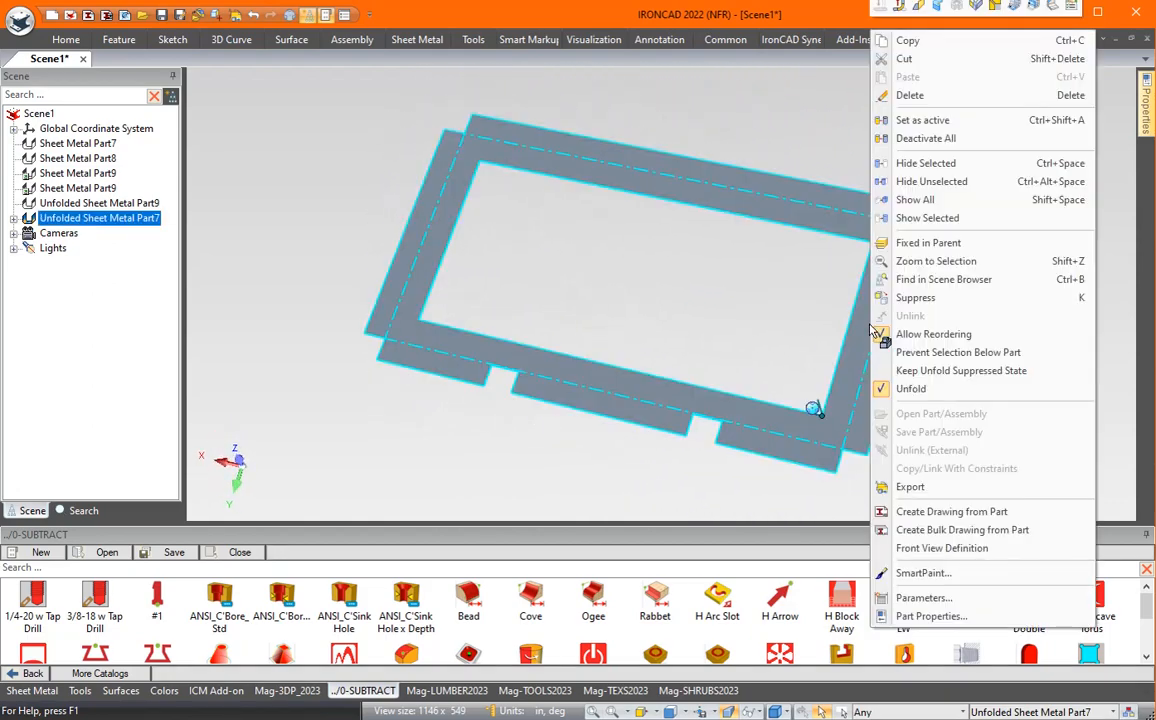
pyautogui.click(905, 388)
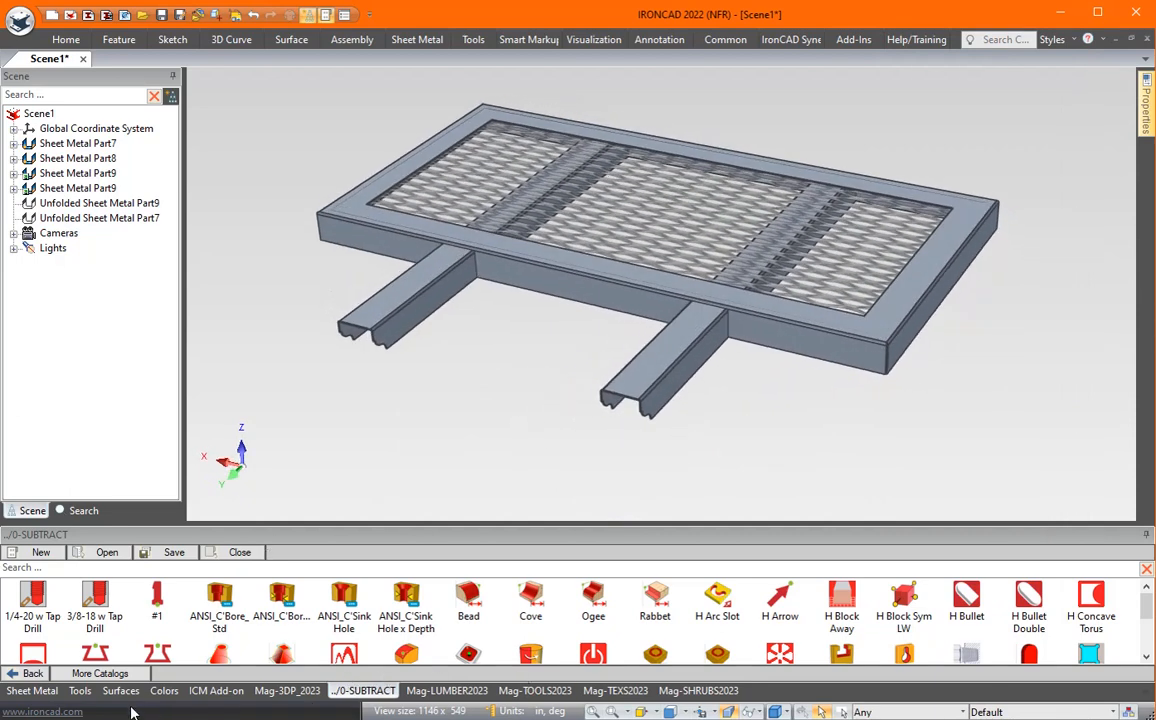
# Step: Save the scene as Scene1 in Downloads and export the tray's unfolded part as DXF 12 to the source model's folder
pyautogui.click(216, 691)
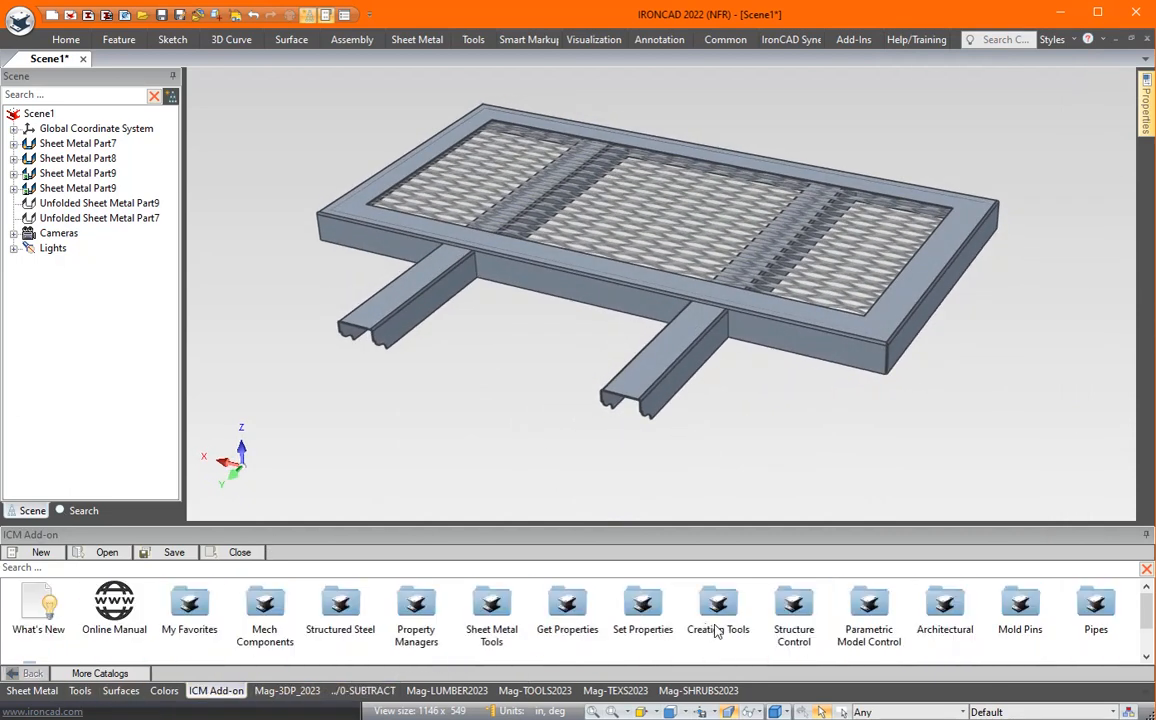
pyautogui.doubleClick(491, 605)
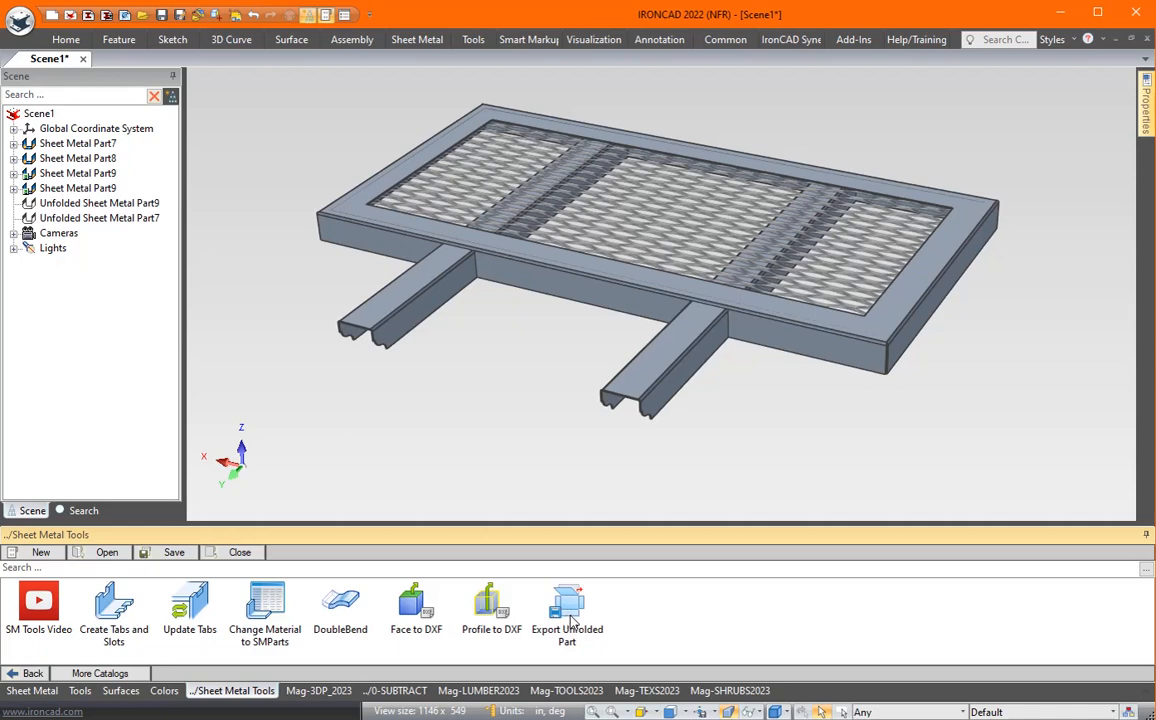
pyautogui.moveTo(881, 350); pyautogui.dragTo(882, 347)
pyautogui.click(638, 410)
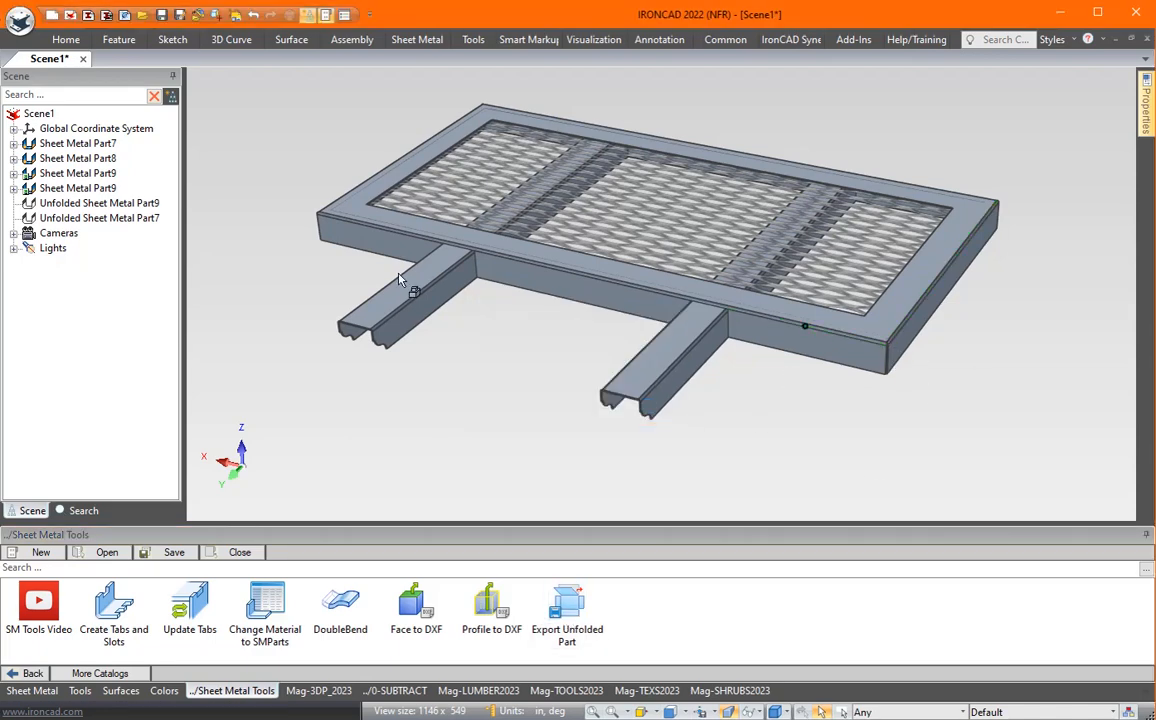
pyautogui.click(143, 15)
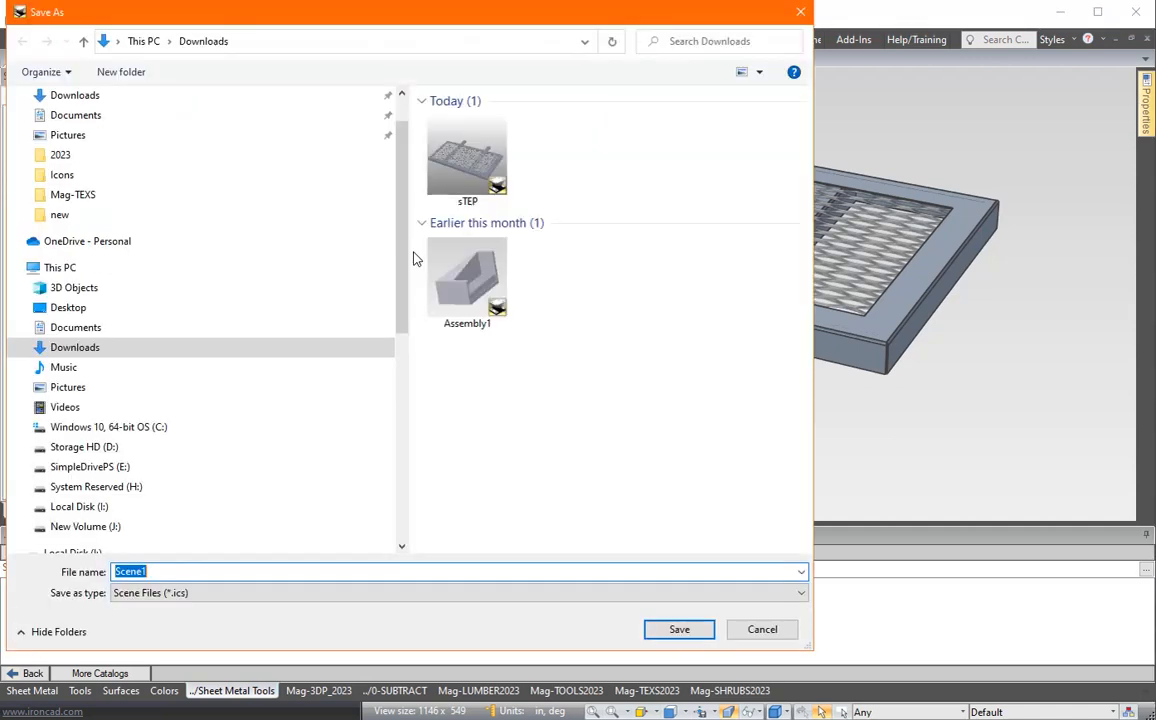
pyautogui.click(652, 629)
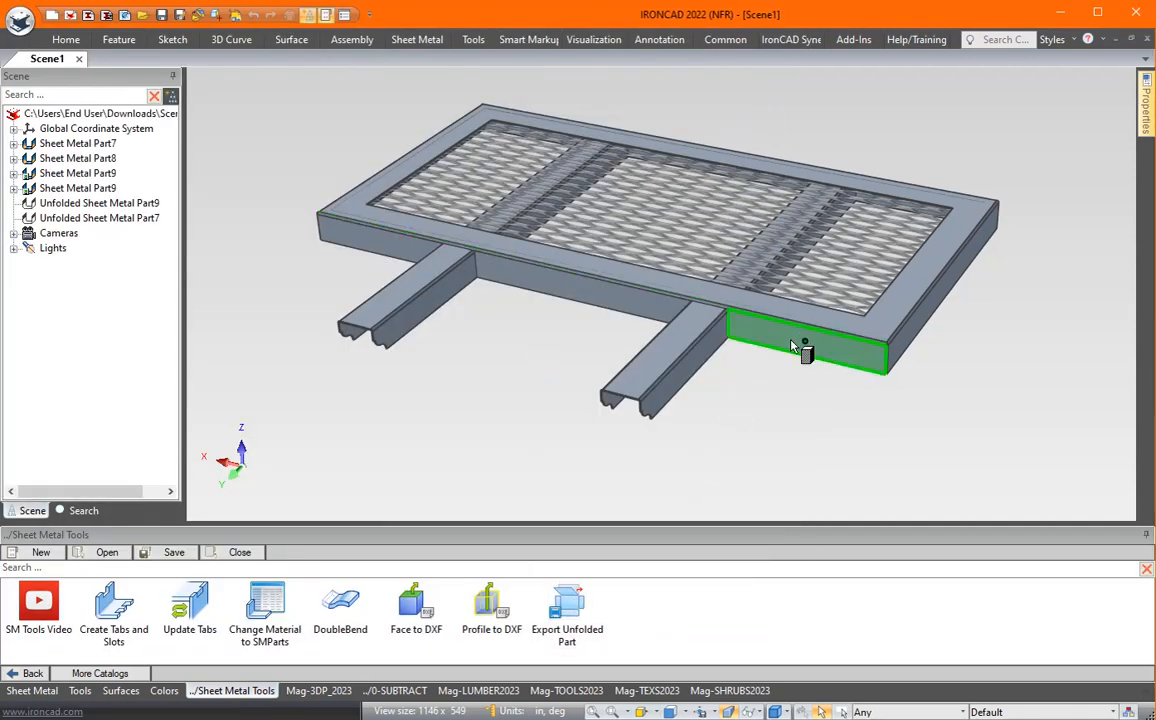
pyautogui.moveTo(790, 345); pyautogui.dragTo(790, 346)
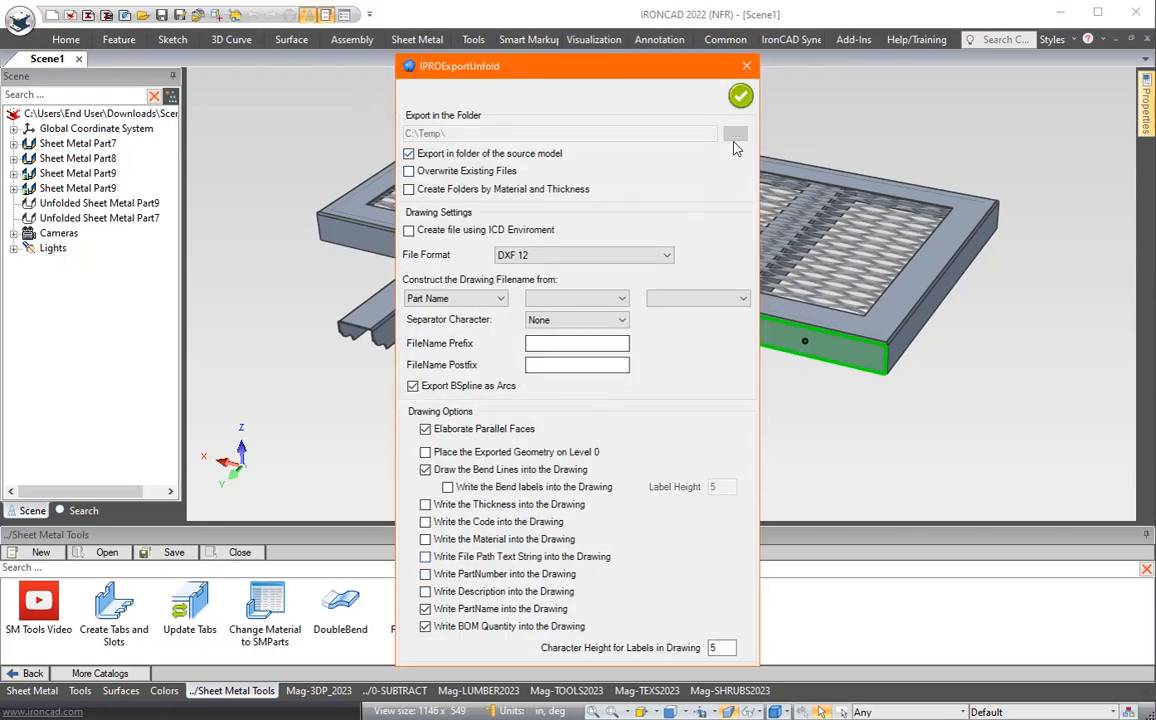
pyautogui.click(740, 96)
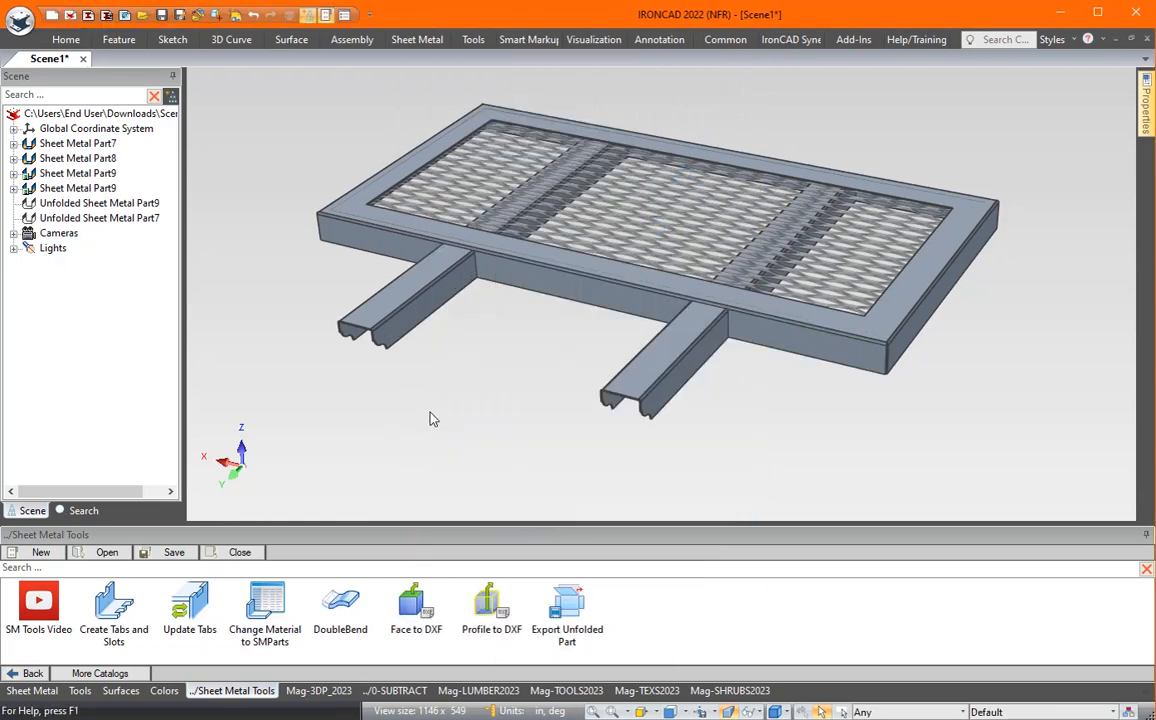
# Step: Add an Out Bend flange to the tray wall's edge at one channel notch, with a bend stock length of 0.7 in
pyautogui.moveTo(437, 405); pyautogui.dragTo(560, 470, button='middle')
pyautogui.scroll(4, 606, 381)
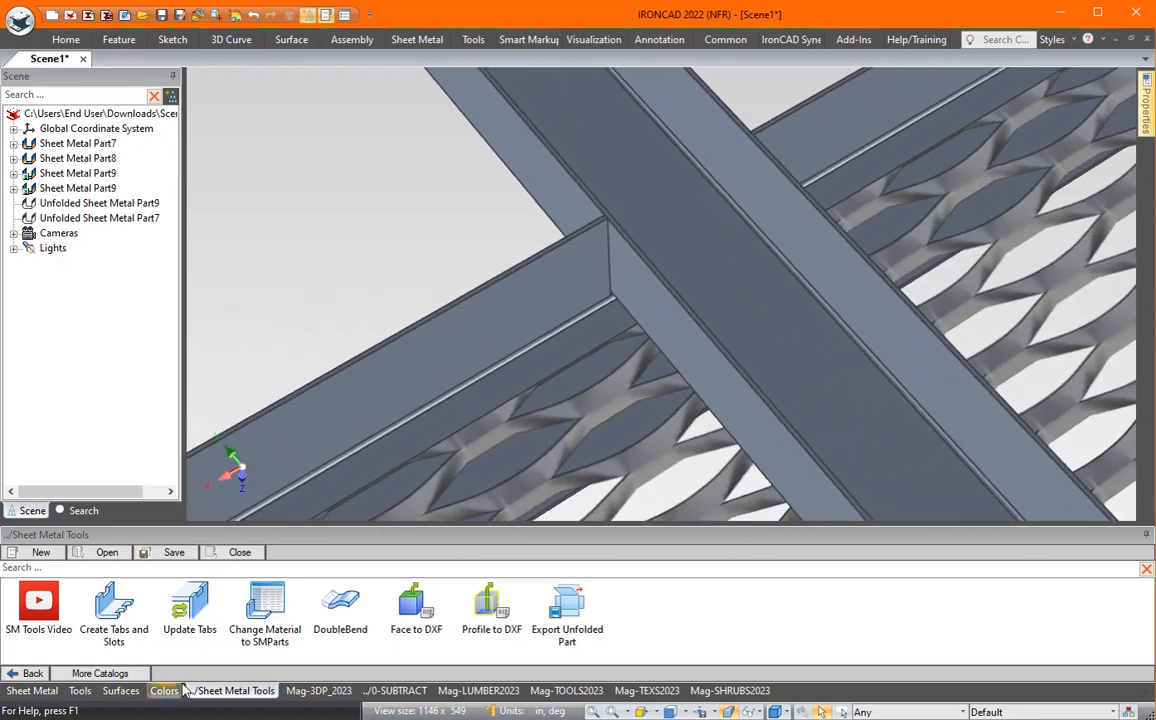
pyautogui.click(36, 694)
pyautogui.moveTo(718, 600); pyautogui.dragTo(621, 276)
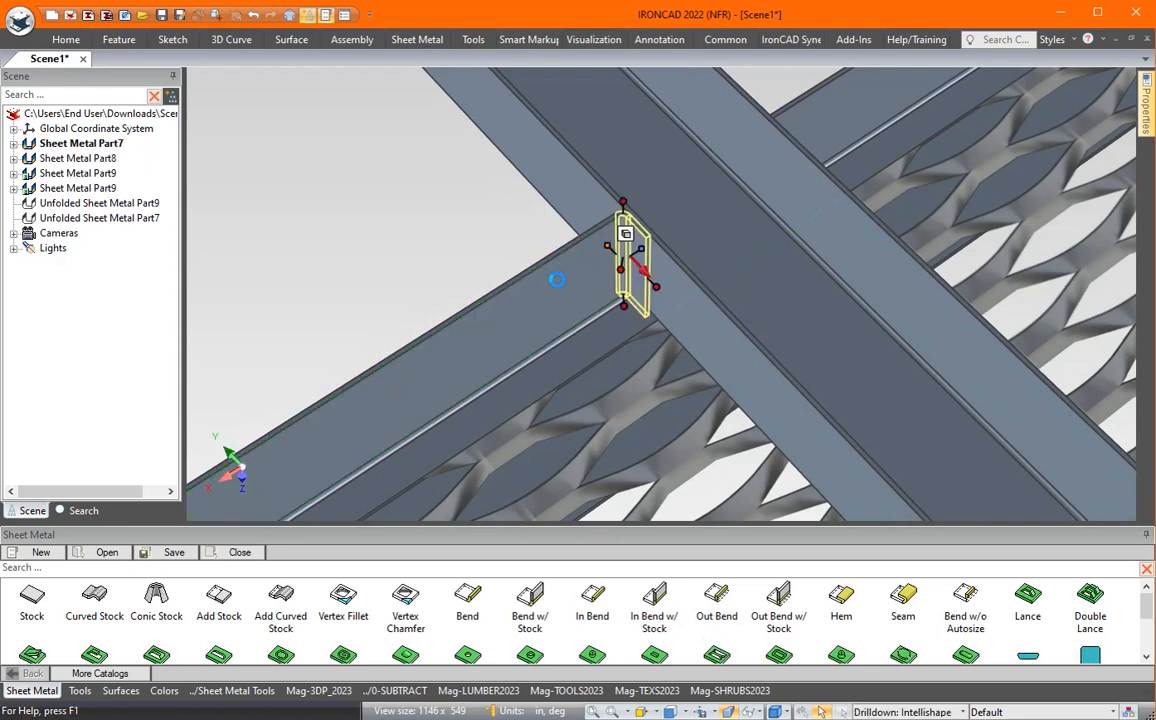
pyautogui.click(661, 290)
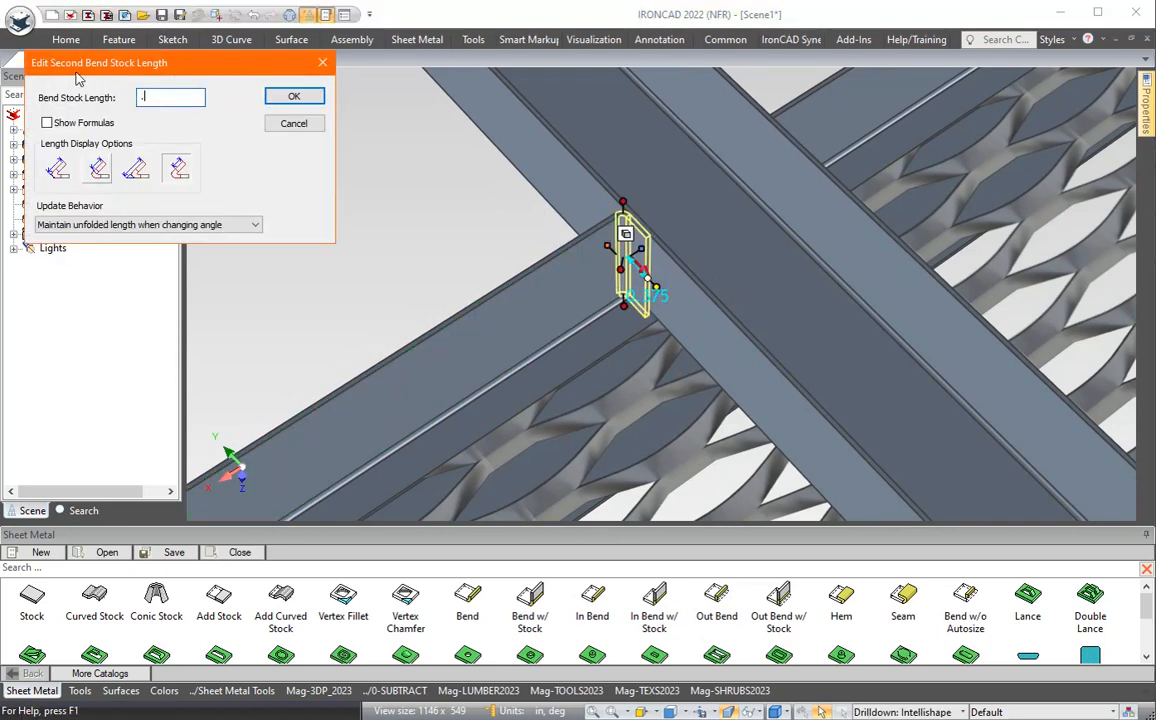
pyautogui.write('.7')
pyautogui.press('Return')
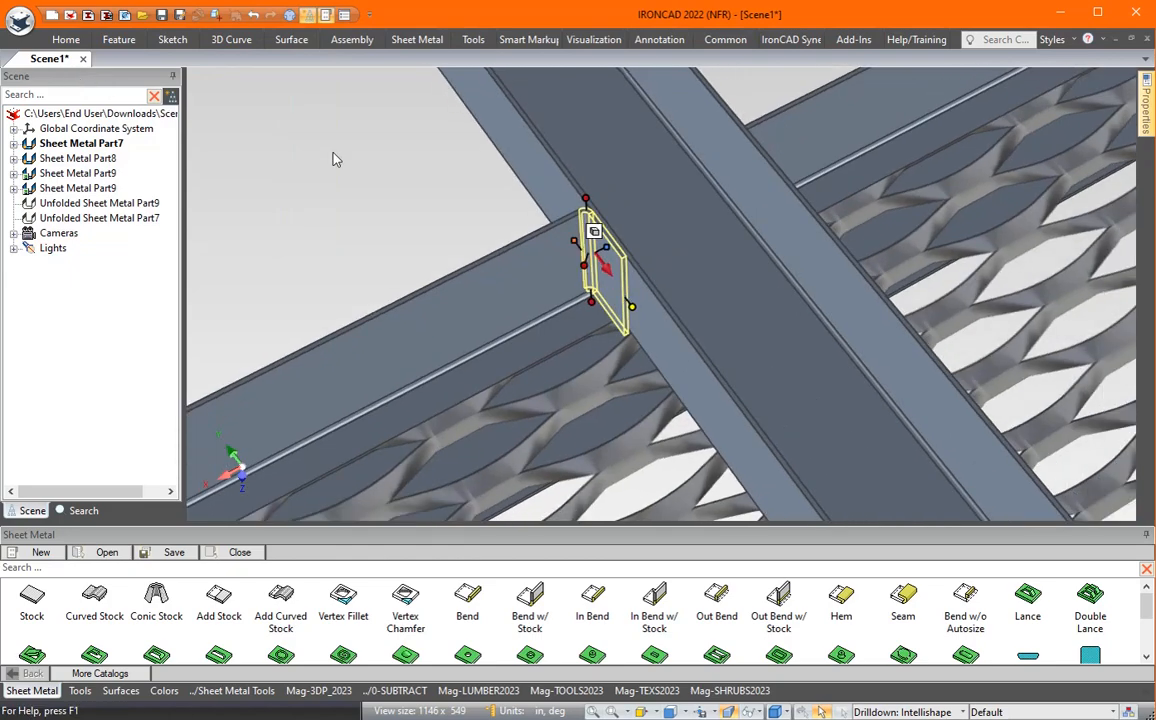
# Step: Shorten the notch flange so its end aligns with the inner edge of the tray's frame opening
pyautogui.click(435, 190)
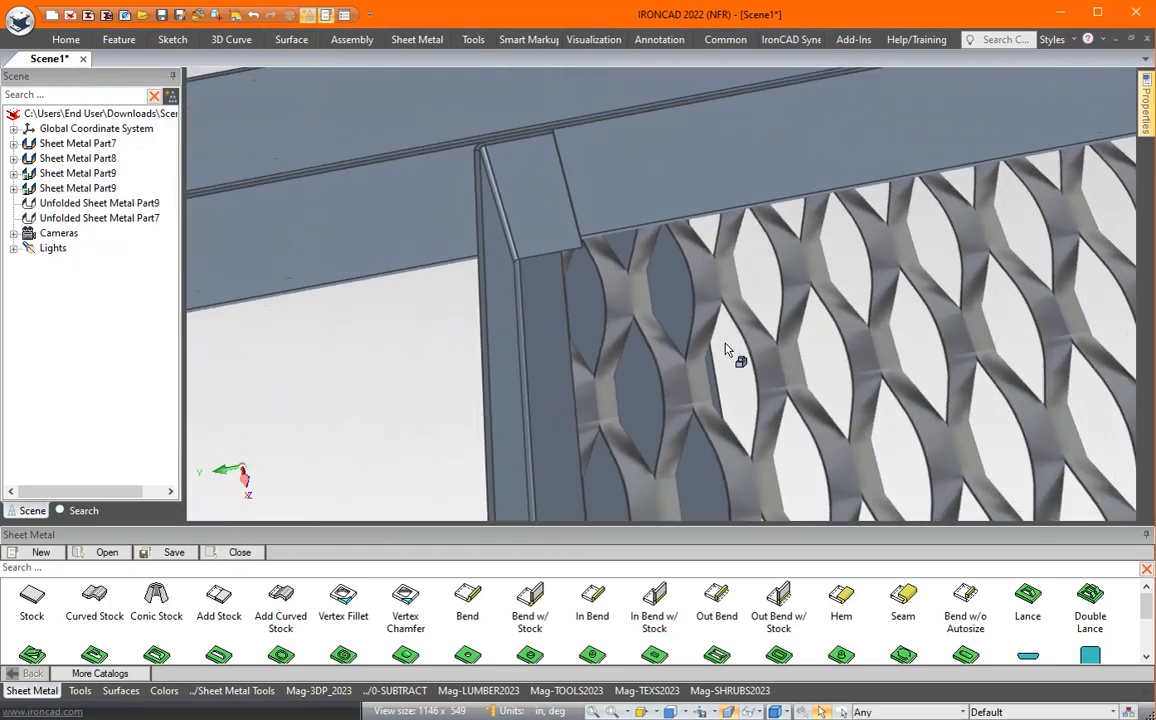
pyautogui.click(584, 279)
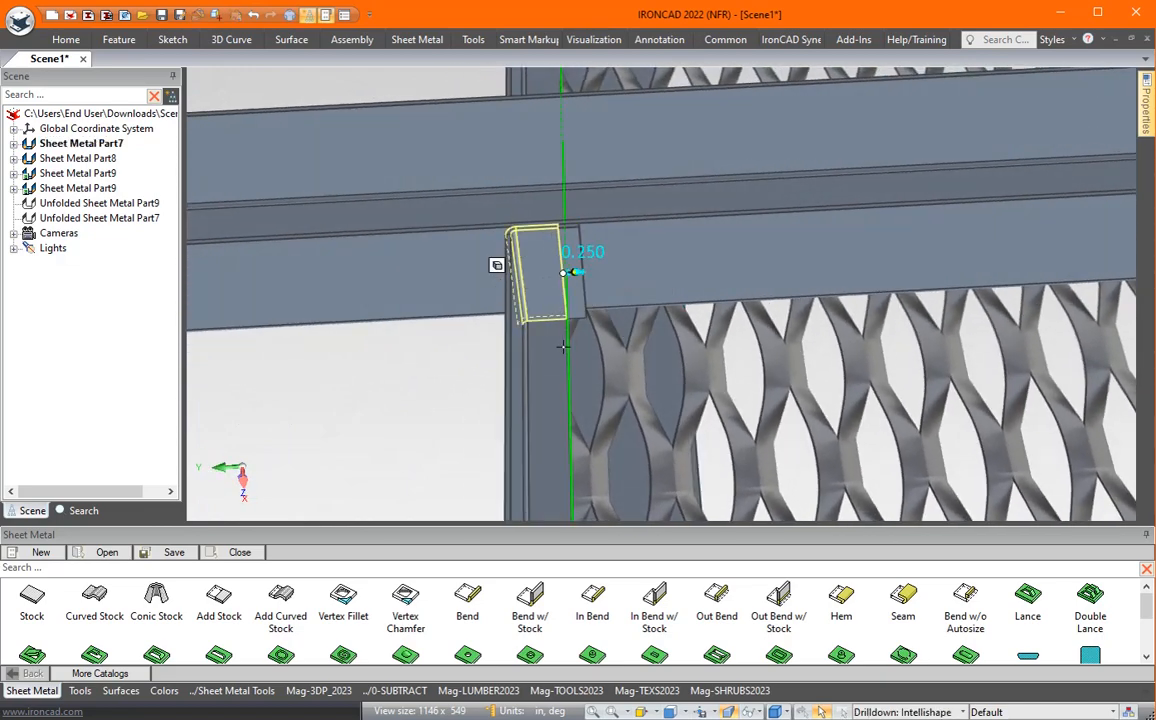
pyautogui.moveTo(563, 347); pyautogui.dragTo(563, 347)
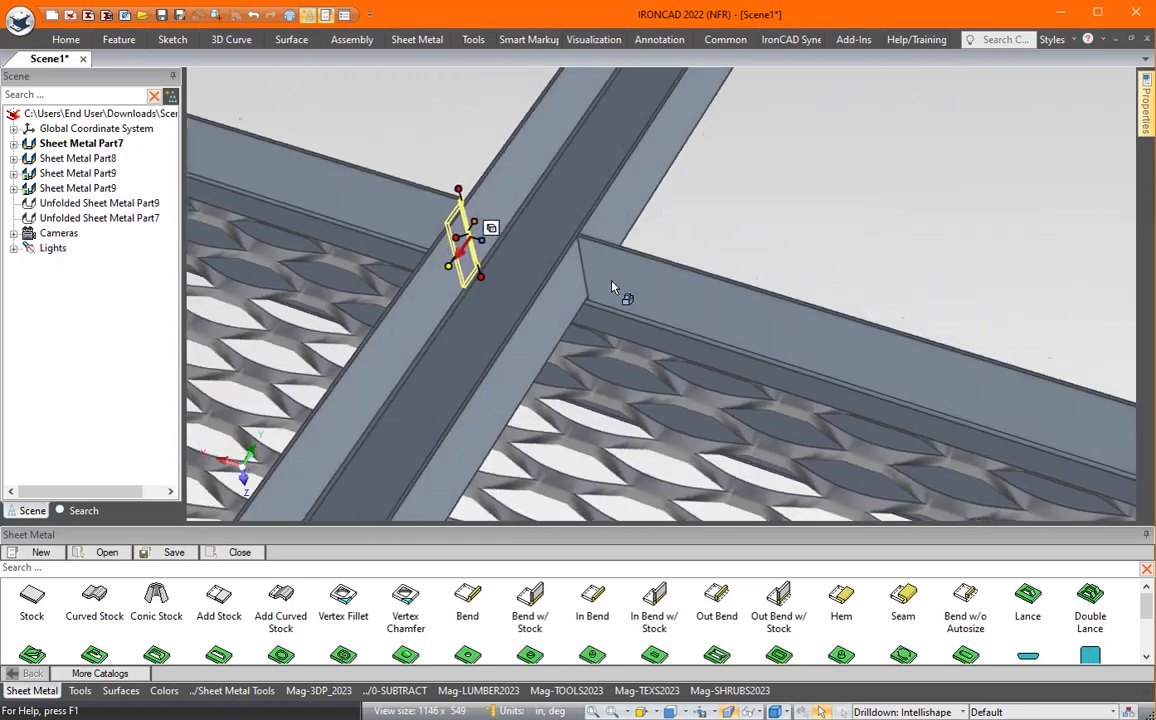
pyautogui.click(694, 283)
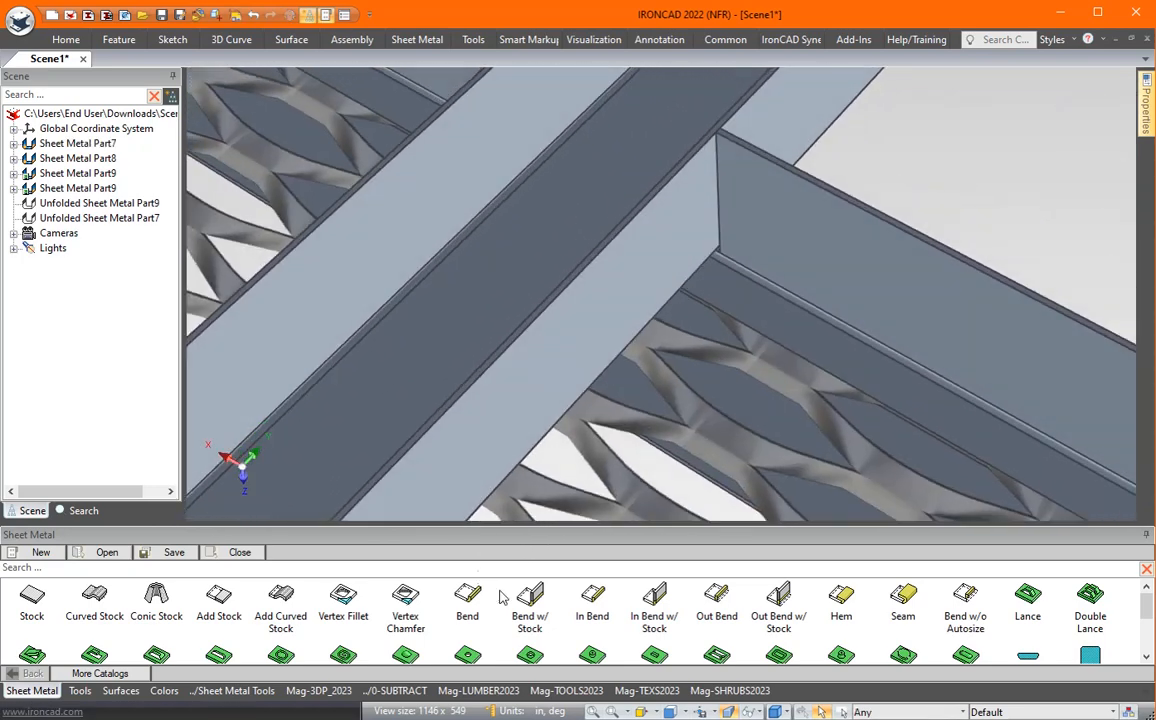
# Step: Add a matching bend flange on the opposite edge of the same notch, extending its stock to the frame opening's inner edge
pyautogui.click(728, 200)
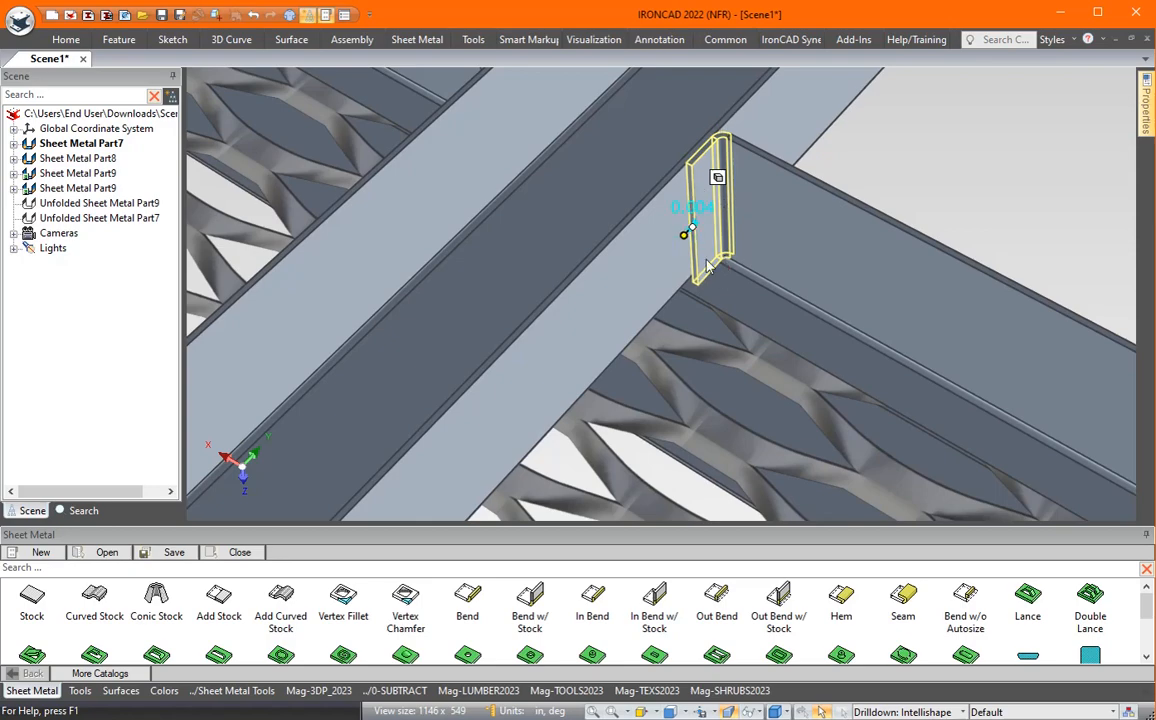
pyautogui.moveTo(720, 280); pyautogui.dragTo(709, 302)
pyautogui.click(874, 180)
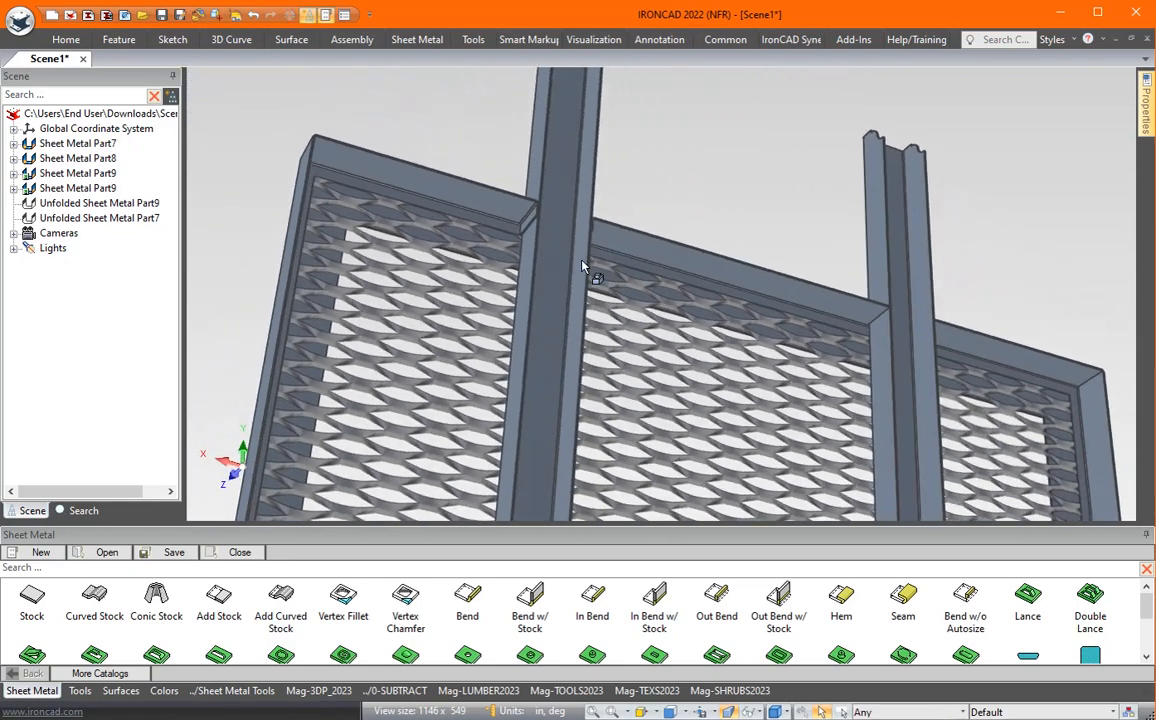
# Step: Isolate the tray and unfold it to examine the flat pattern of the notch flanges, and fold it back
pyautogui.rightClick(638, 248)
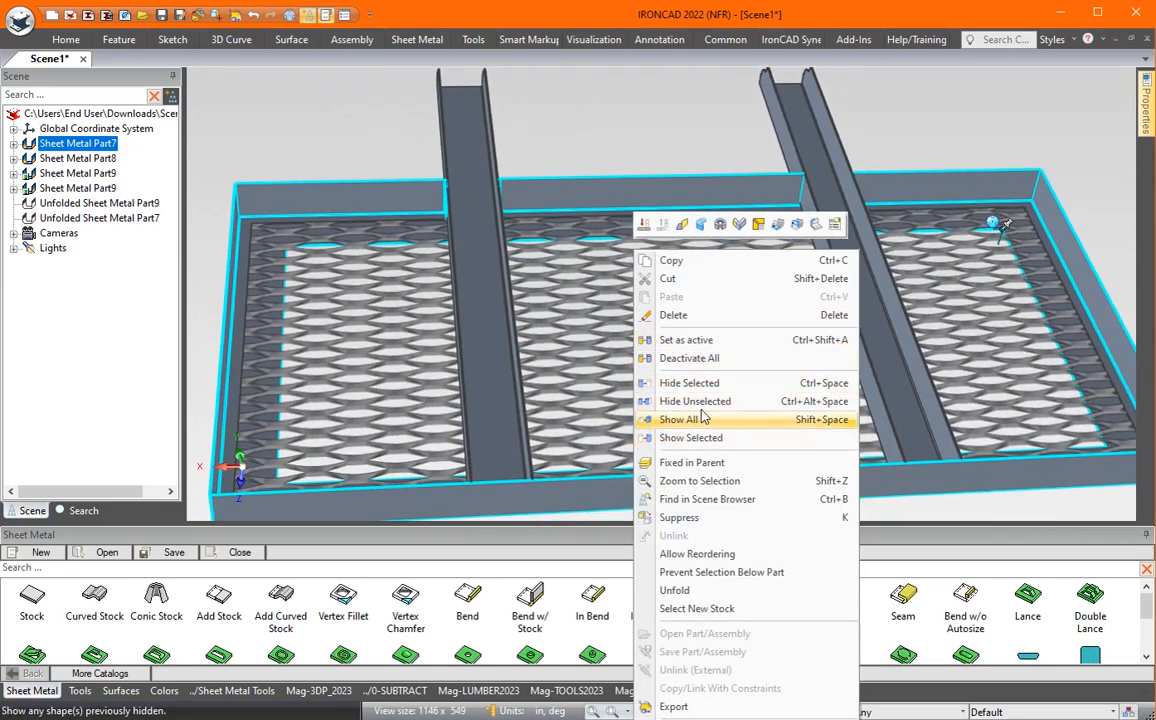
pyautogui.click(696, 404)
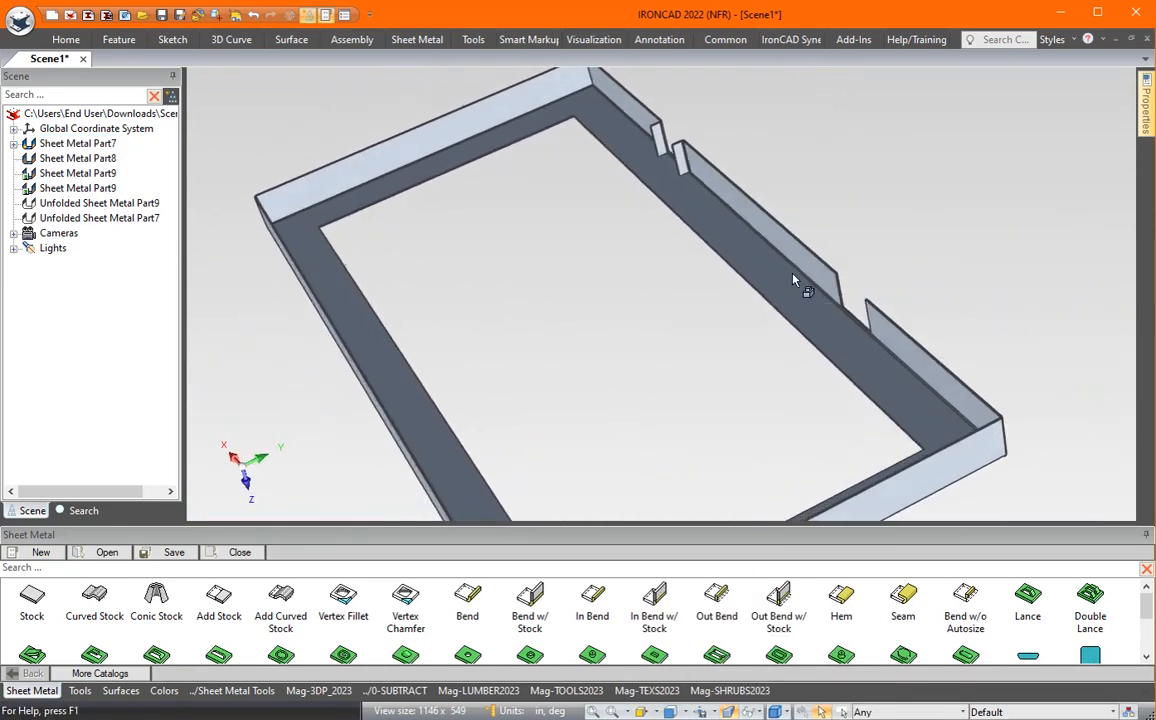
pyautogui.rightClick(697, 228)
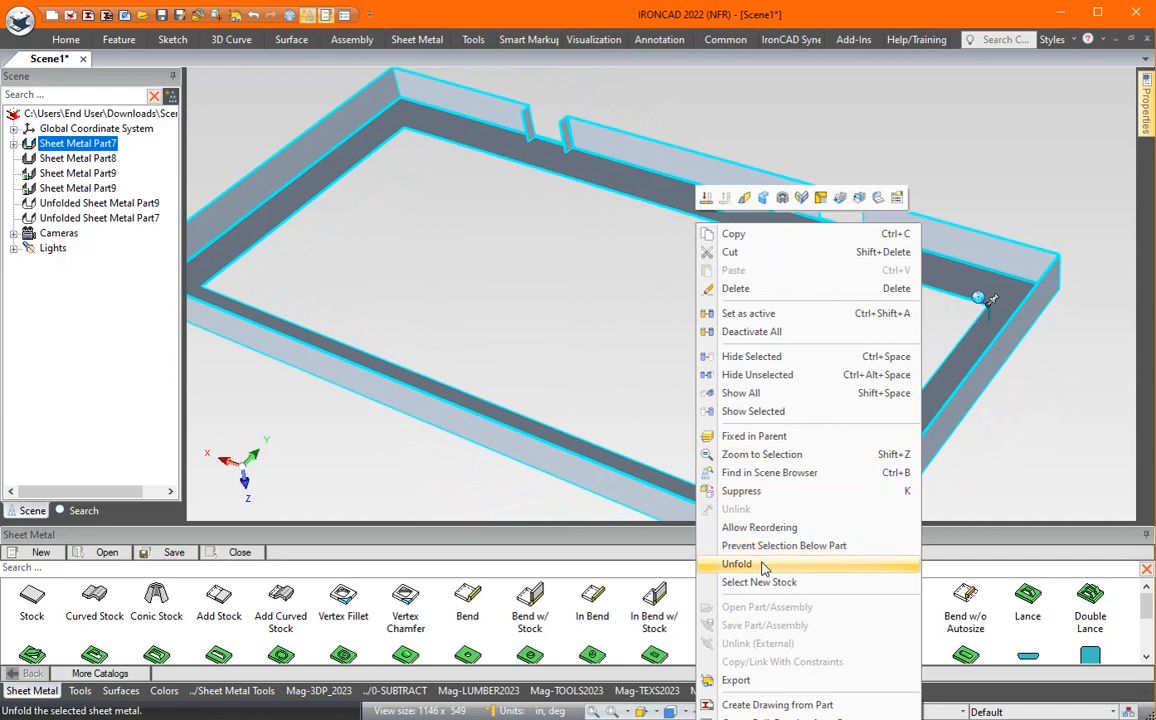
pyautogui.click(770, 564)
pyautogui.moveTo(739, 423); pyautogui.dragTo(605, 271, button='middle')
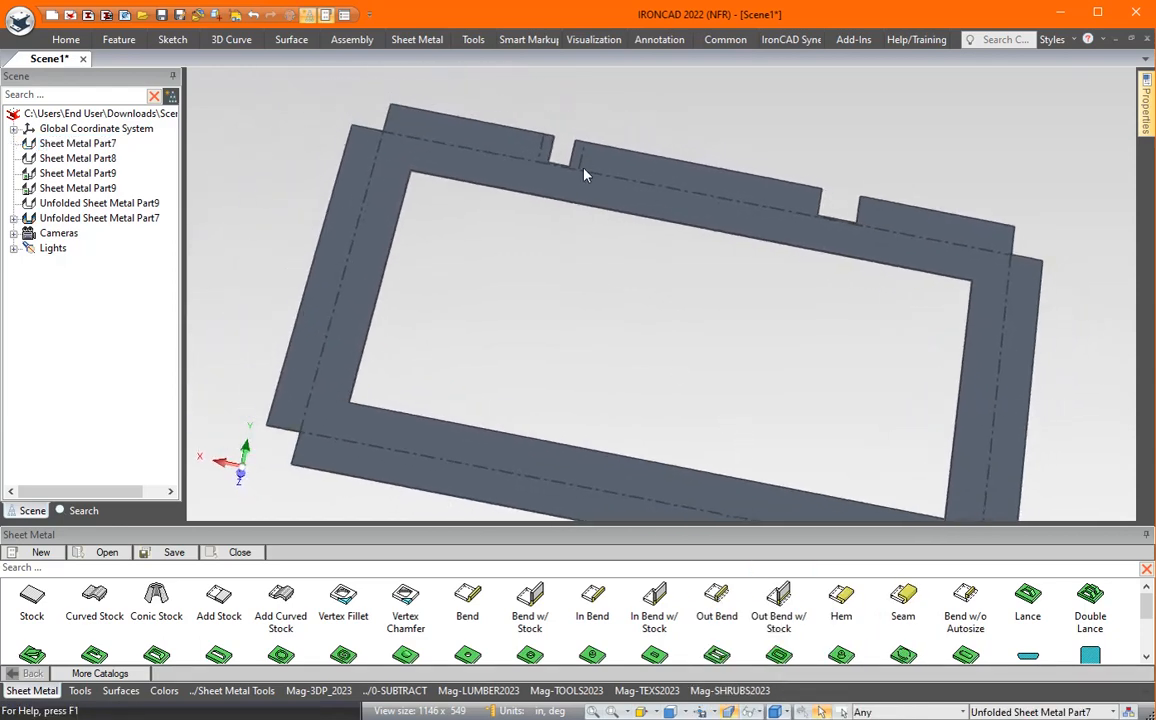
pyautogui.moveTo(584, 386); pyautogui.dragTo(716, 207, button='middle')
pyautogui.rightClick(716, 248)
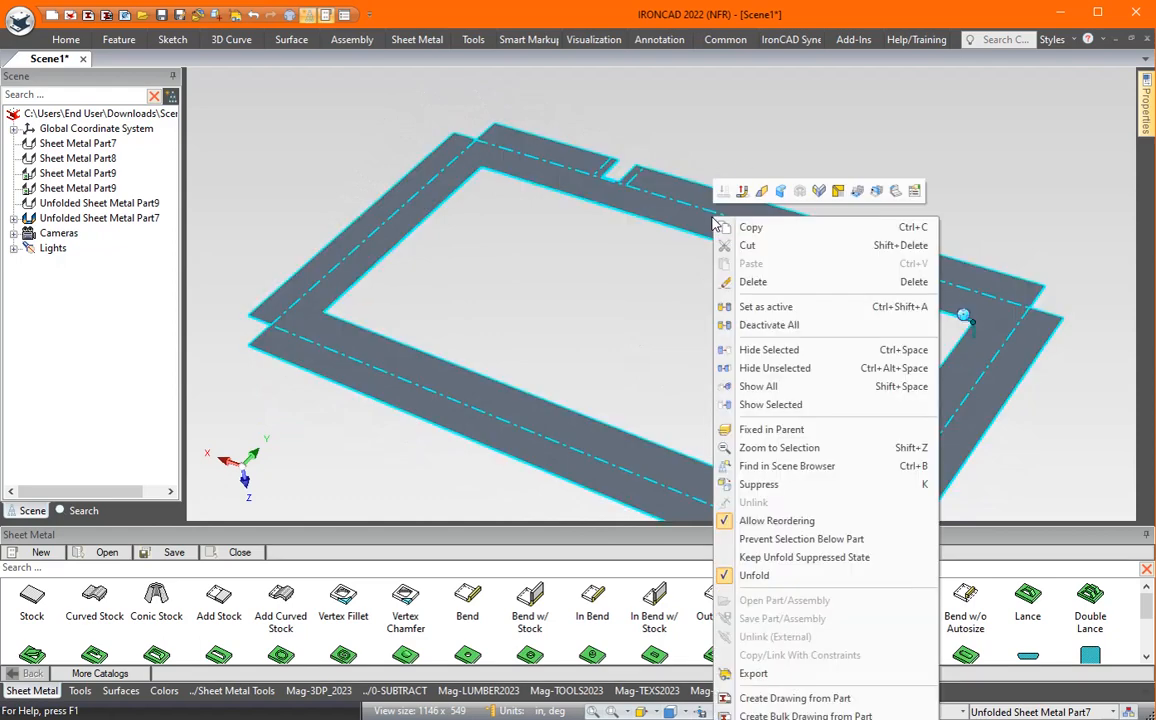
pyautogui.click(790, 575)
# Step: Show all hidden parts of the scene around the tray
pyautogui.rightClick(797, 131)
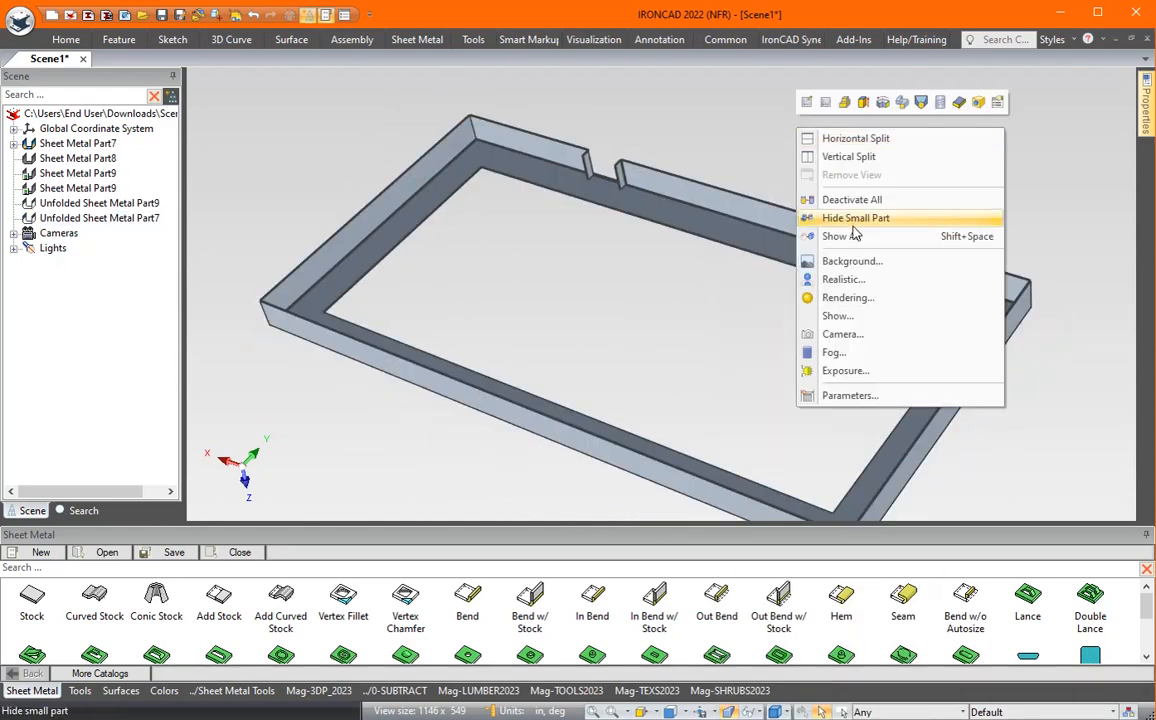
pyautogui.click(853, 237)
pyautogui.moveTo(853, 242); pyautogui.dragTo(218, 430, button='middle')
pyautogui.moveTo(386, 507); pyautogui.dragTo(281, 638, button='middle')
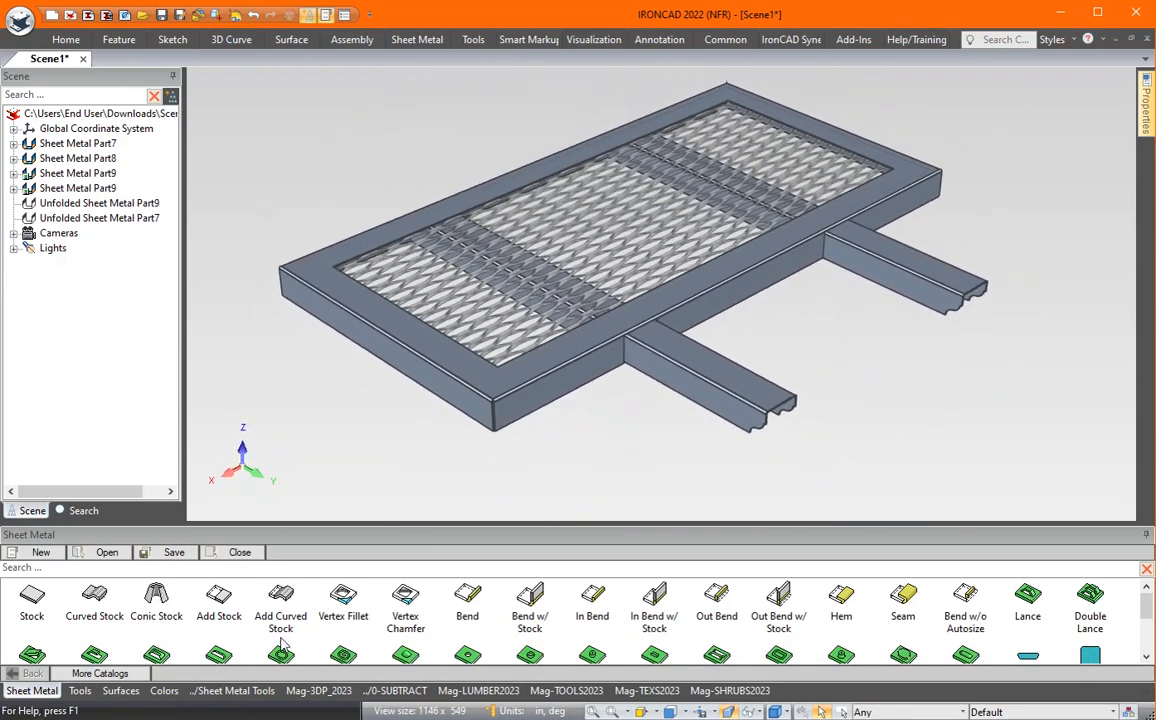
# Step: Return from the 0-SUBTRACT subcatalog to the top level of the Mag-SHAPES2023 catalog
pyautogui.click(392, 690)
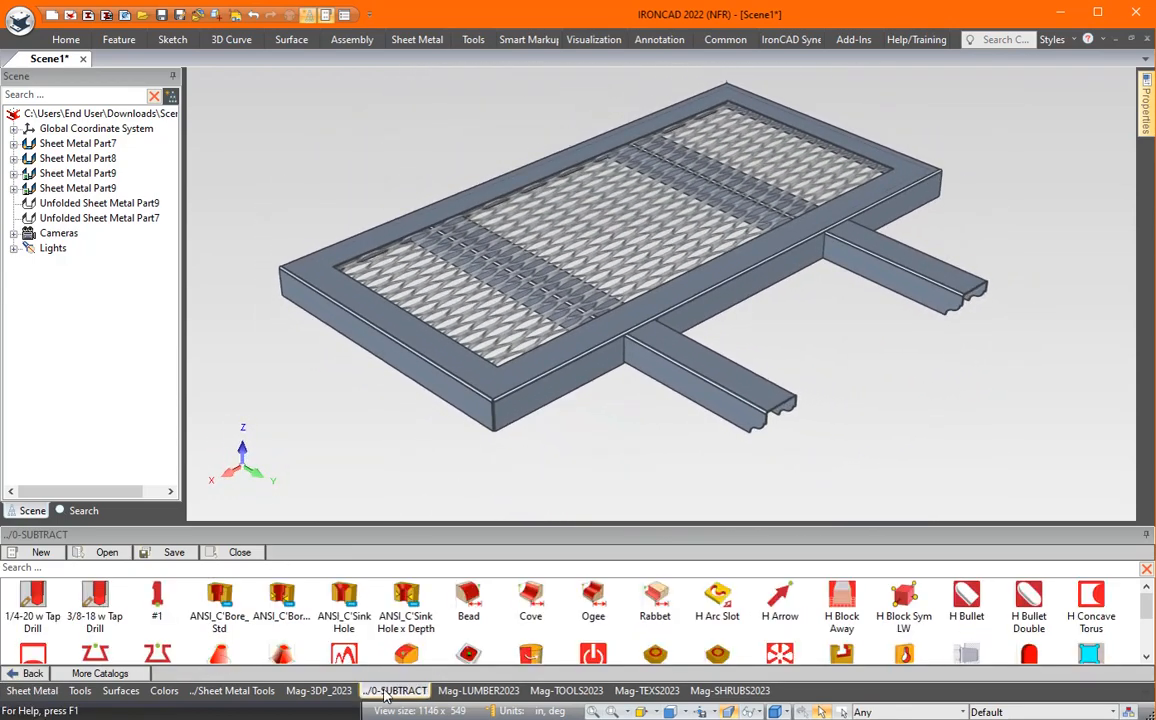
pyautogui.click(31, 675)
pyautogui.moveTo(480, 360); pyautogui.dragTo(621, 232, button='middle')
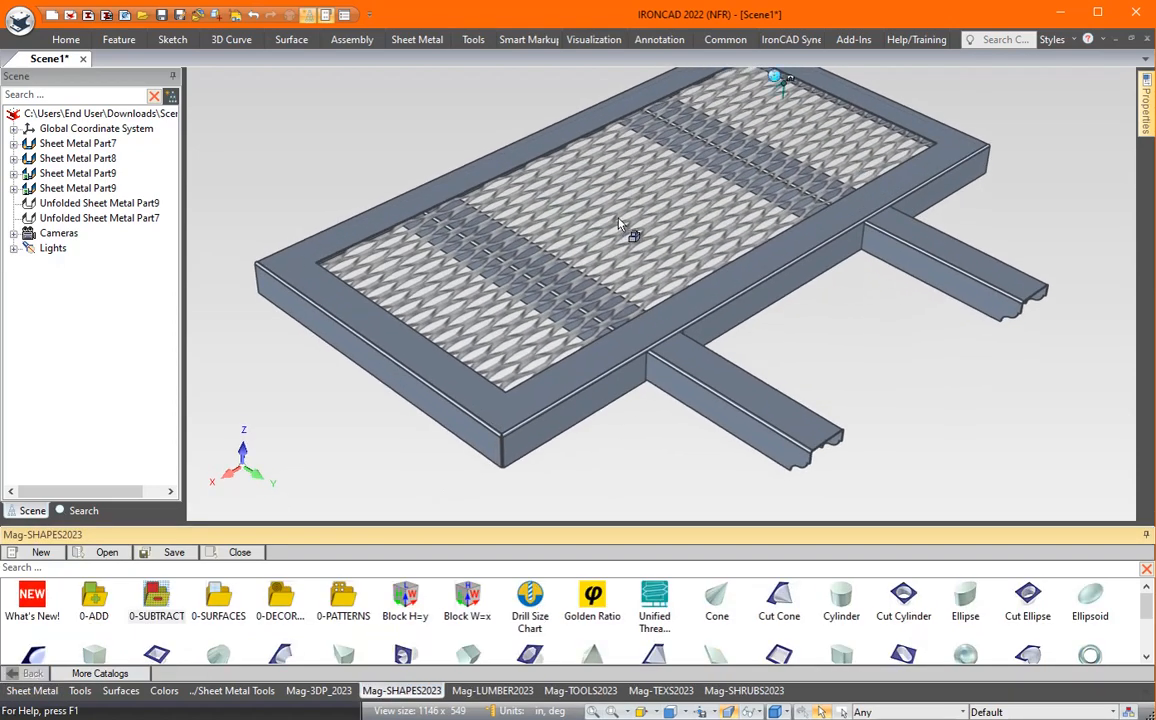
pyautogui.moveTo(717, 277); pyautogui.dragTo(593, 283, button='middle')
pyautogui.moveTo(593, 287); pyautogui.dragTo(620, 240, button='middle')
pyautogui.scroll(4, 597, 247)
pyautogui.scroll(-2, 597, 247)
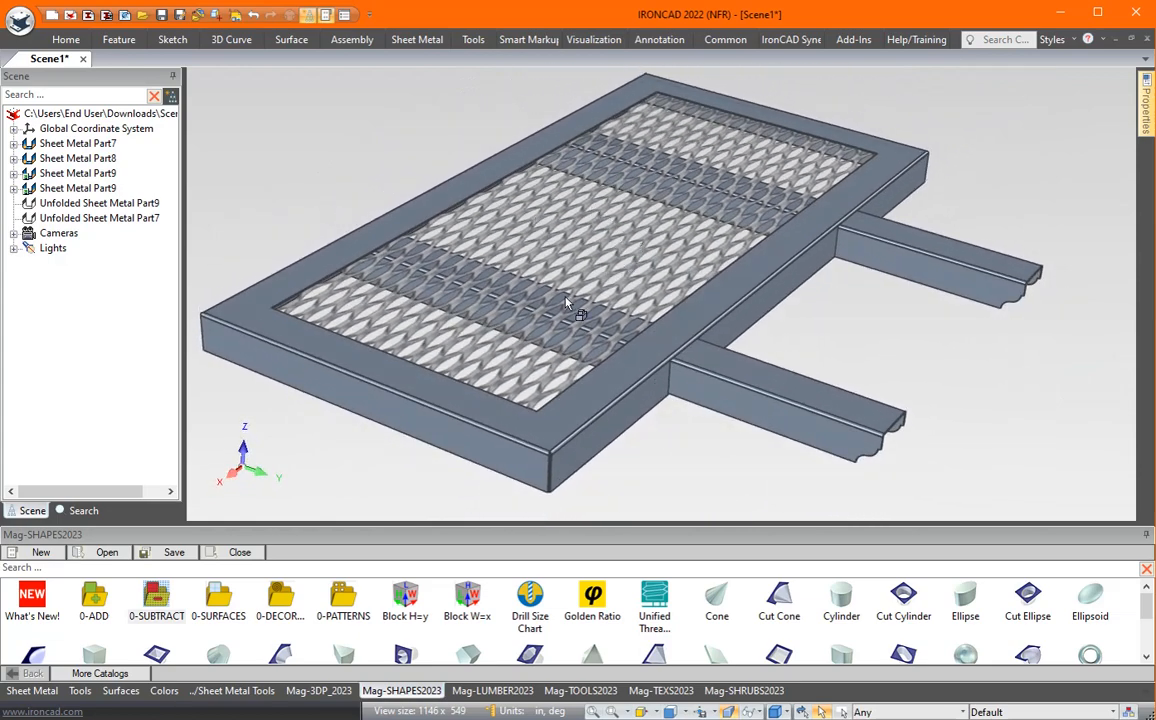
# Step: Review the SmartPaint image texture settings of the expanded-metal sheet and close them without changes
pyautogui.rightClick(558, 265)
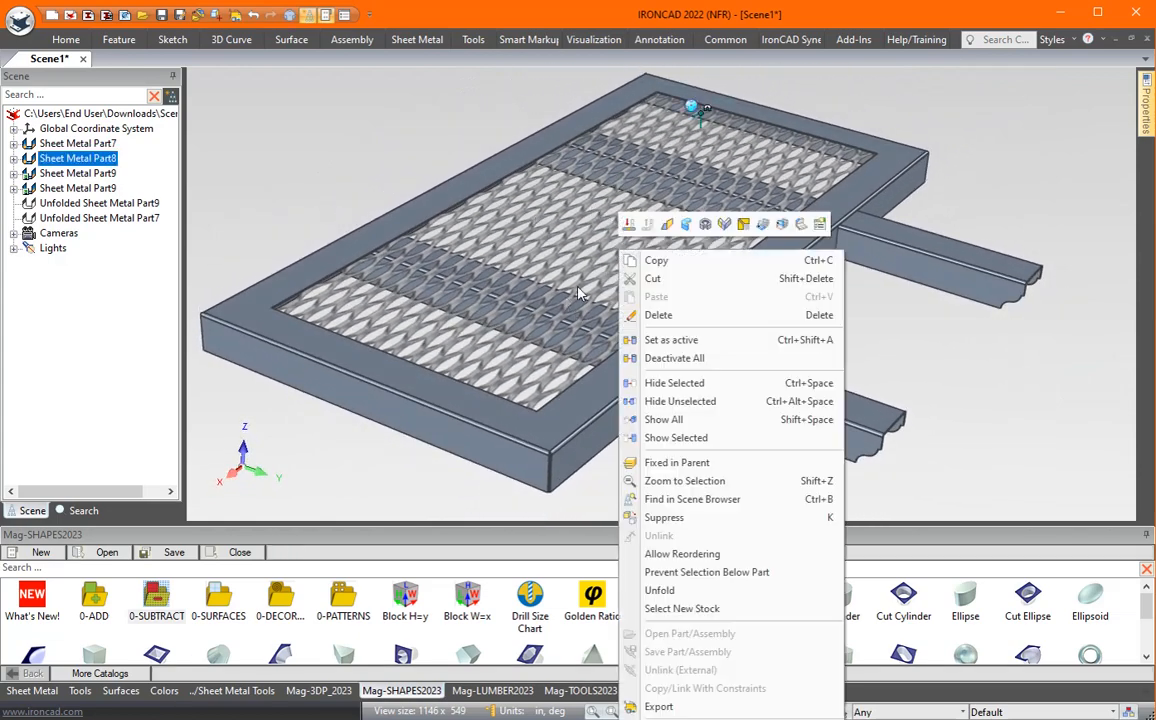
pyautogui.click(700, 112)
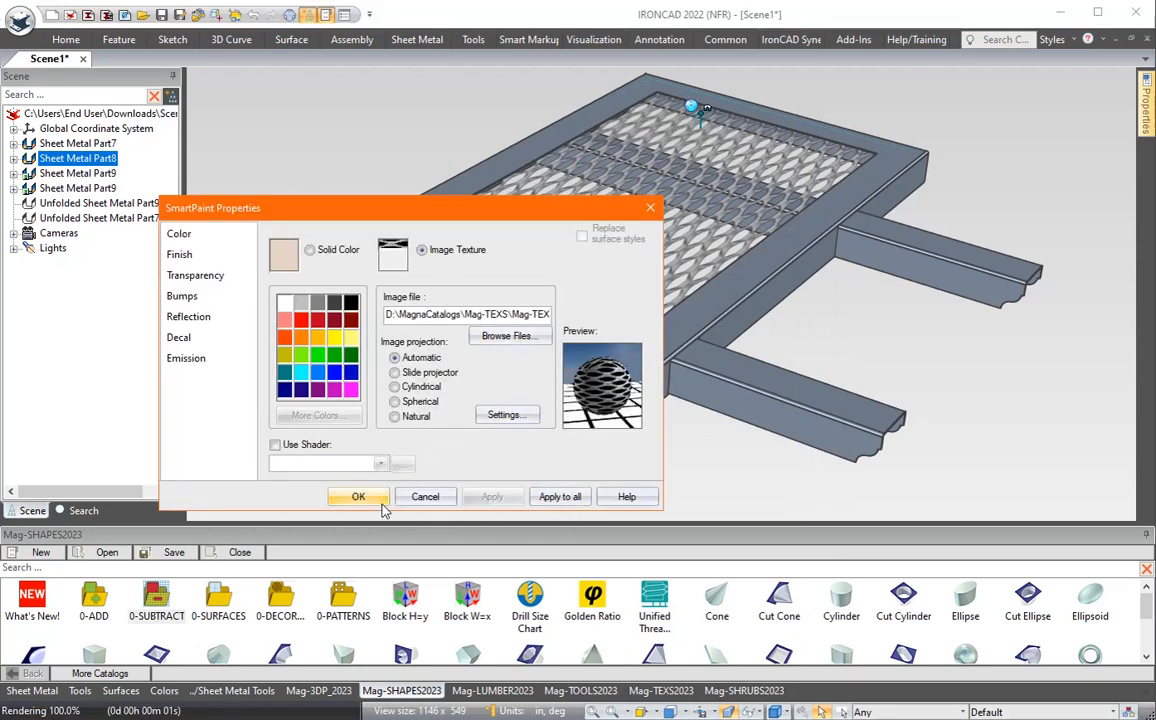
pyautogui.click(425, 496)
pyautogui.click(387, 170)
pyautogui.moveTo(387, 170); pyautogui.dragTo(748, 197, button='middle')
pyautogui.scroll(3, 529, 290)
pyautogui.scroll(-2, 814, 230)
pyautogui.moveTo(740, 290); pyautogui.dragTo(908, 226, button='middle')
pyautogui.moveTo(848, 262); pyautogui.dragTo(890, 290, button='middle')
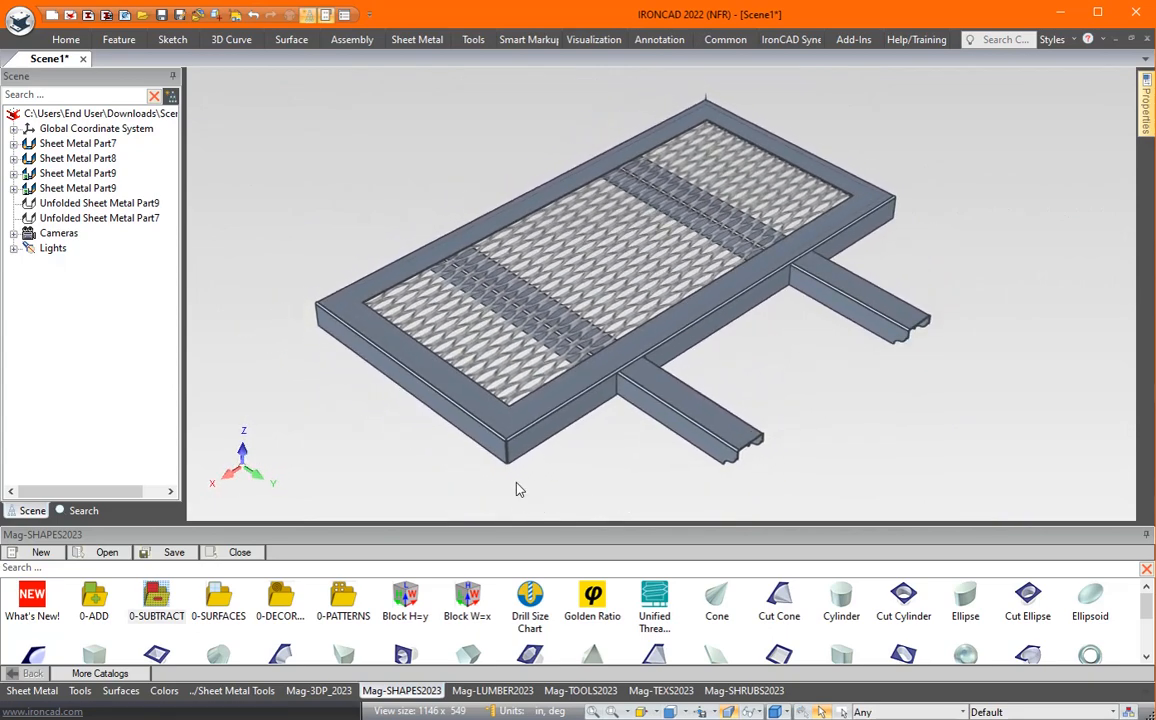